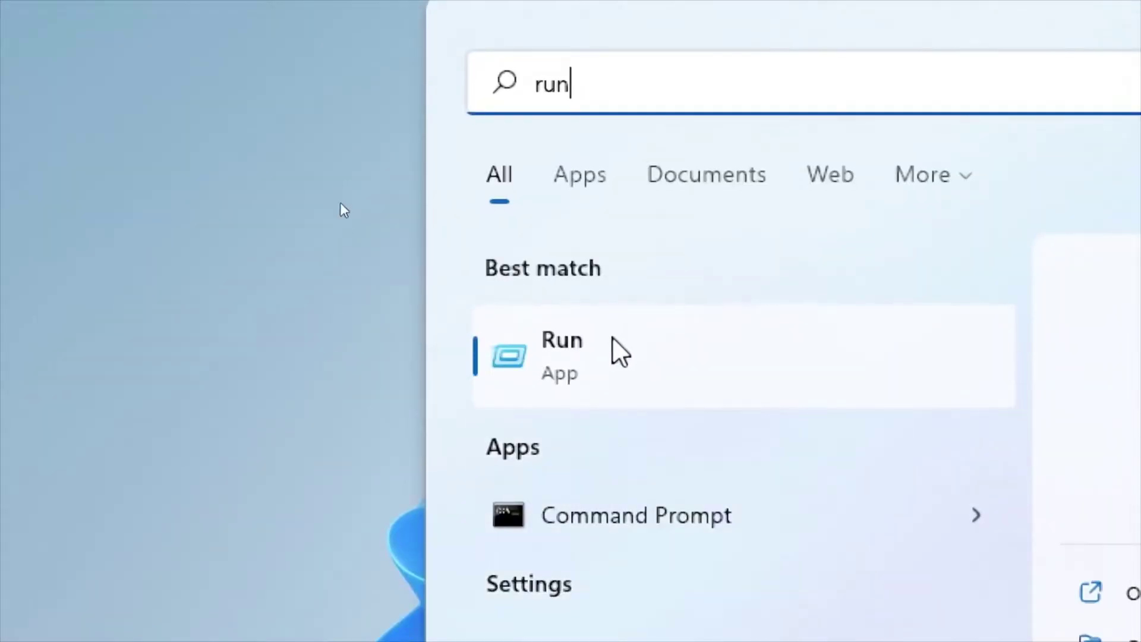
- Open the Windows Temp folder by running the command temp from the Run dialog
{"action": "left_click", "coordinate": [618, 420]}
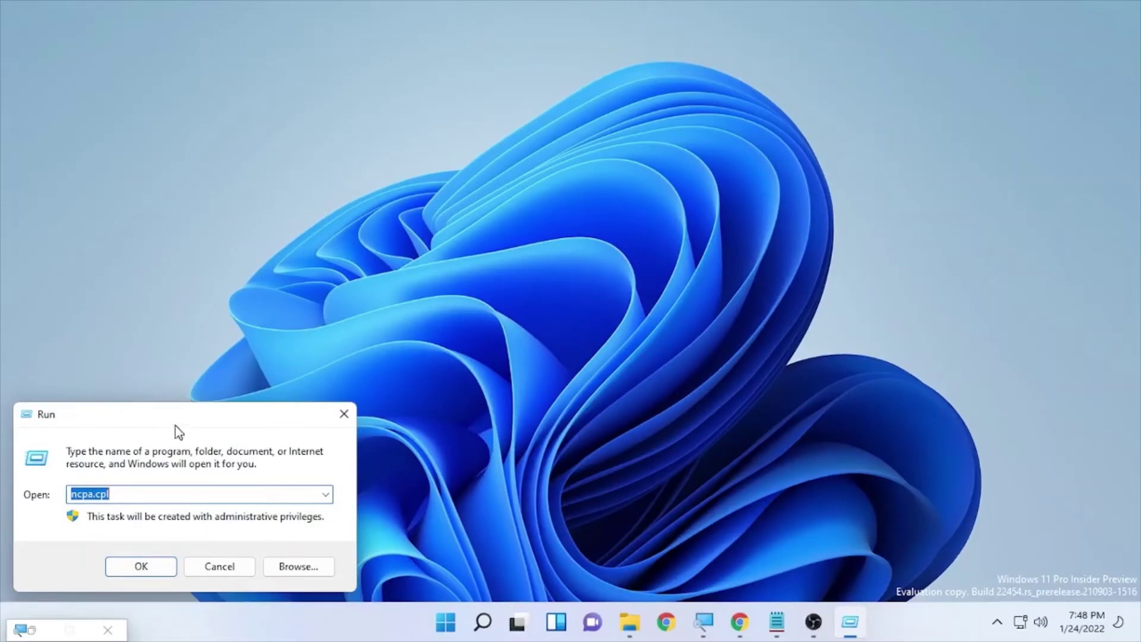
{"action": "left_click_drag", "start_coordinate": [177, 430], "coordinate": [478, 214]}
{"action": "left_click", "coordinate": [438, 282]}
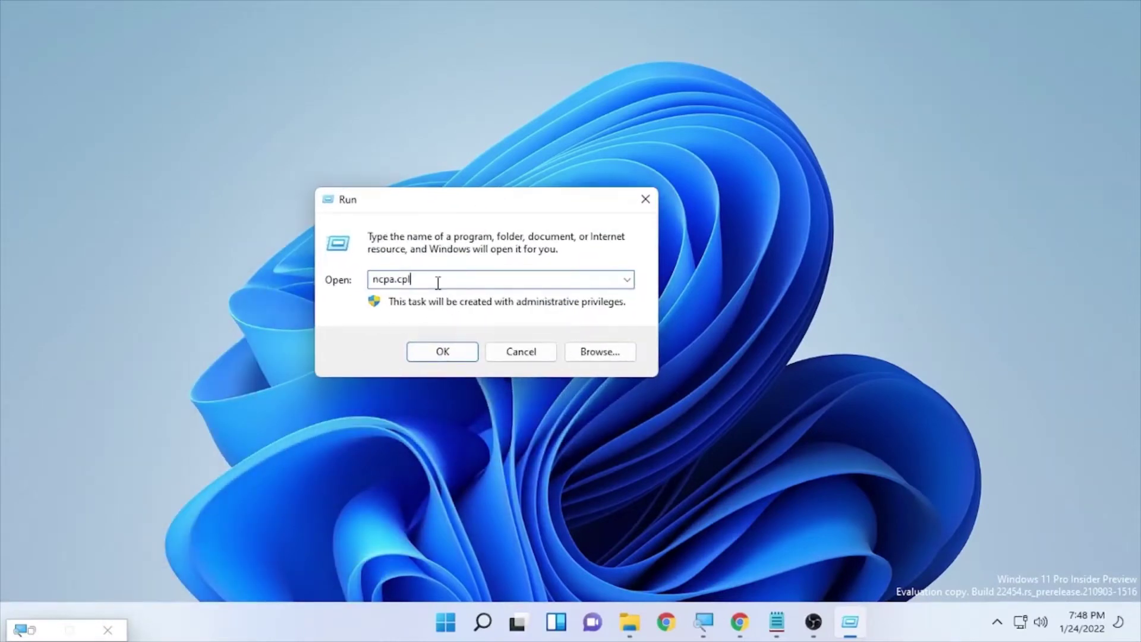
{"action": "left_click_drag", "start_coordinate": [438, 283], "coordinate": [349, 284]}
{"action": "key", "text": "BackSpace"}
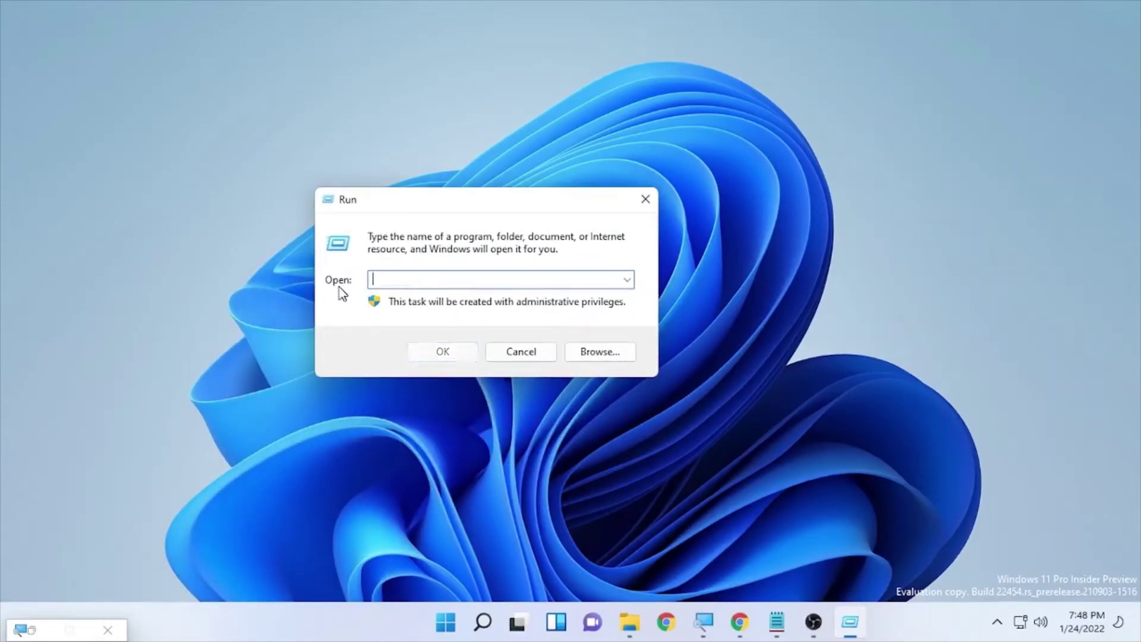
{"action": "type", "text": "temp"}
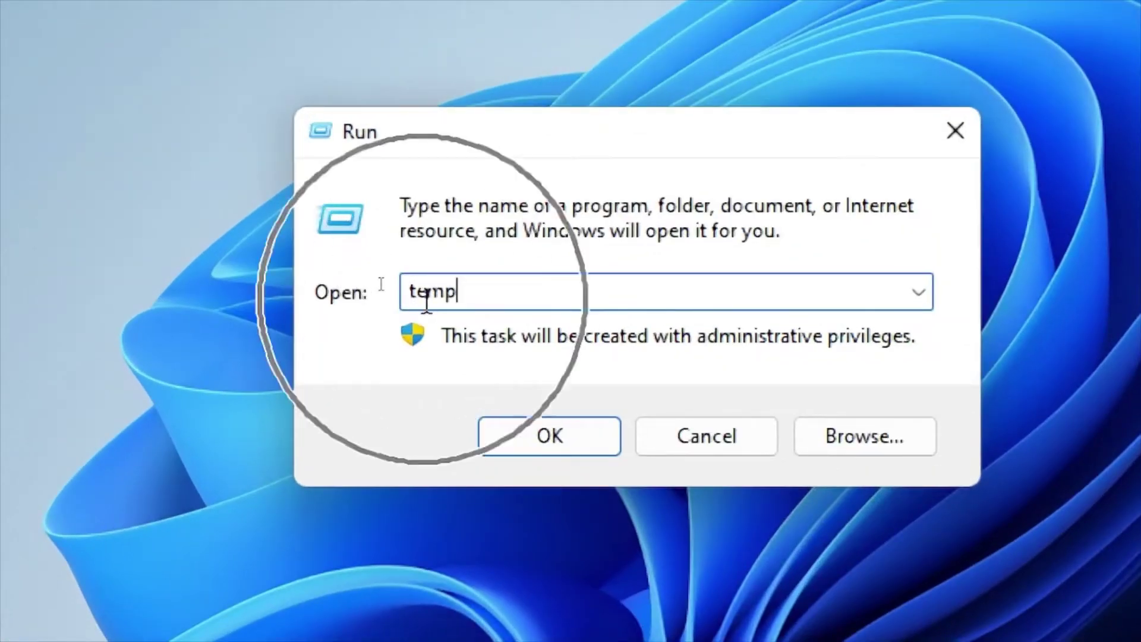
{"action": "left_click", "coordinate": [540, 450]}
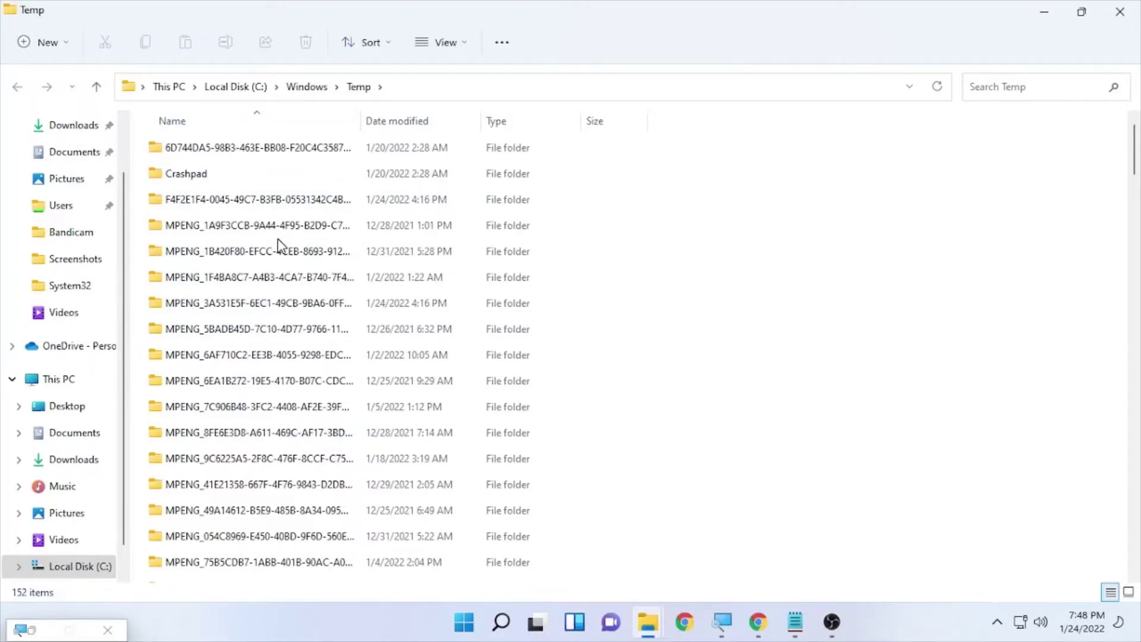
- Permanently delete everything in the Temp folder, skipping all files in use, and close the folder window
{"action": "key", "text": "ctrl+a"}
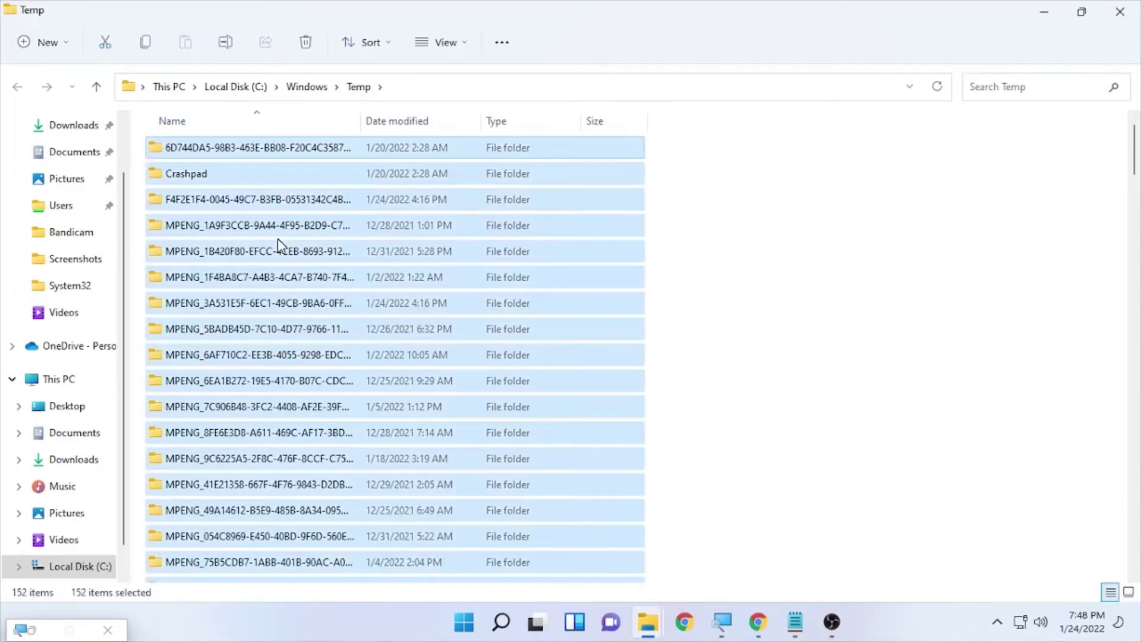
{"action": "key", "text": "shift+Delete"}
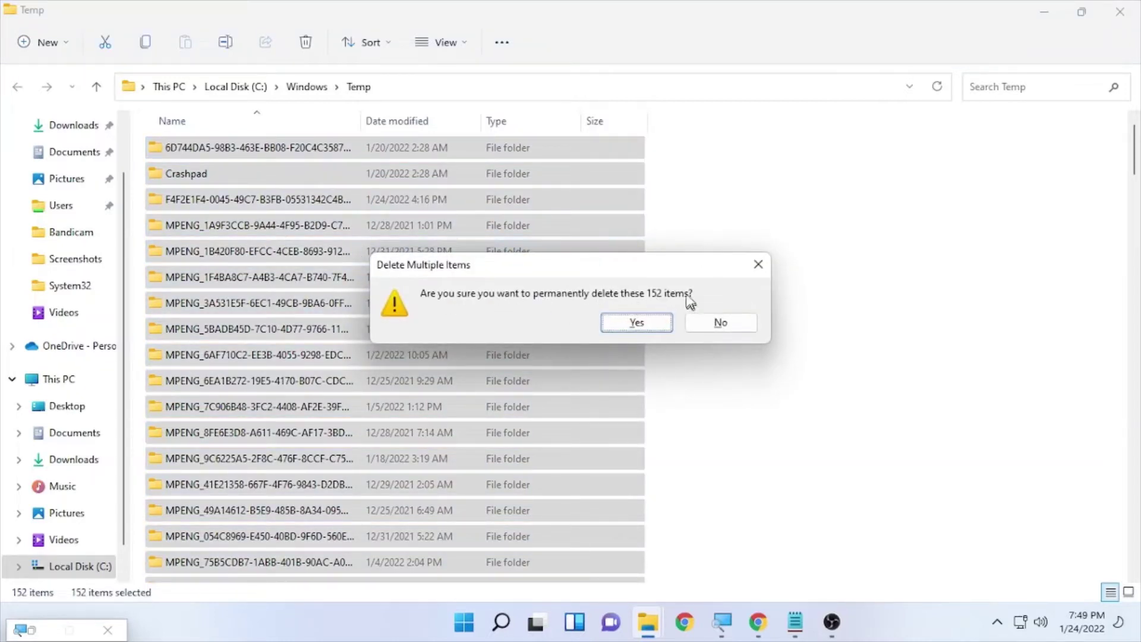
{"action": "left_click", "coordinate": [657, 331]}
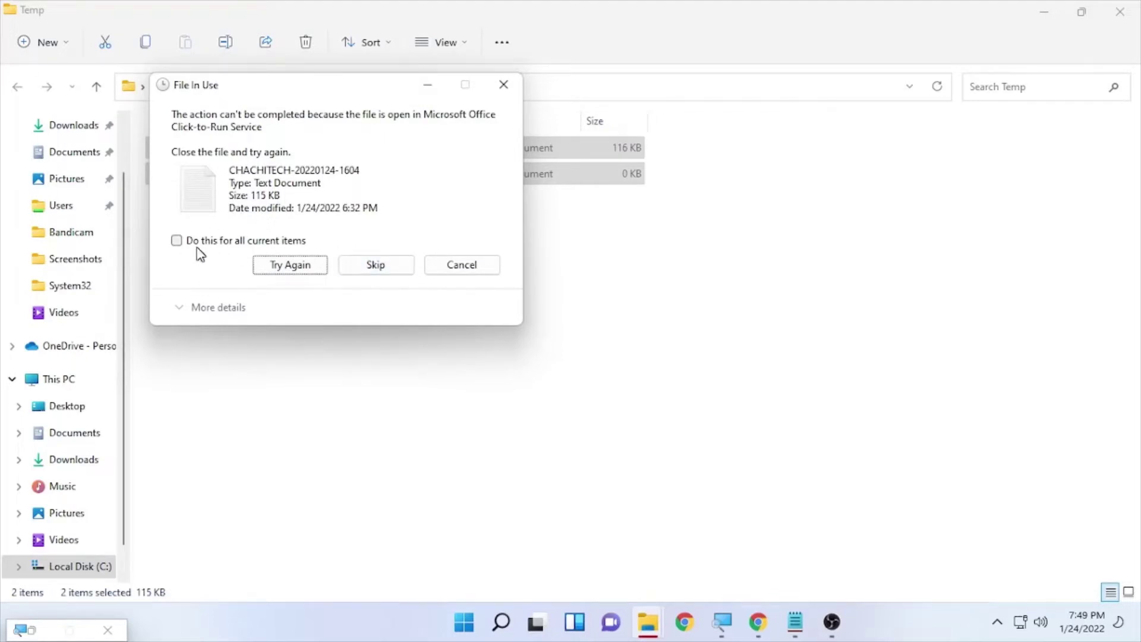
{"action": "left_click", "coordinate": [227, 244]}
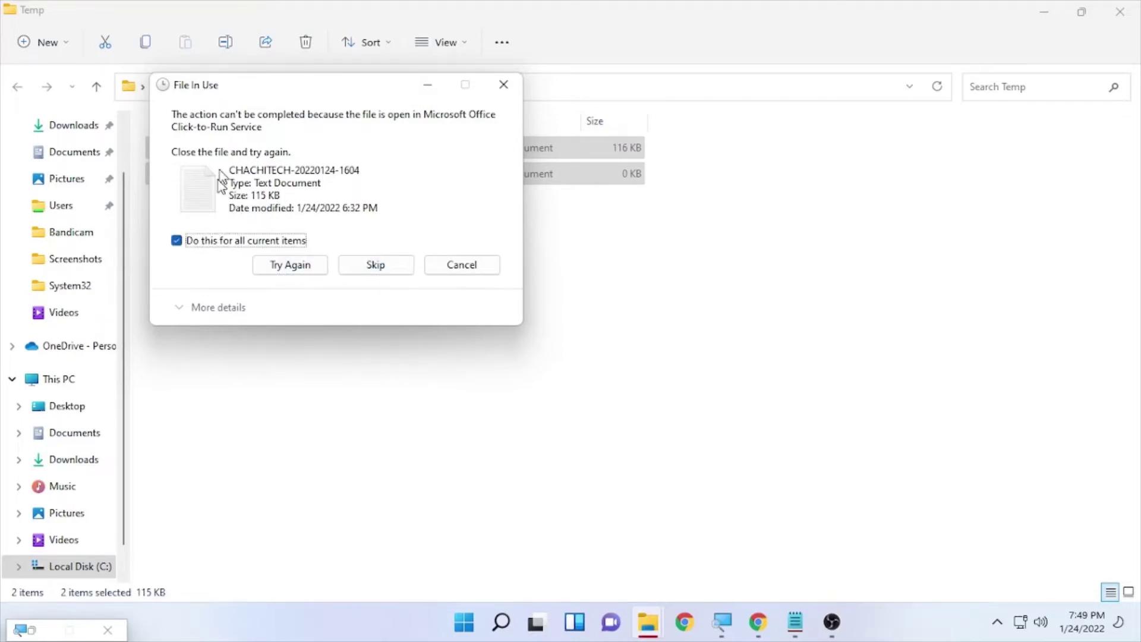
{"action": "left_click", "coordinate": [366, 269]}
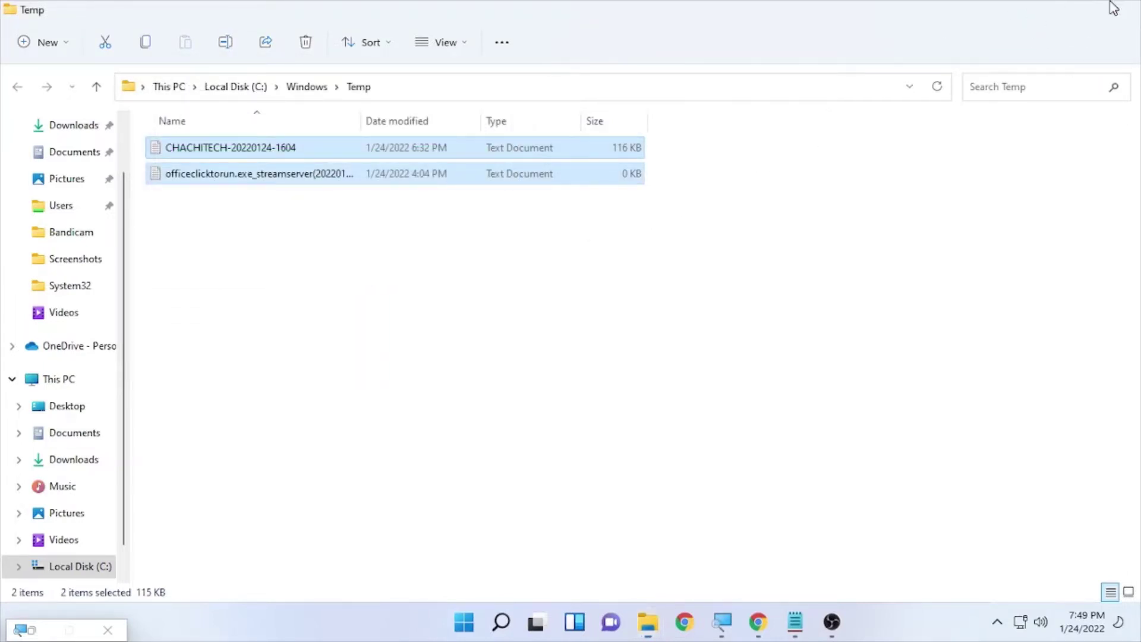
{"action": "left_click", "coordinate": [1113, 8]}
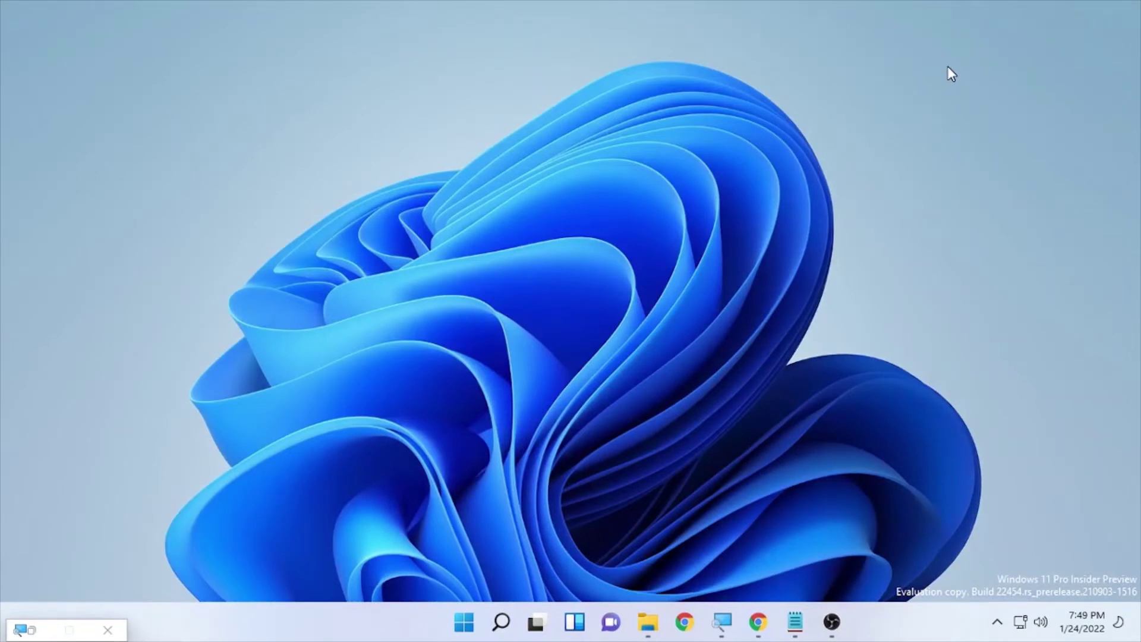
- Find the Run app through Windows search and use it to open the prefetch folder
{"action": "left_click", "coordinate": [500, 622]}
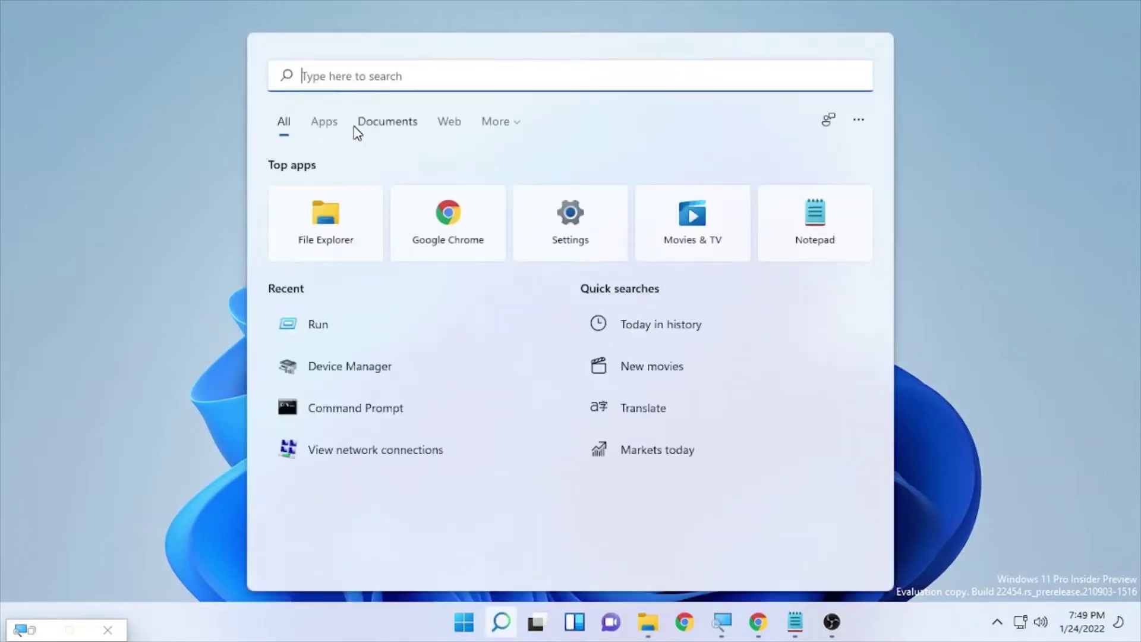
{"action": "type", "text": "run"}
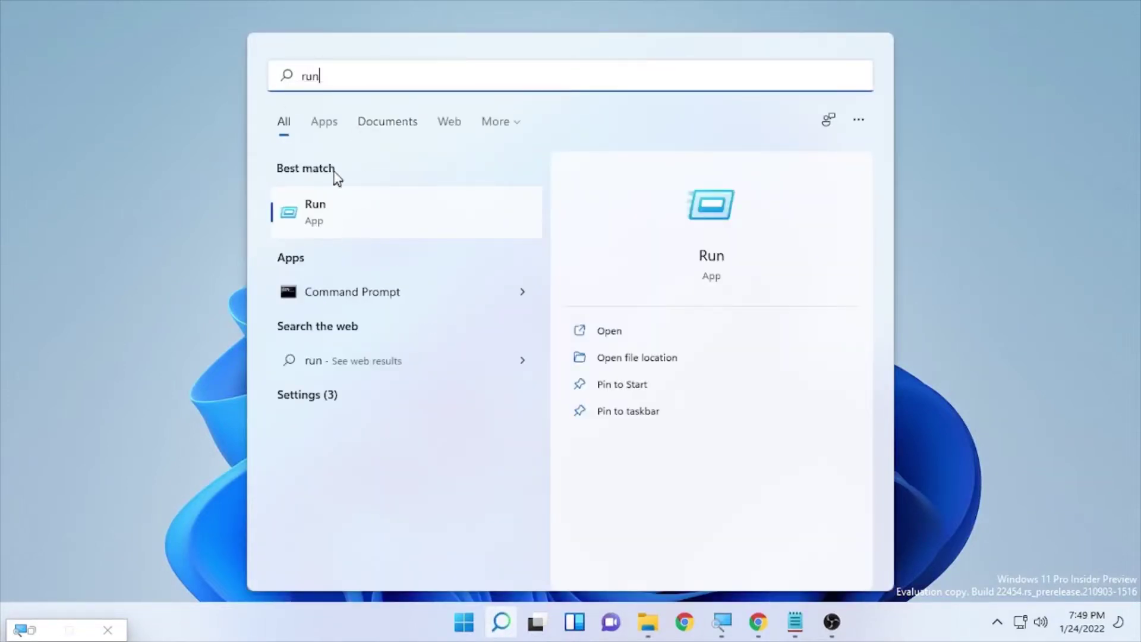
{"action": "left_click", "coordinate": [340, 208]}
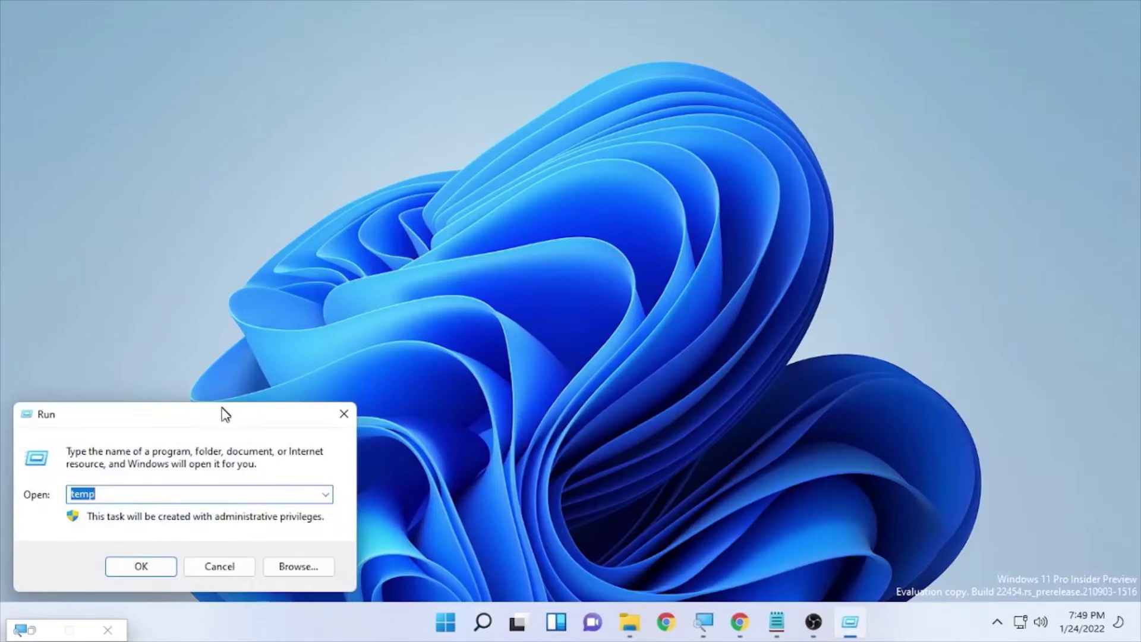
{"action": "left_click_drag", "start_coordinate": [225, 414], "coordinate": [539, 117]}
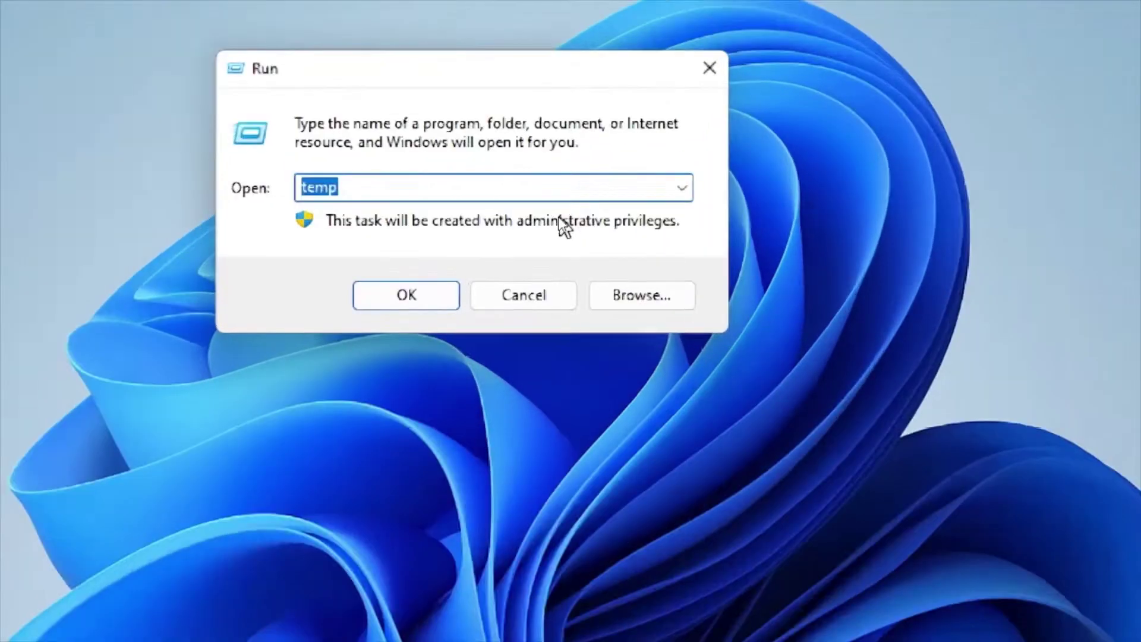
{"action": "key", "text": "BackSpace"}
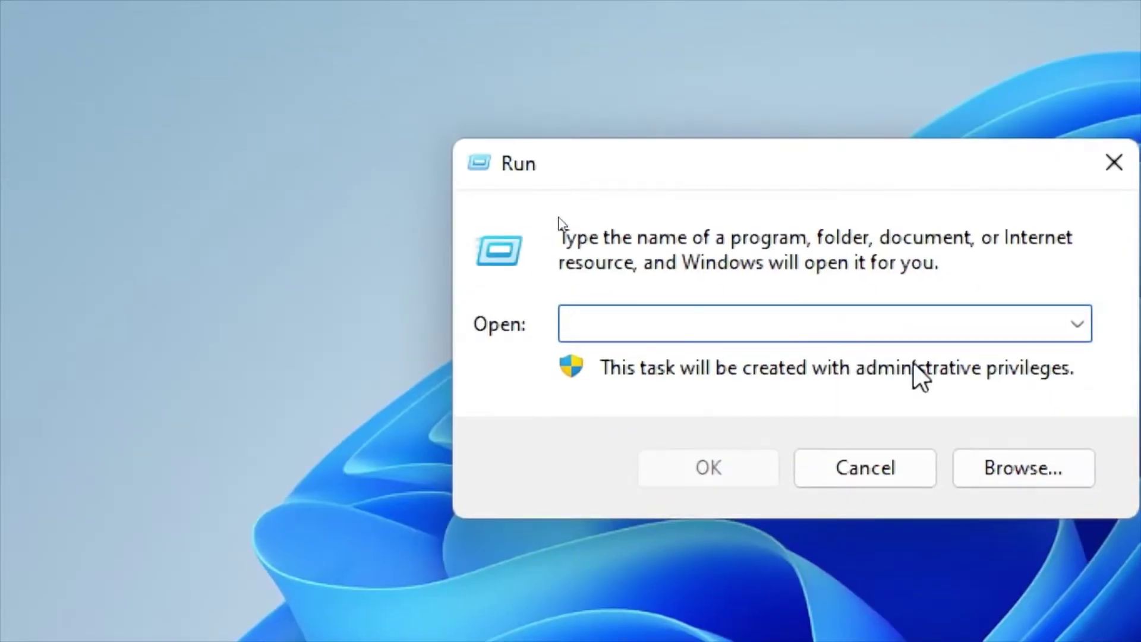
{"action": "type", "text": "prefet"}
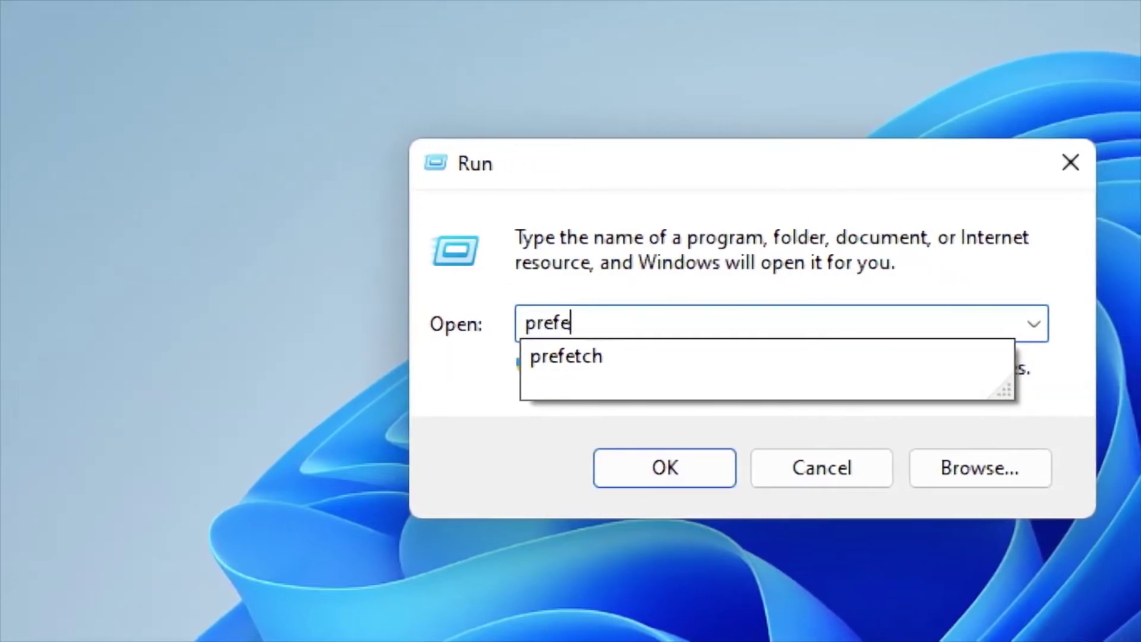
{"action": "type", "text": "ch"}
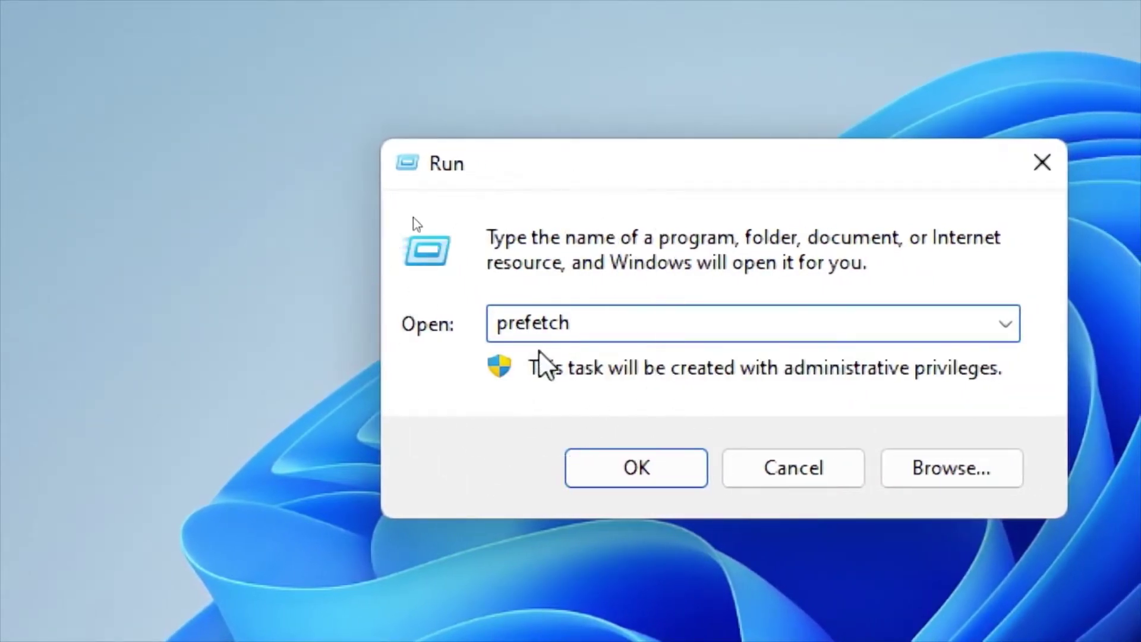
{"action": "left_click", "coordinate": [687, 489]}
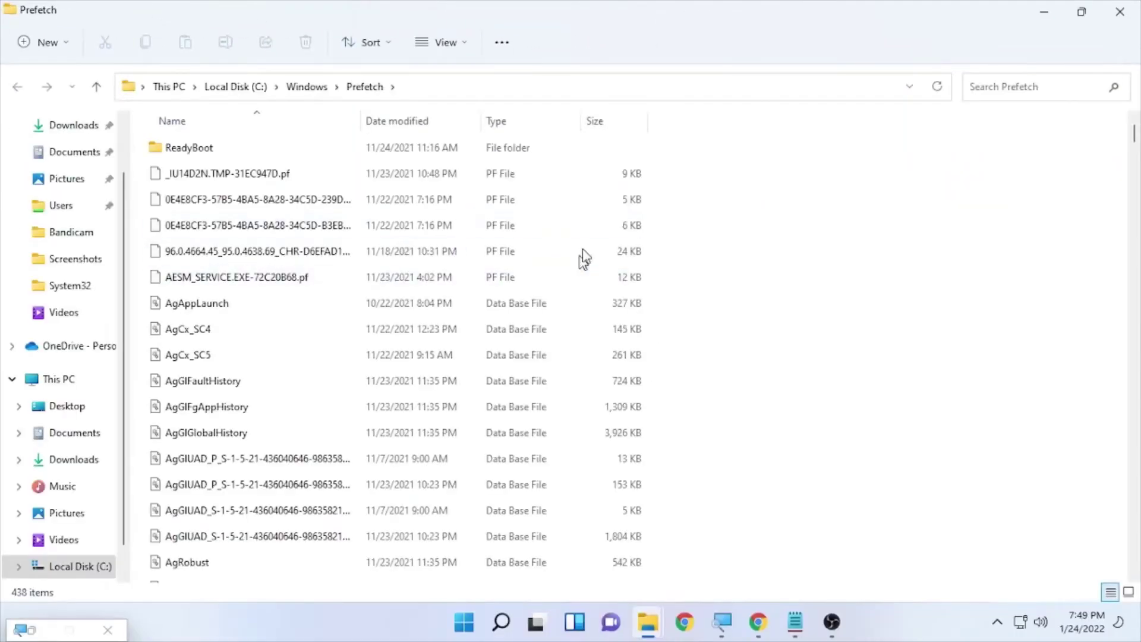
- Permanently delete all items in the Prefetch folder and close its window
{"action": "left_click", "coordinate": [329, 303]}
{"action": "key", "text": "ctrl+a"}
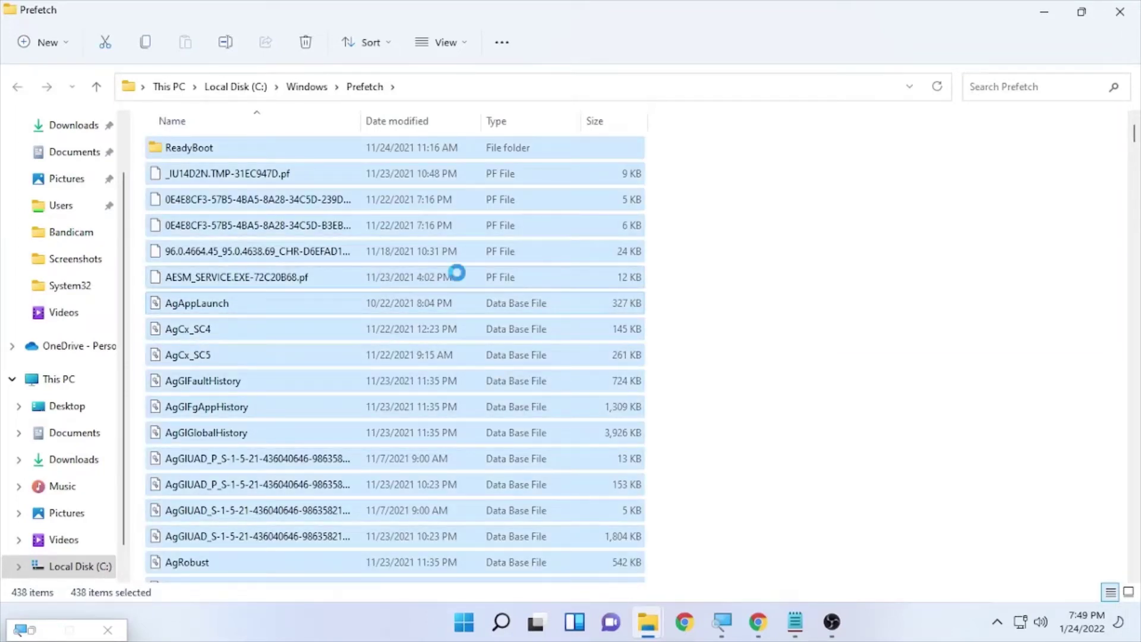
{"action": "key", "text": "shift+Delete"}
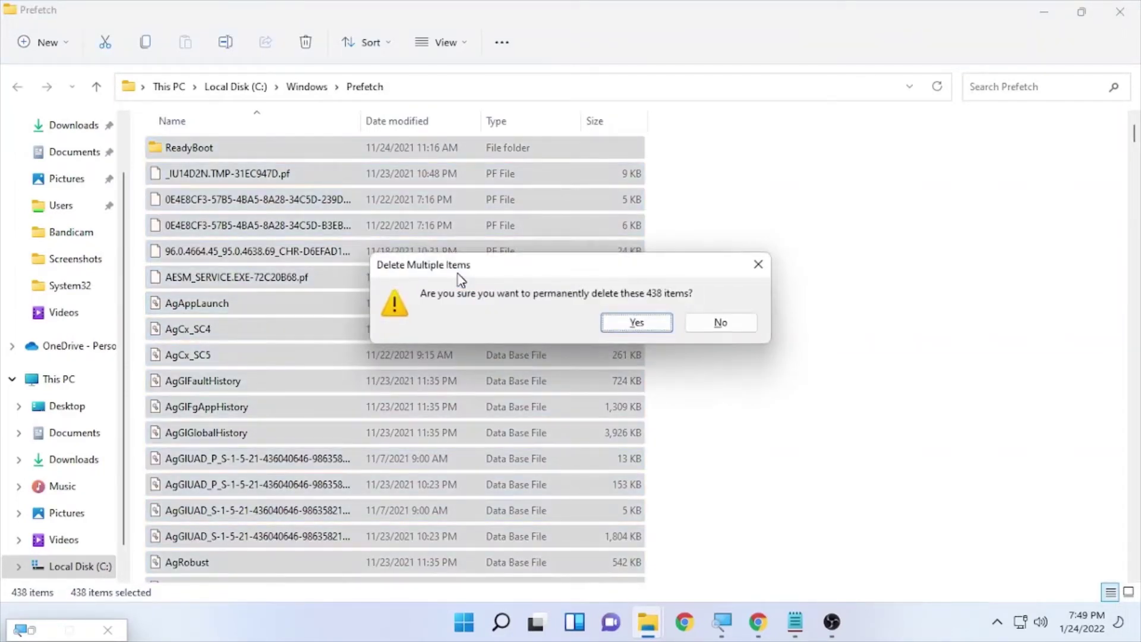
{"action": "left_click", "coordinate": [636, 322]}
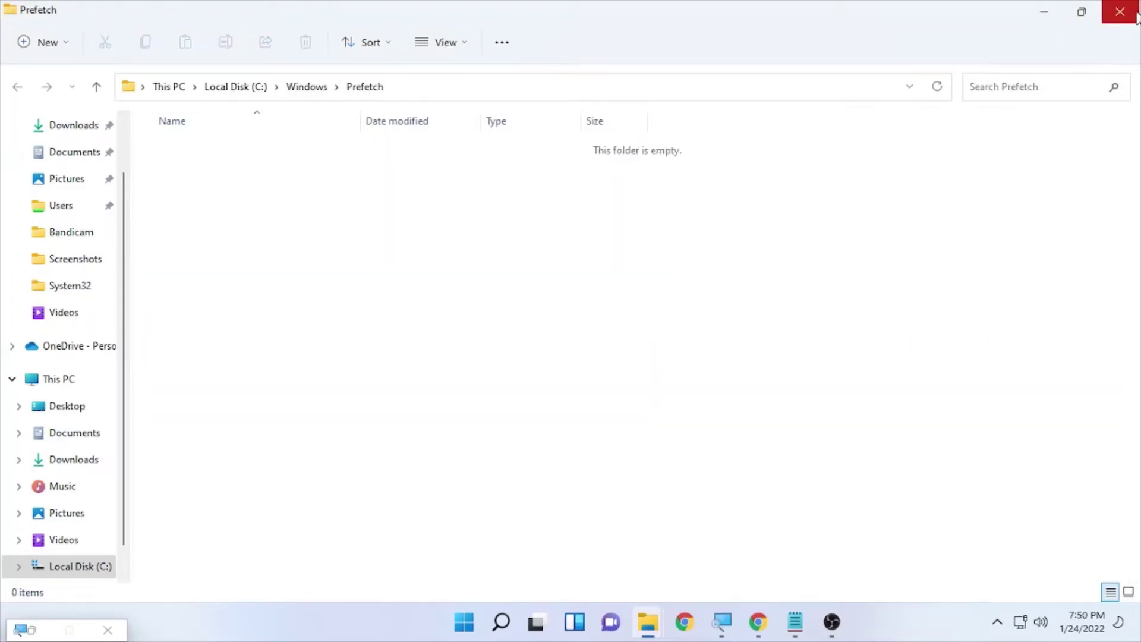
{"action": "left_click", "coordinate": [1118, 14]}
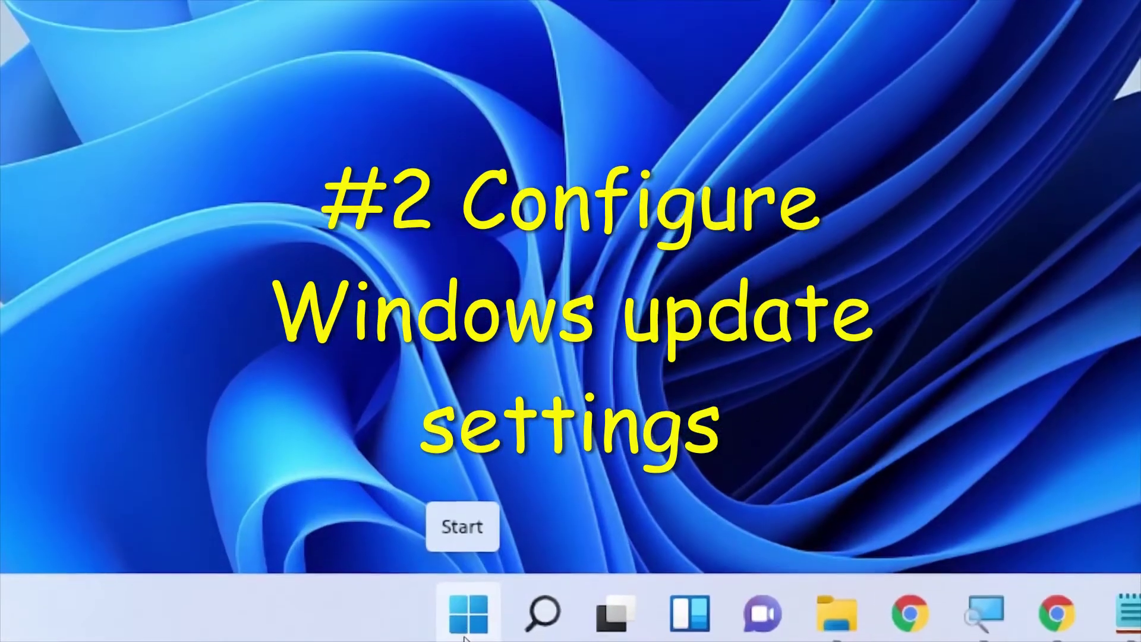
- Open the Delivery Optimization page of Windows Update's advanced options in Settings and turn off downloads from other PCs
{"action": "left_click", "coordinate": [466, 634]}
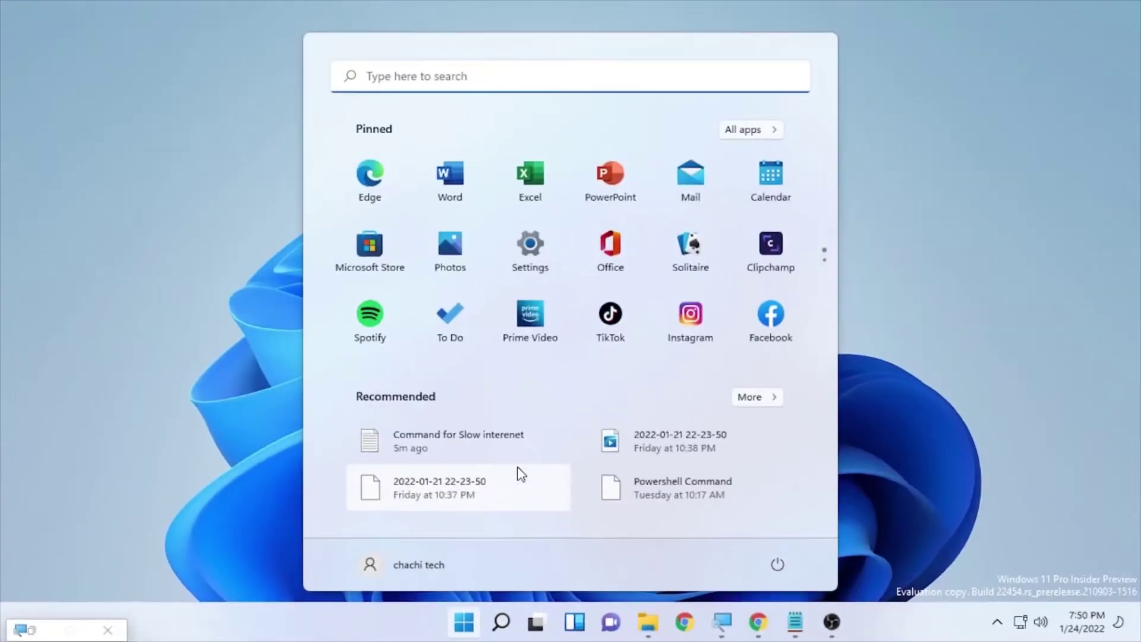
{"action": "left_click", "coordinate": [528, 253]}
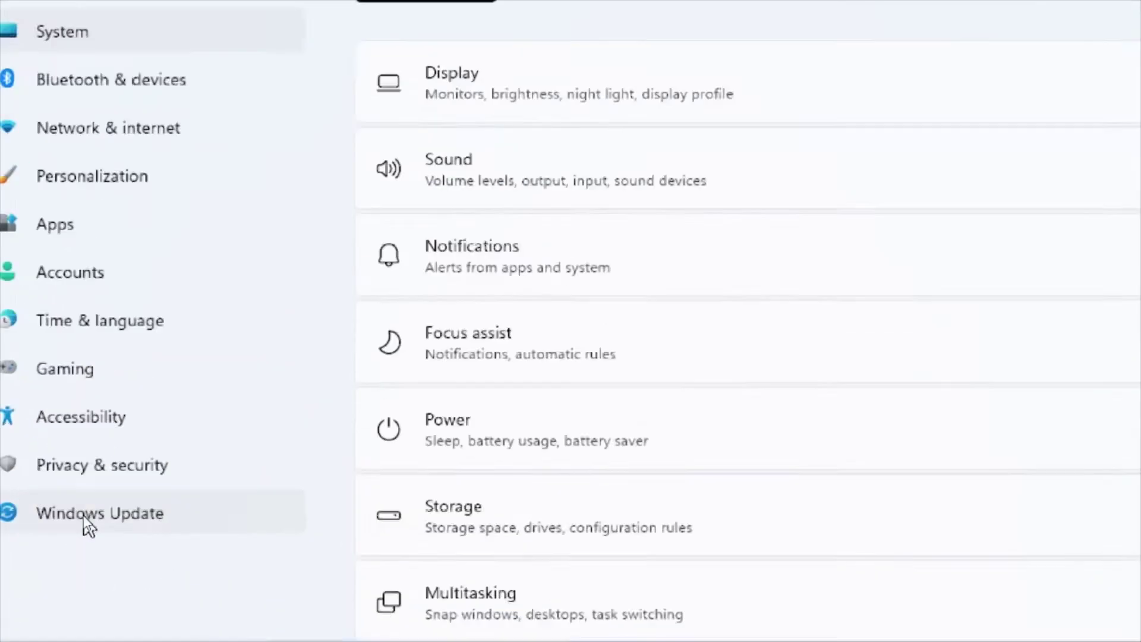
{"action": "left_click", "coordinate": [97, 515]}
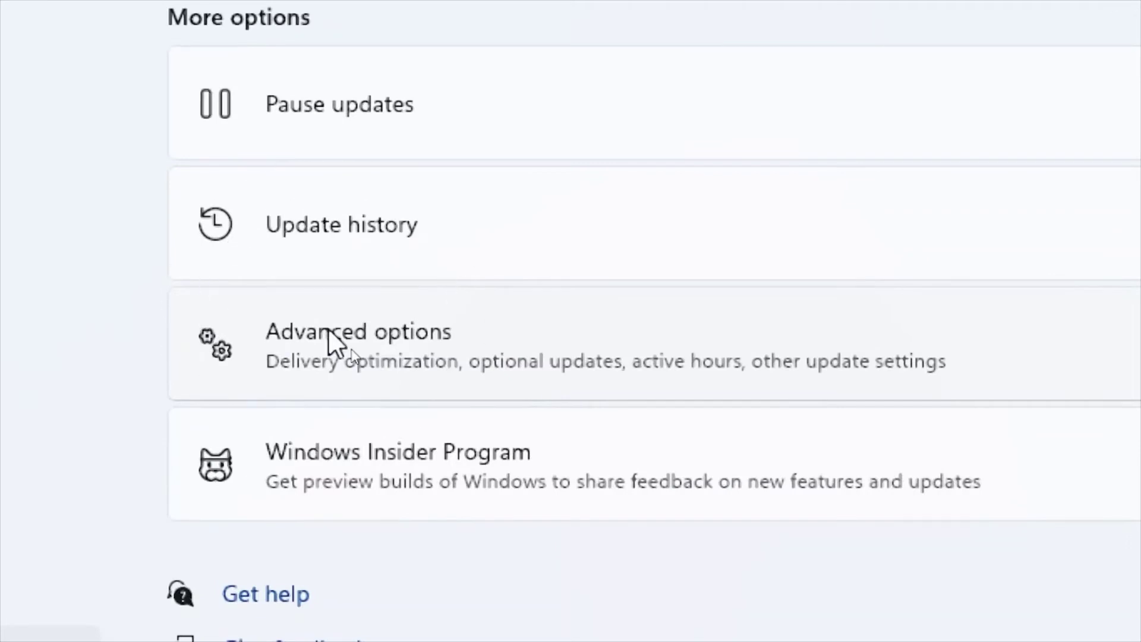
{"action": "left_click", "coordinate": [333, 339]}
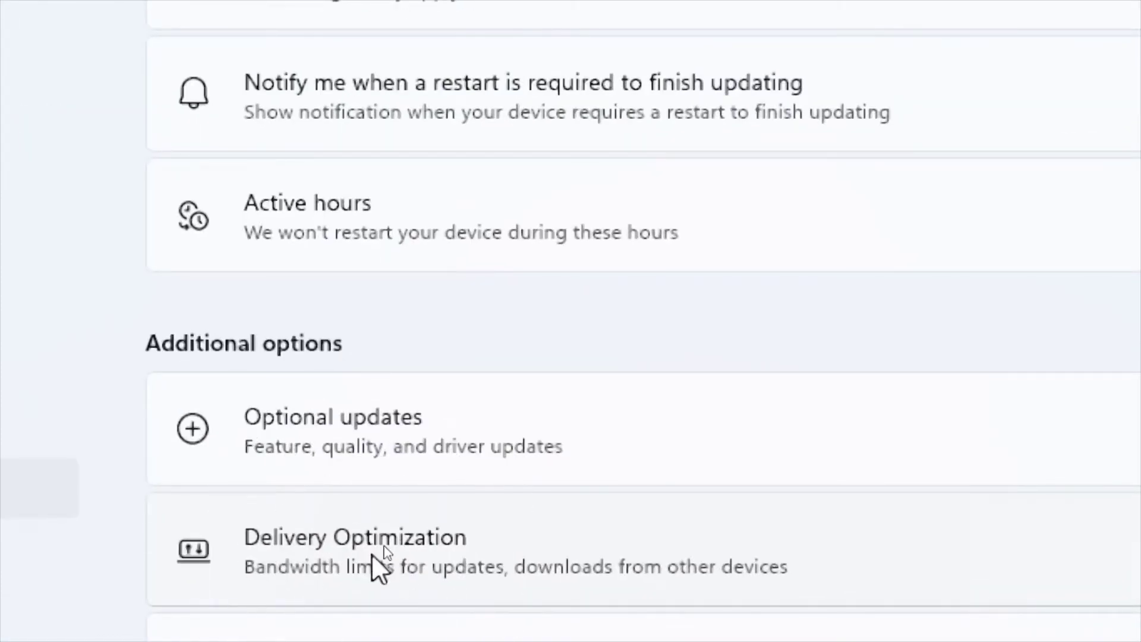
{"action": "left_click", "coordinate": [372, 554]}
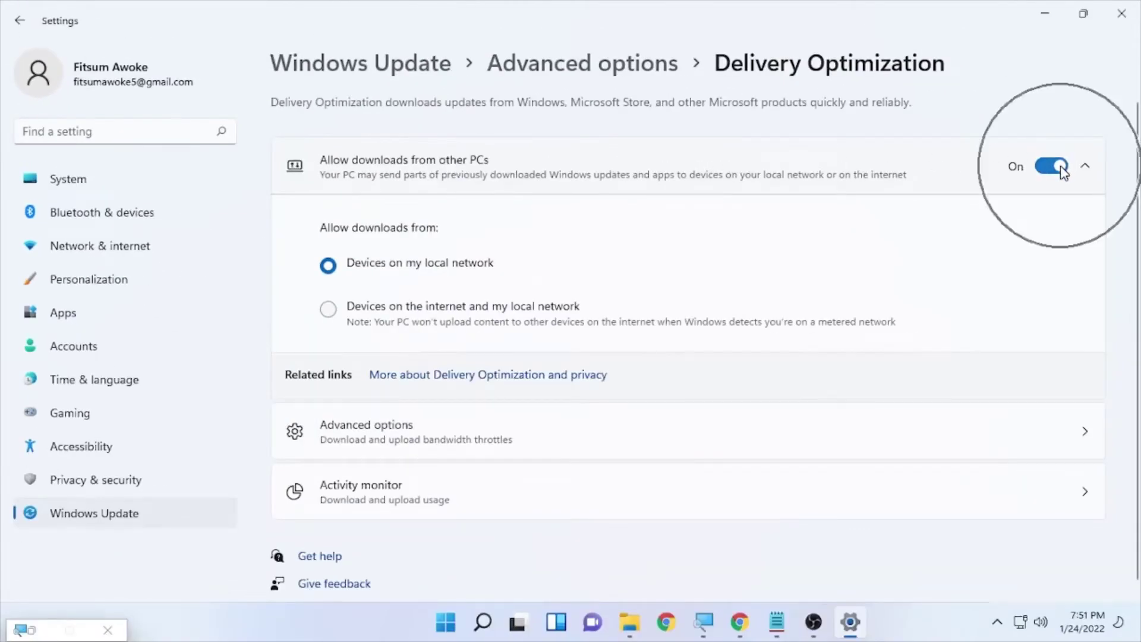
{"action": "left_click", "coordinate": [1057, 169]}
- Open Delivery Optimization's advanced options and set the download limit type to percentage of measured bandwidth
{"action": "scroll", "coordinate": [558, 244], "scroll_direction": "down", "scroll_amount": 1}
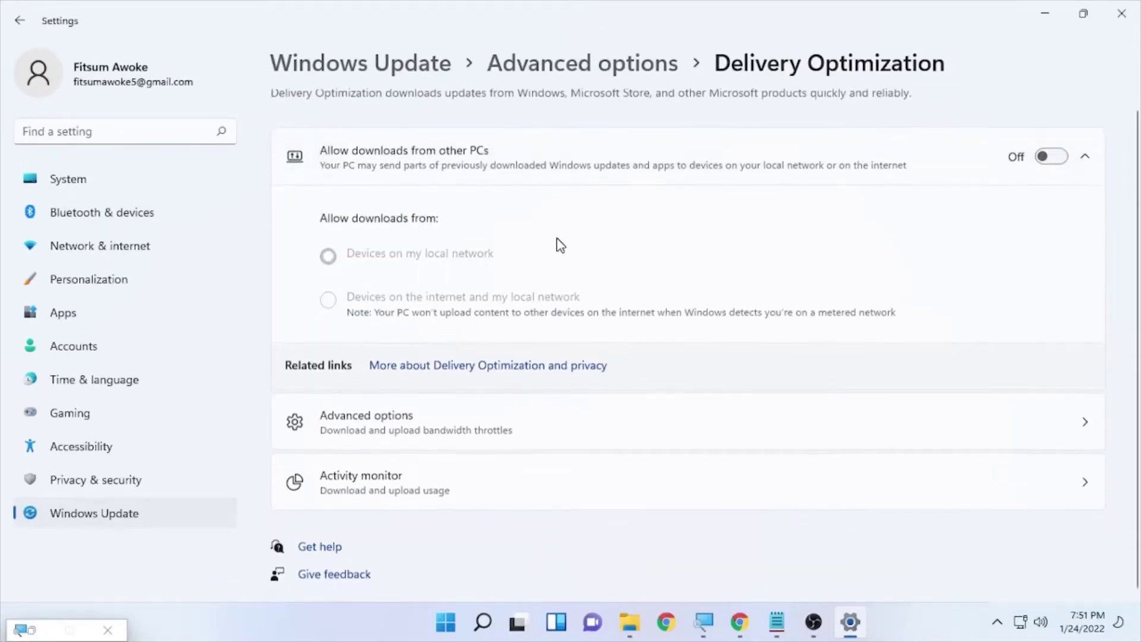
{"action": "left_click", "coordinate": [361, 423]}
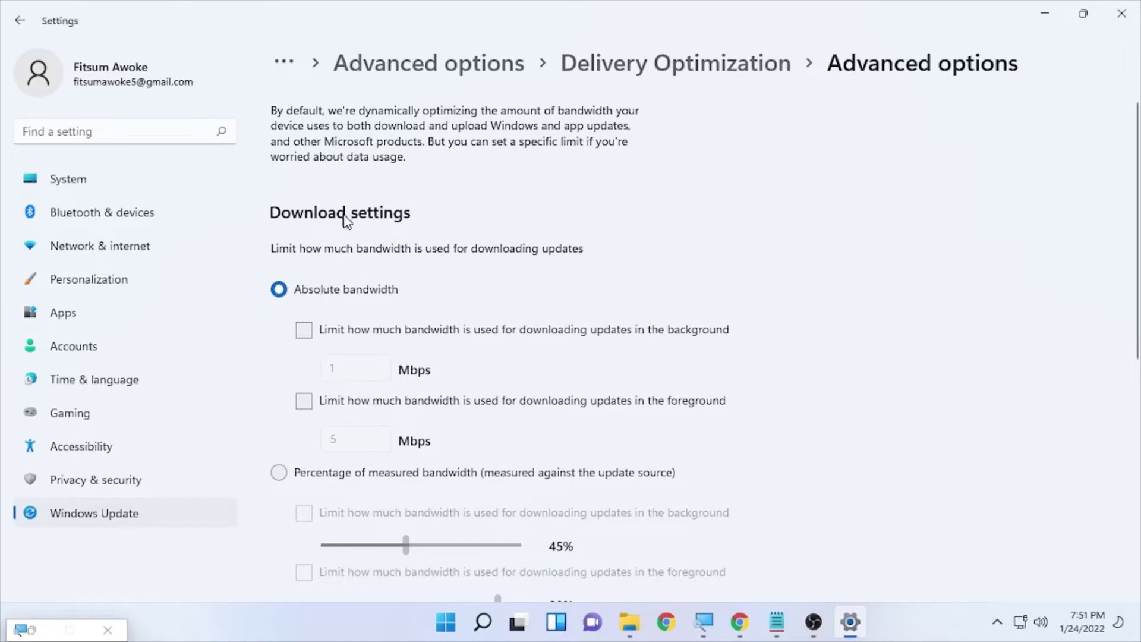
{"action": "key", "text": "ctrl"}
{"action": "left_click", "coordinate": [279, 474]}
{"action": "scroll", "coordinate": [395, 521], "scroll_direction": "down", "scroll_amount": 5}
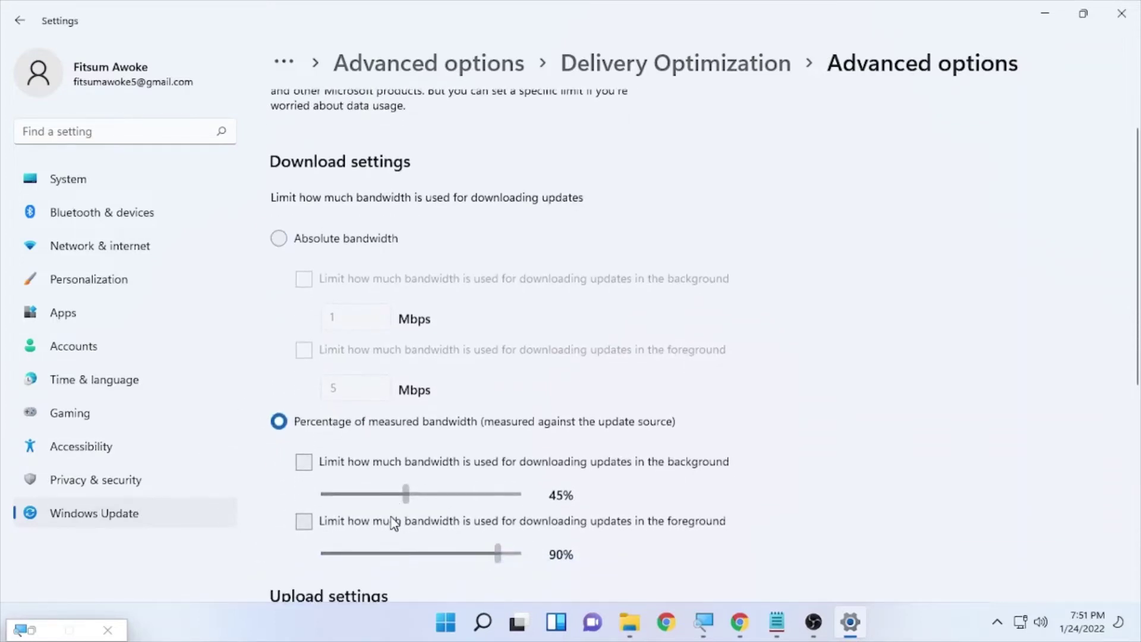
- Enable the background and foreground download bandwidth limits and set both to 5%
{"action": "left_click", "coordinate": [303, 388]}
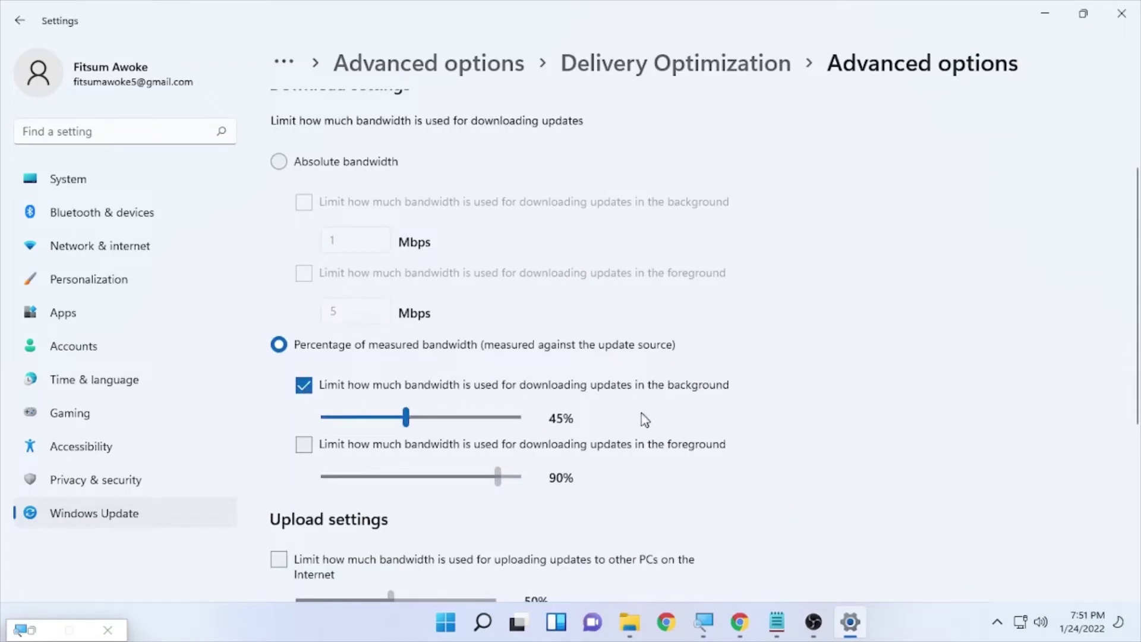
{"action": "left_click_drag", "start_coordinate": [416, 418], "coordinate": [299, 426]}
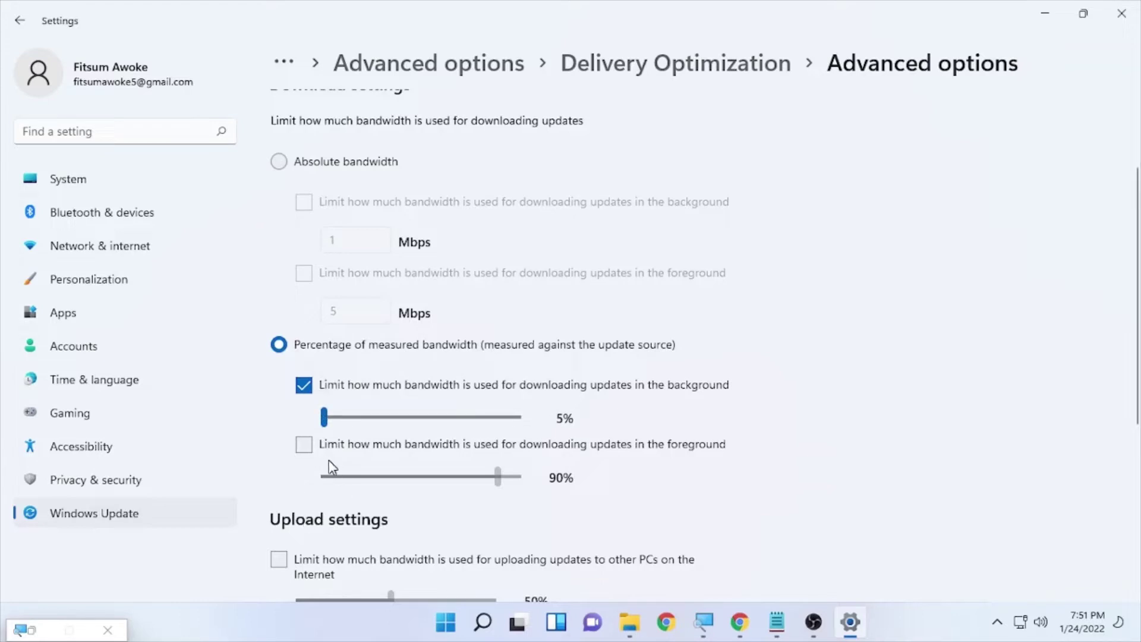
{"action": "left_click", "coordinate": [304, 447]}
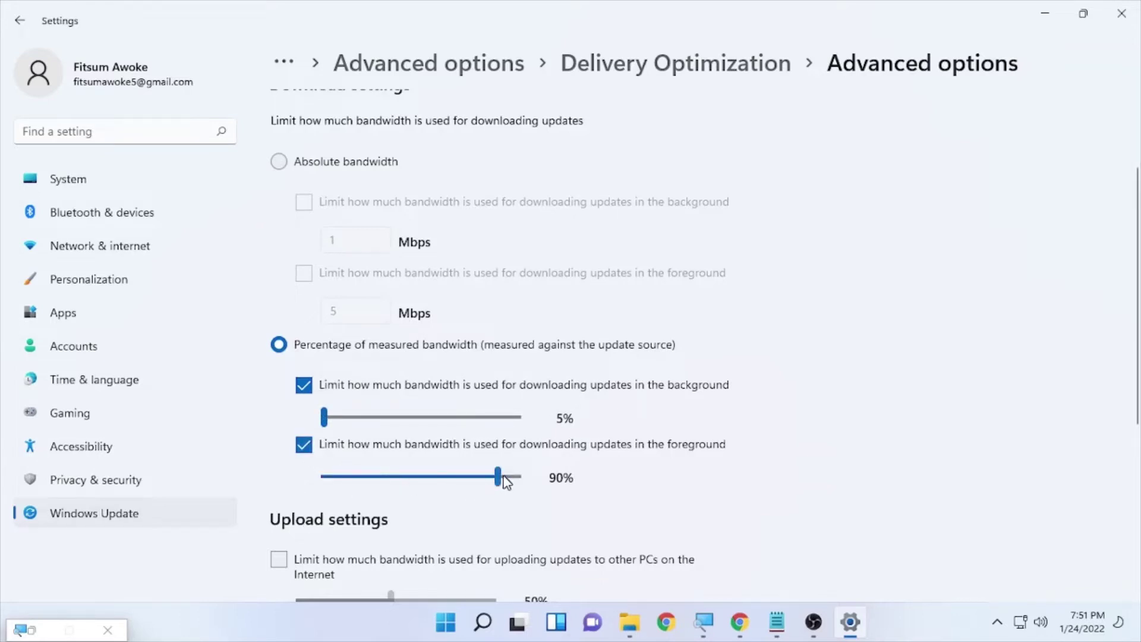
{"action": "left_click_drag", "start_coordinate": [502, 478], "coordinate": [288, 494]}
{"action": "scroll", "coordinate": [348, 496], "scroll_direction": "down", "scroll_amount": 2}
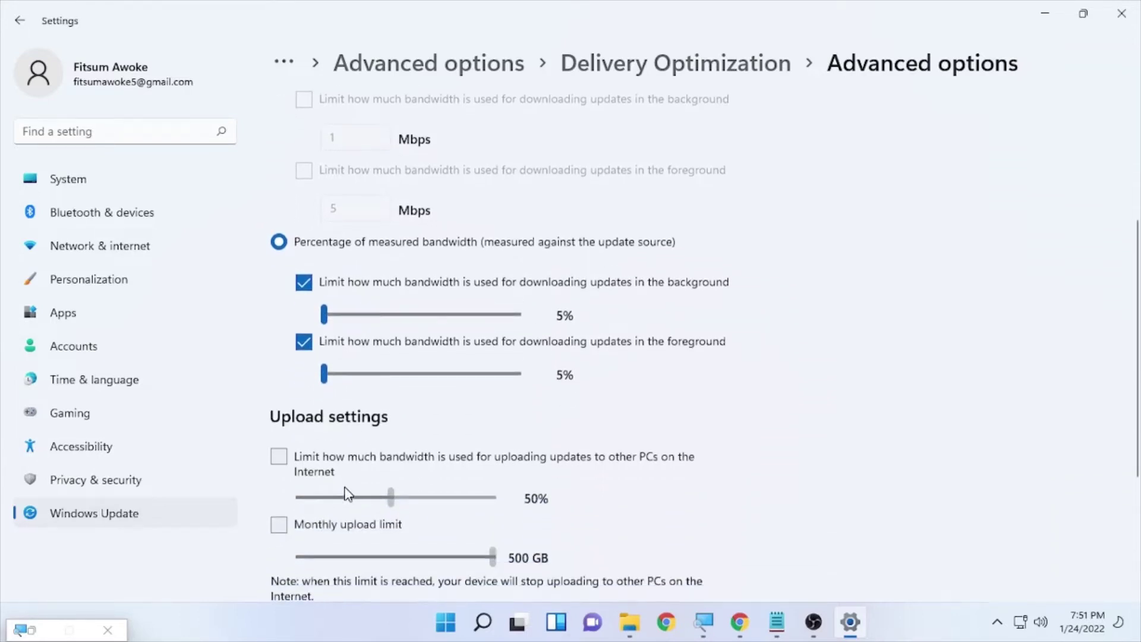
- Enable the upload bandwidth limit at 5% and the monthly upload limit at 5 GB, and close Settings
{"action": "left_click", "coordinate": [278, 456]}
{"action": "left_click_drag", "start_coordinate": [391, 498], "coordinate": [265, 505]}
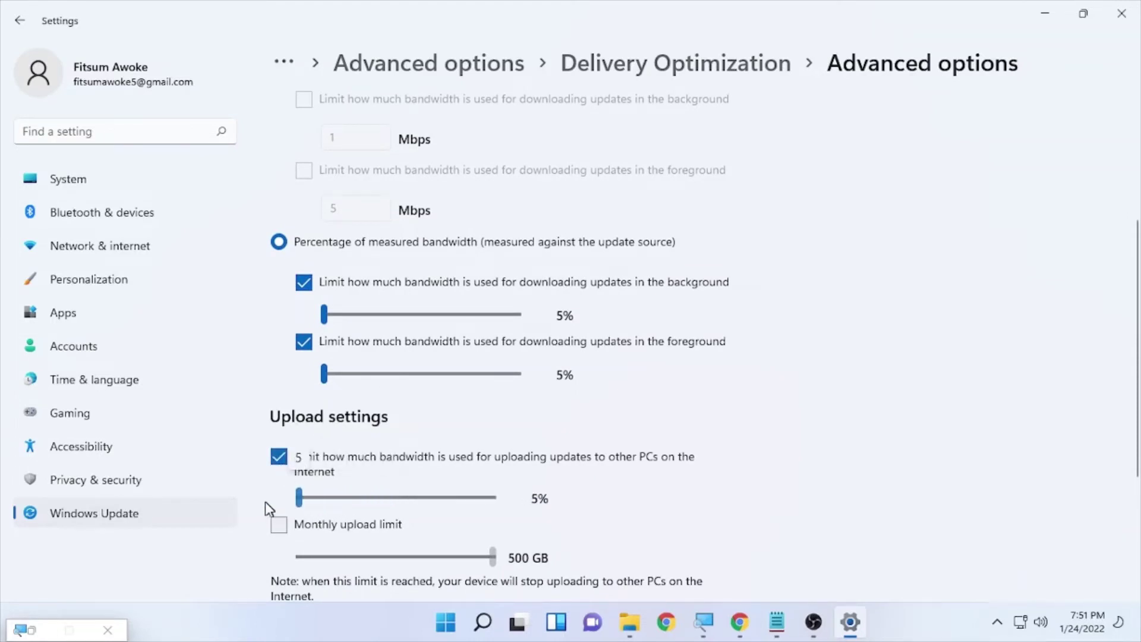
{"action": "scroll", "coordinate": [319, 485], "scroll_direction": "down", "scroll_amount": 3}
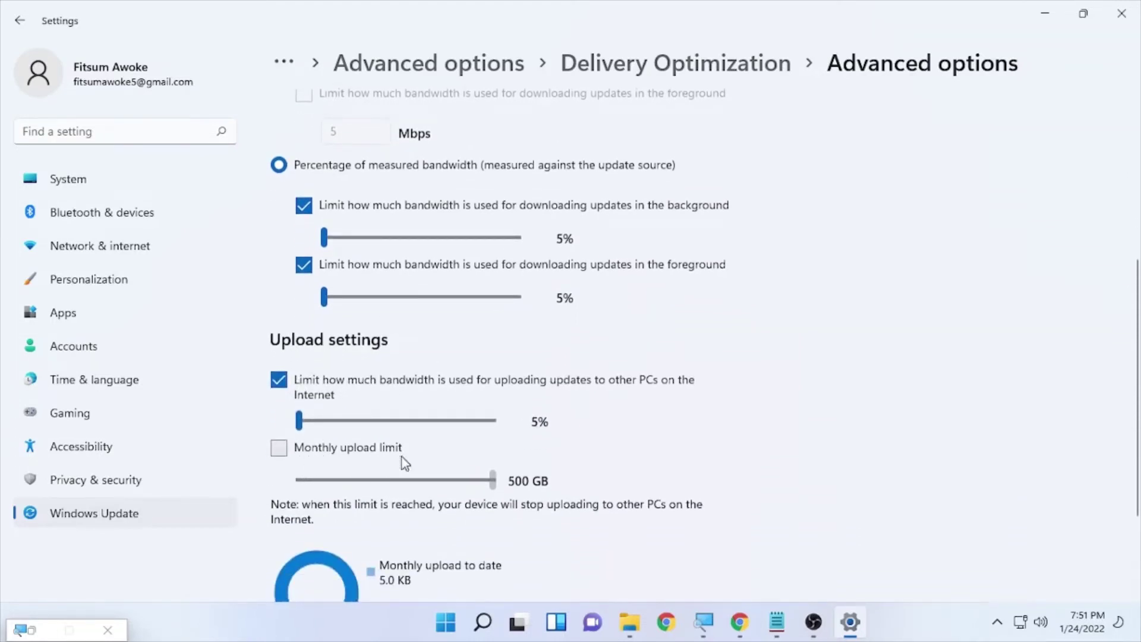
{"action": "left_click", "coordinate": [279, 449]}
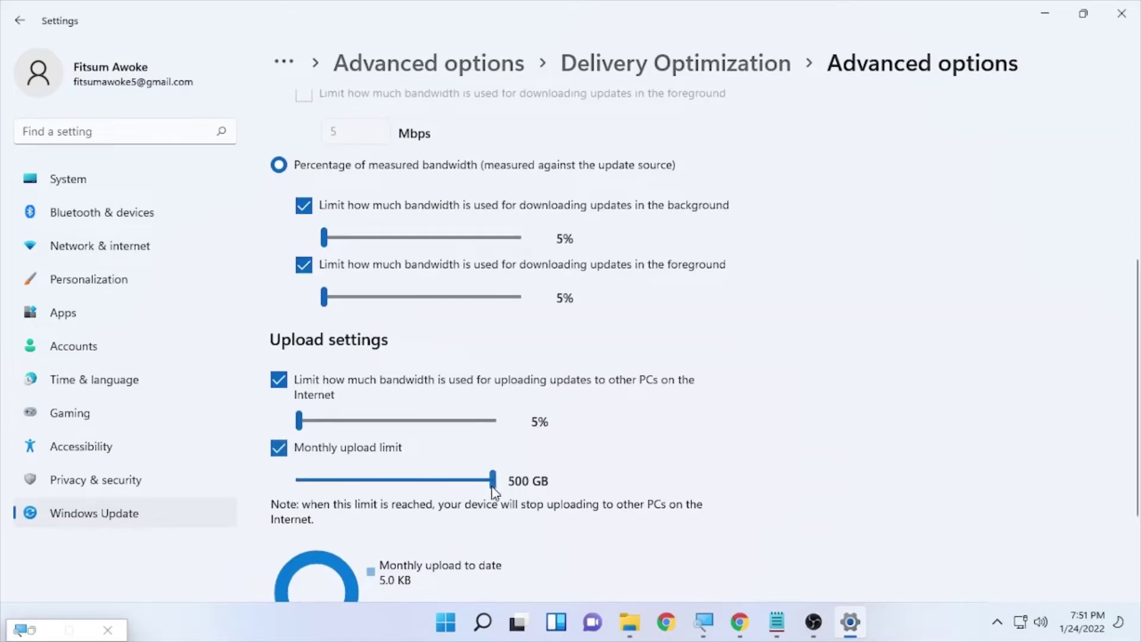
{"action": "left_click_drag", "start_coordinate": [492, 491], "coordinate": [270, 484]}
{"action": "scroll", "coordinate": [475, 449], "scroll_direction": "down", "scroll_amount": 4}
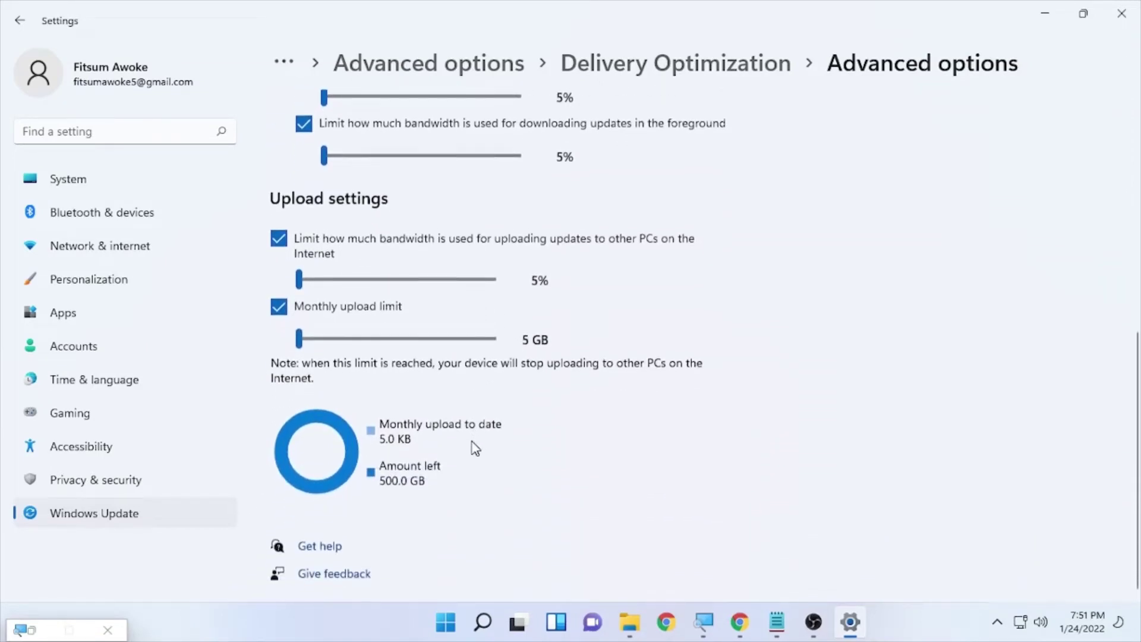
{"action": "scroll", "coordinate": [475, 442], "scroll_direction": "up", "scroll_amount": 8}
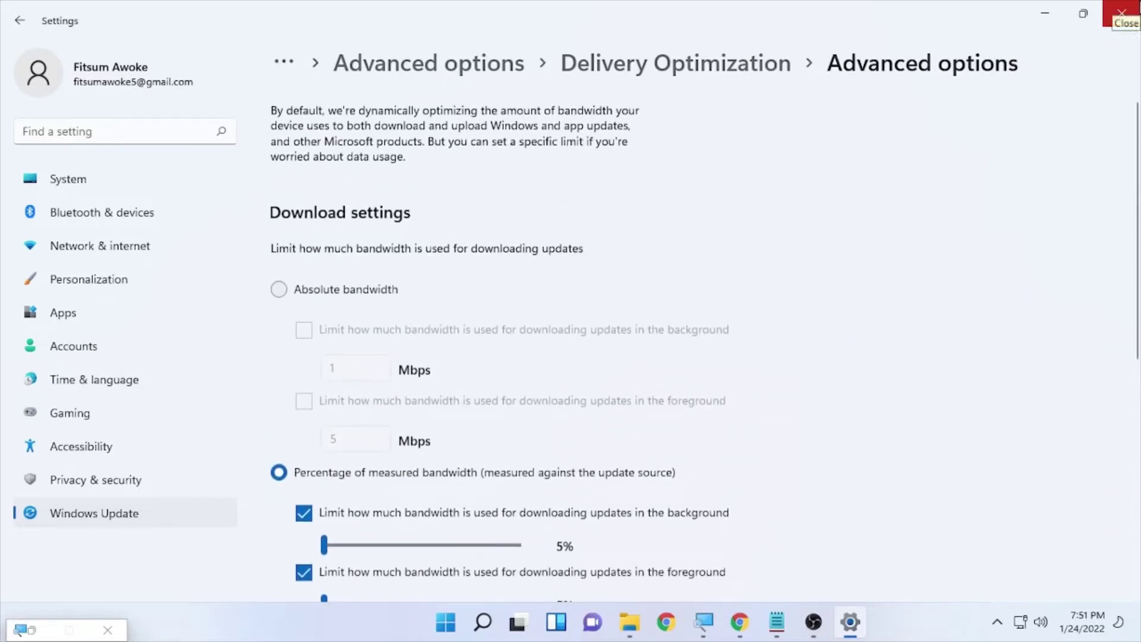
{"action": "left_click", "coordinate": [1121, 10]}
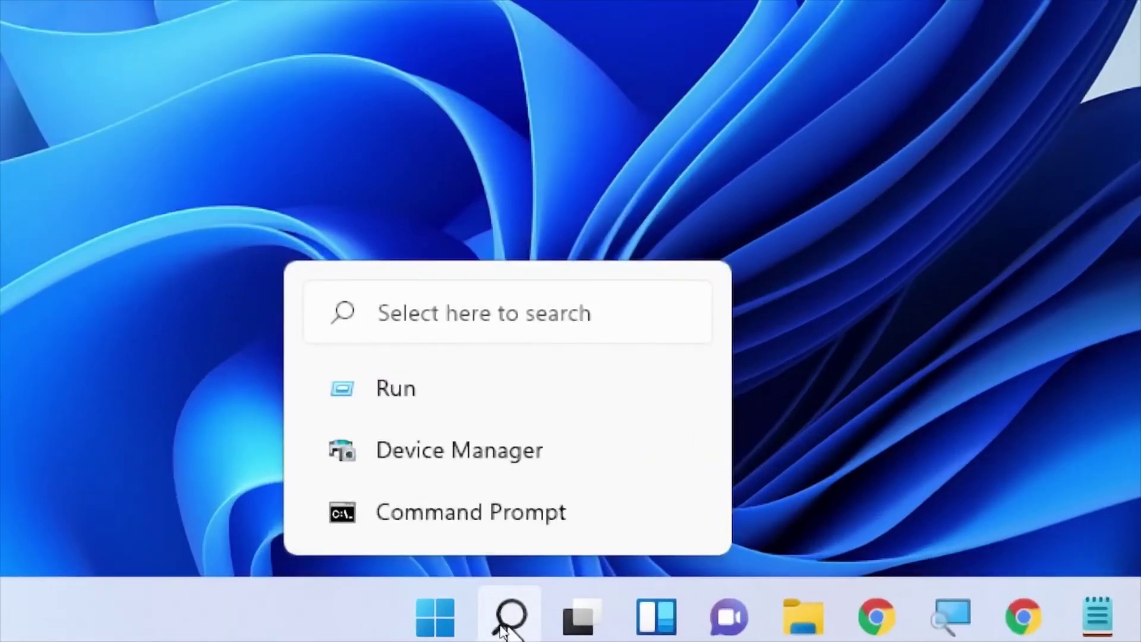
- Search Windows for "view network connections" and open the matching Control Panel page
{"action": "left_click", "coordinate": [498, 622]}
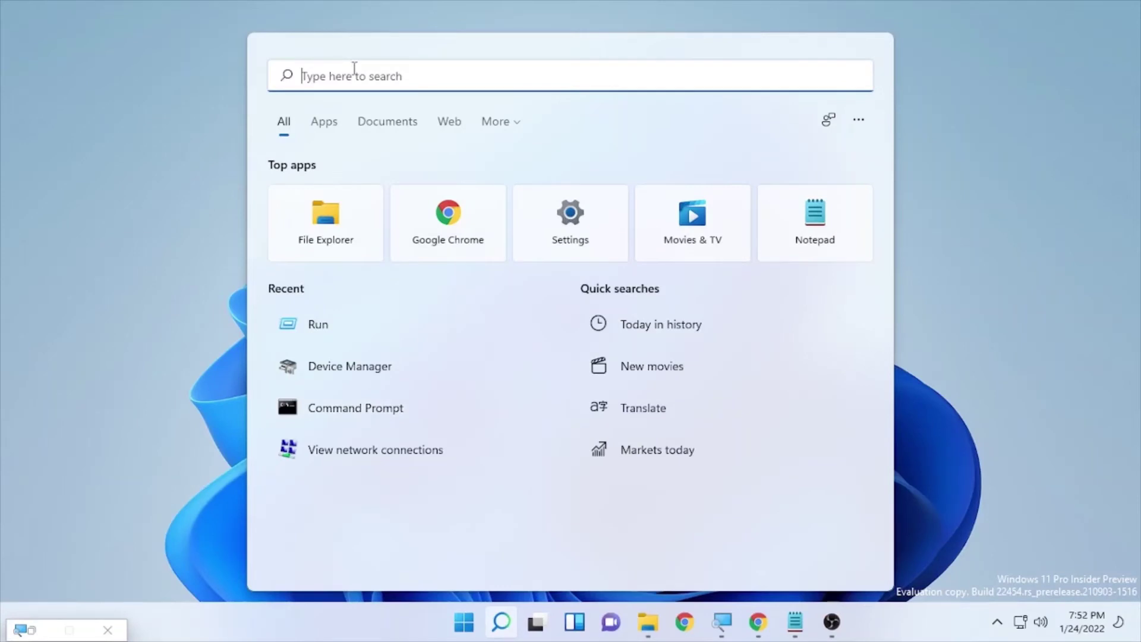
{"action": "type", "text": "view"}
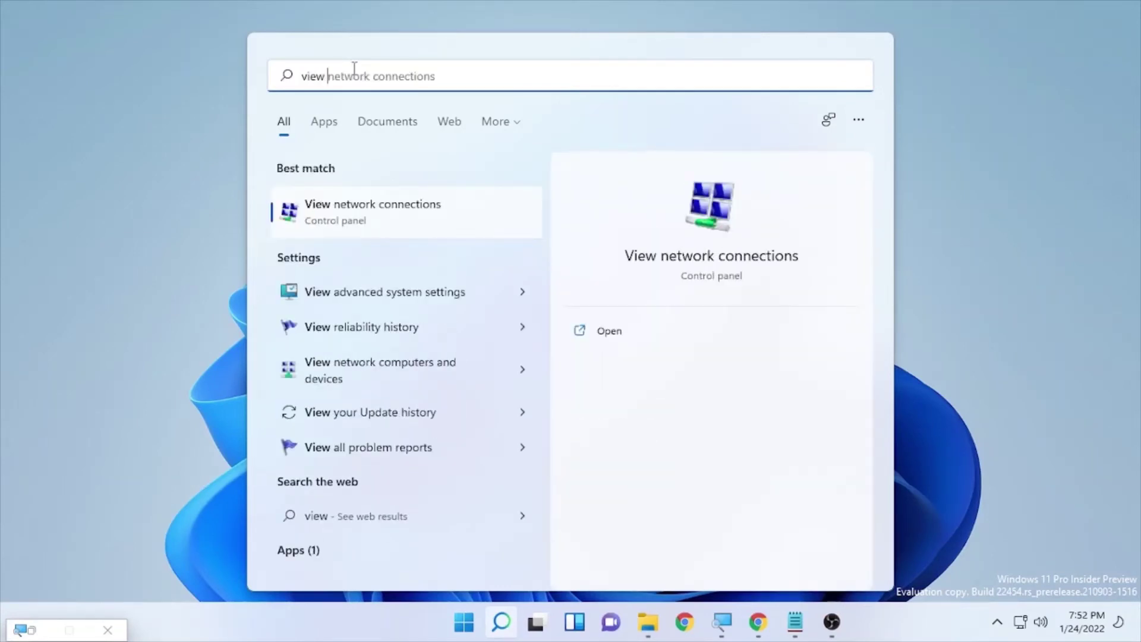
{"action": "type", "text": " netw"}
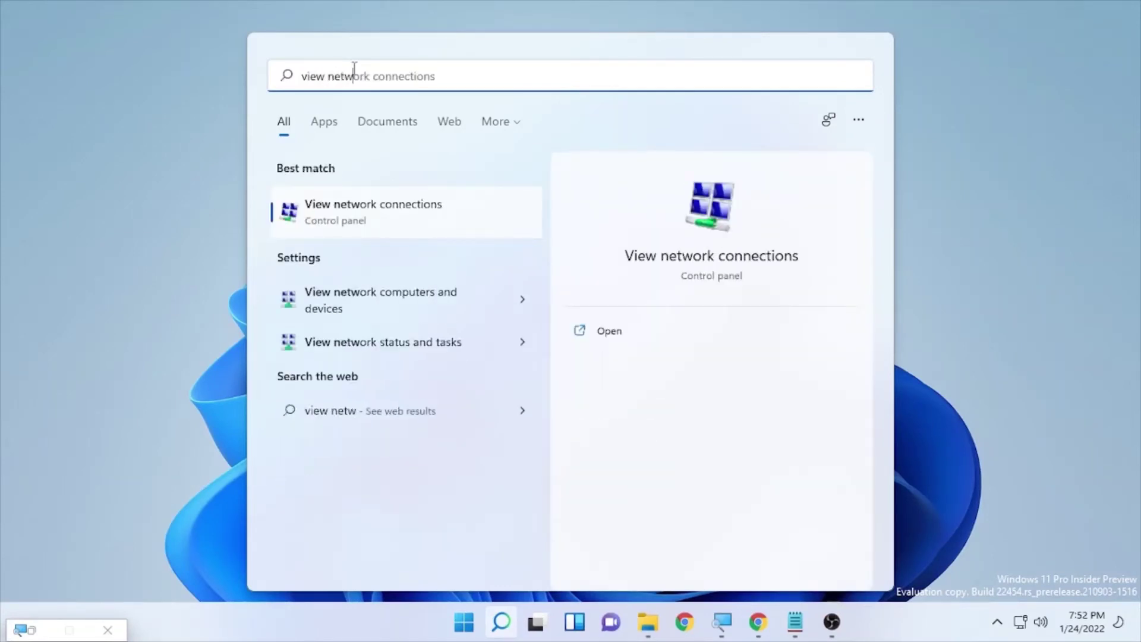
{"action": "type", "text": "ork"}
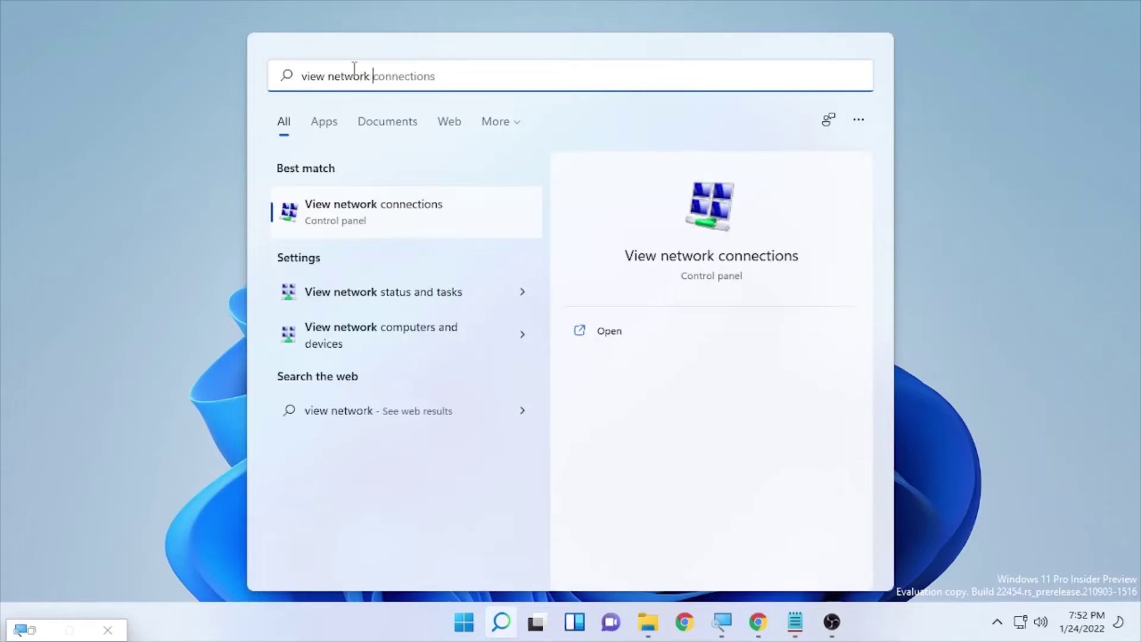
{"action": "type", "text": " conne"}
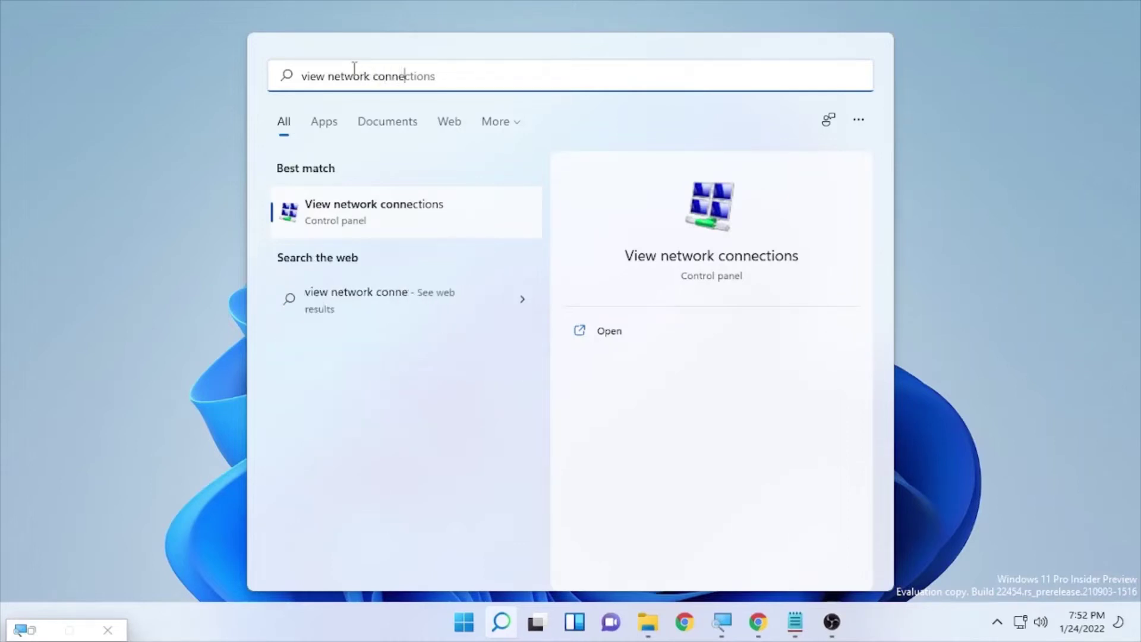
{"action": "type", "text": "ctions"}
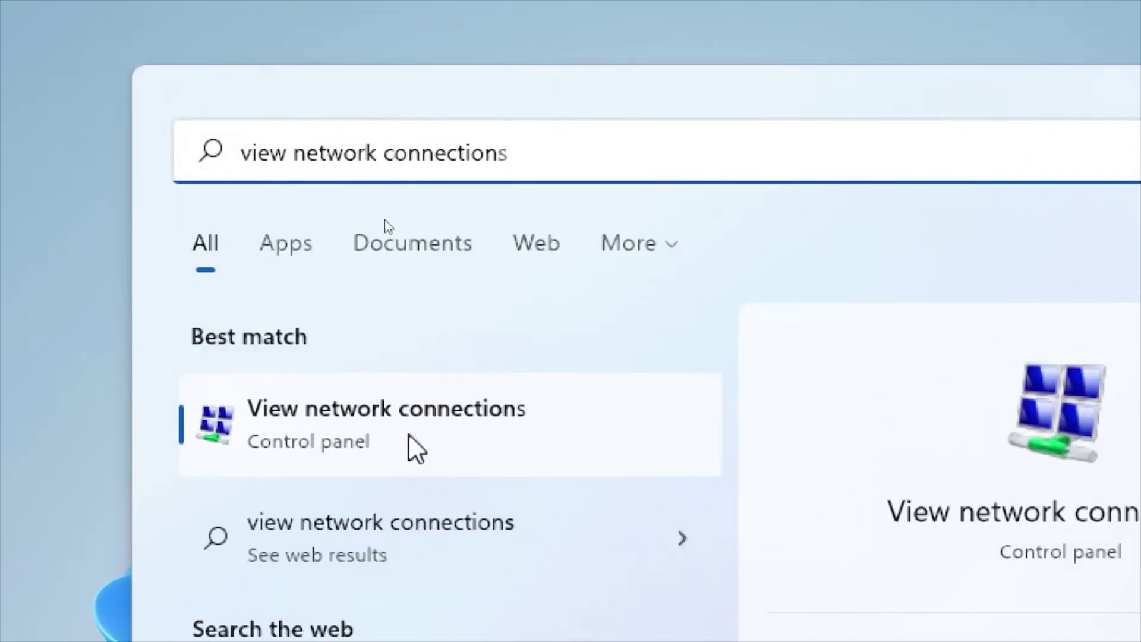
{"action": "left_click", "coordinate": [409, 453]}
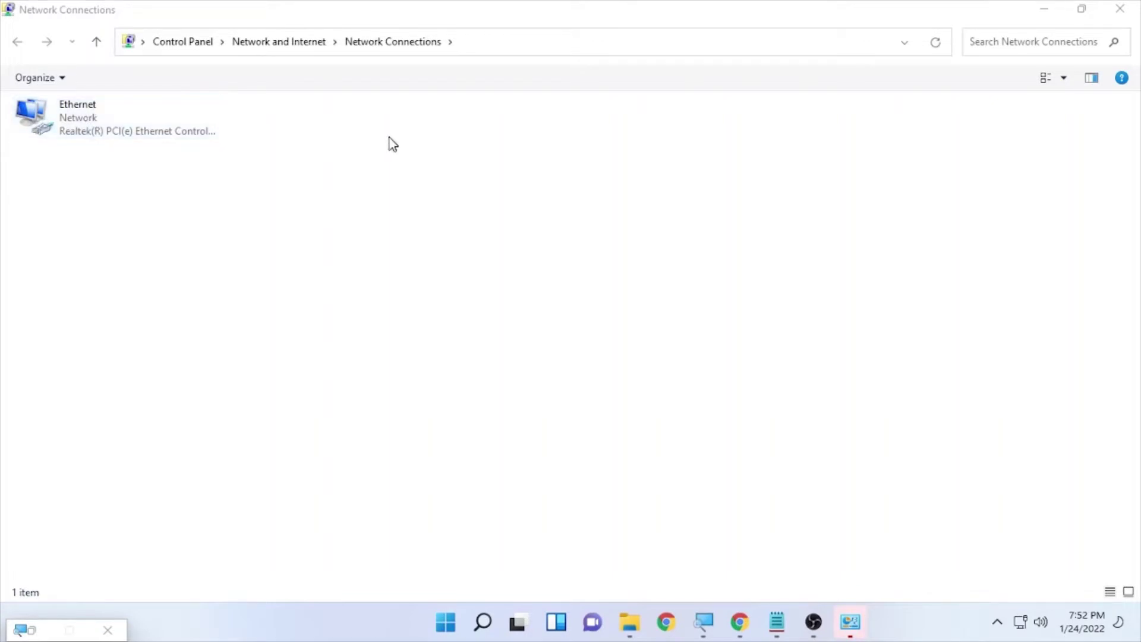
- Open the Ethernet connection's properties and bring up the settings of Internet Protocol Version 4 (TCP/IPv4)
{"action": "left_click", "coordinate": [102, 125]}
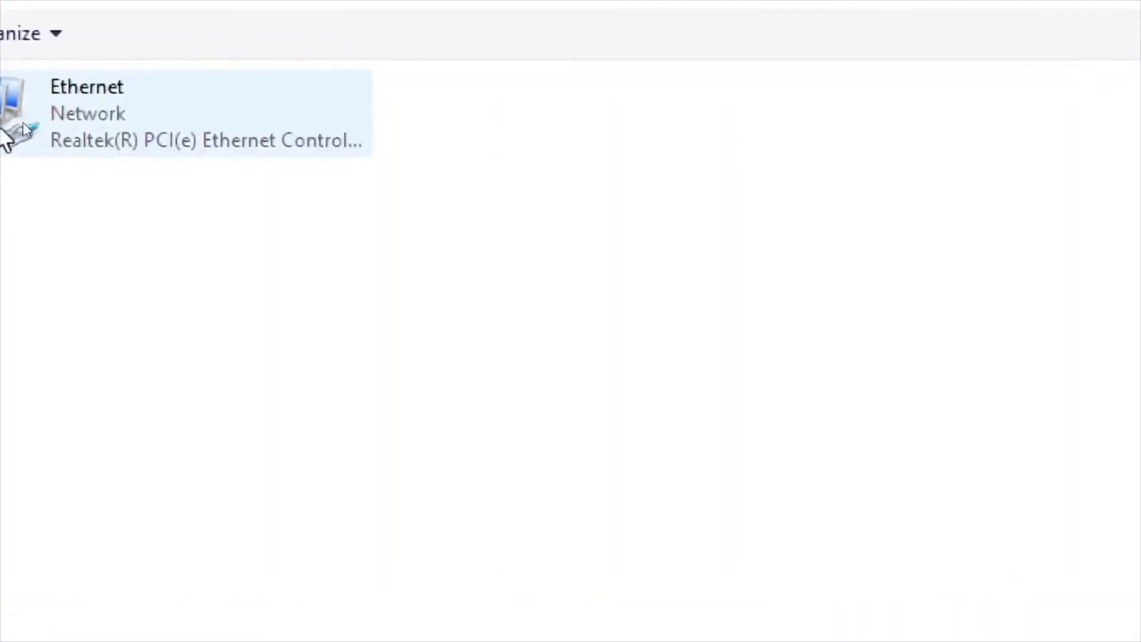
{"action": "right_click", "coordinate": [169, 115]}
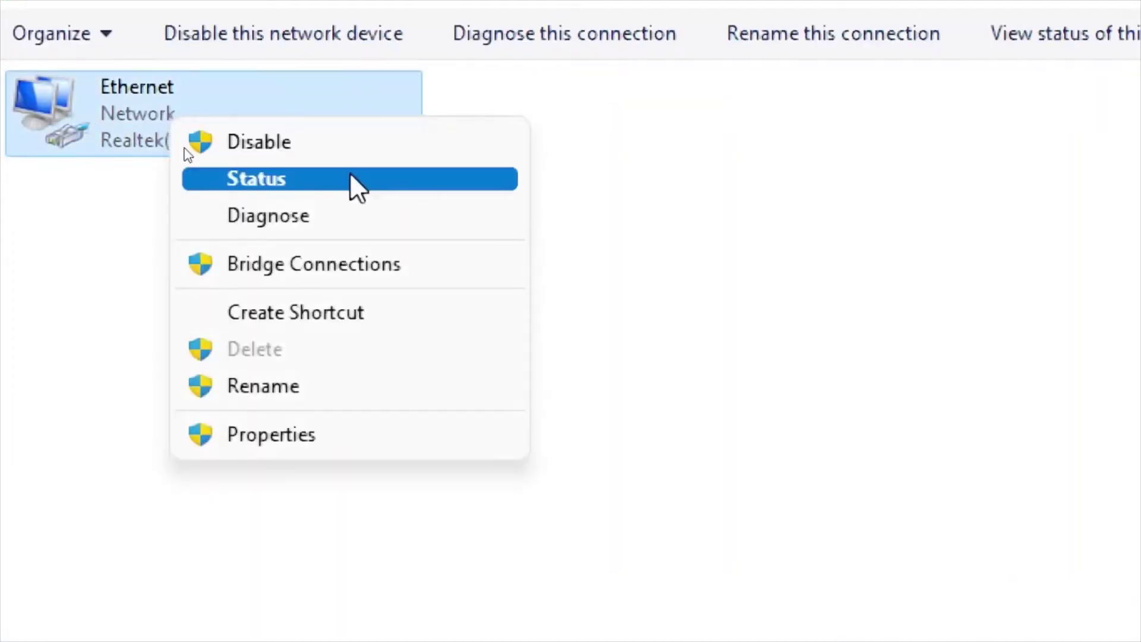
{"action": "left_click", "coordinate": [280, 439]}
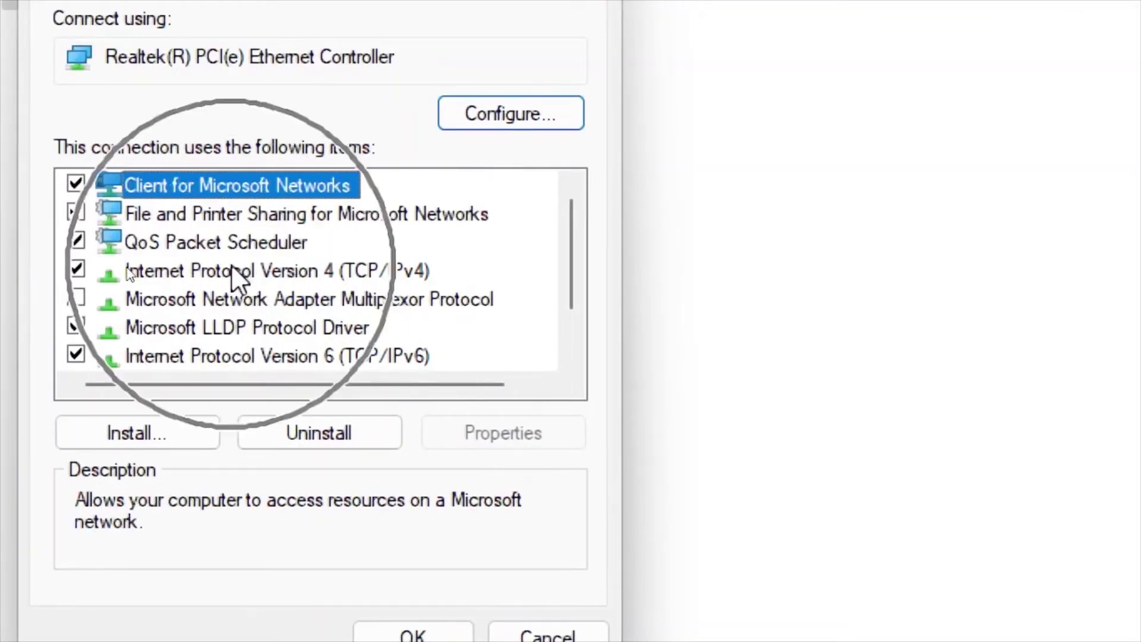
{"action": "left_click", "coordinate": [230, 265]}
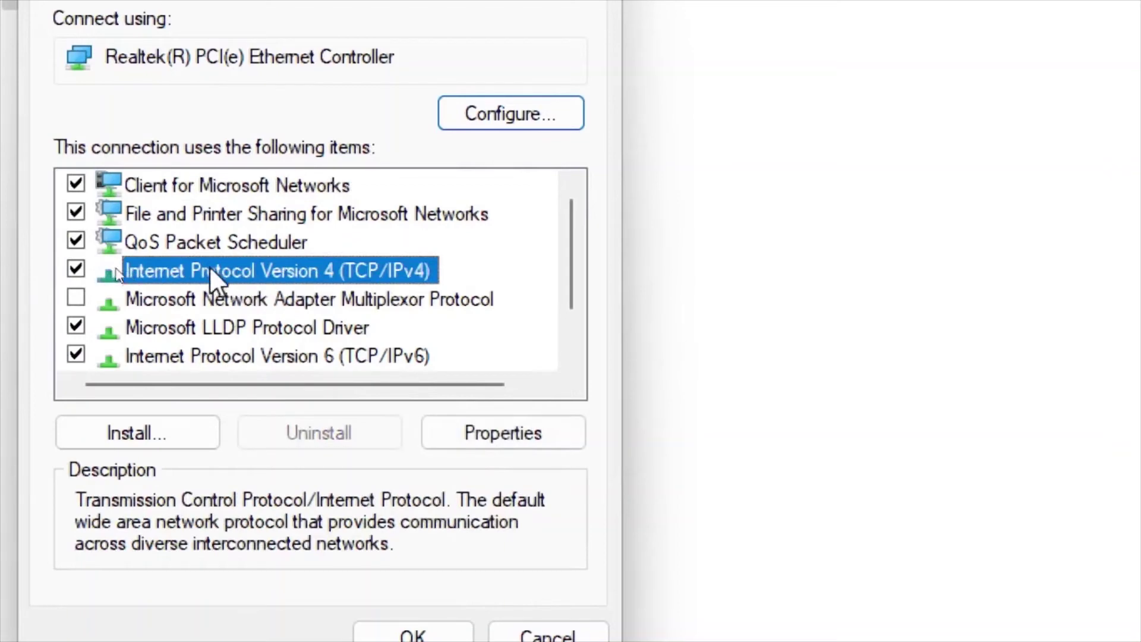
{"action": "left_click", "coordinate": [510, 433]}
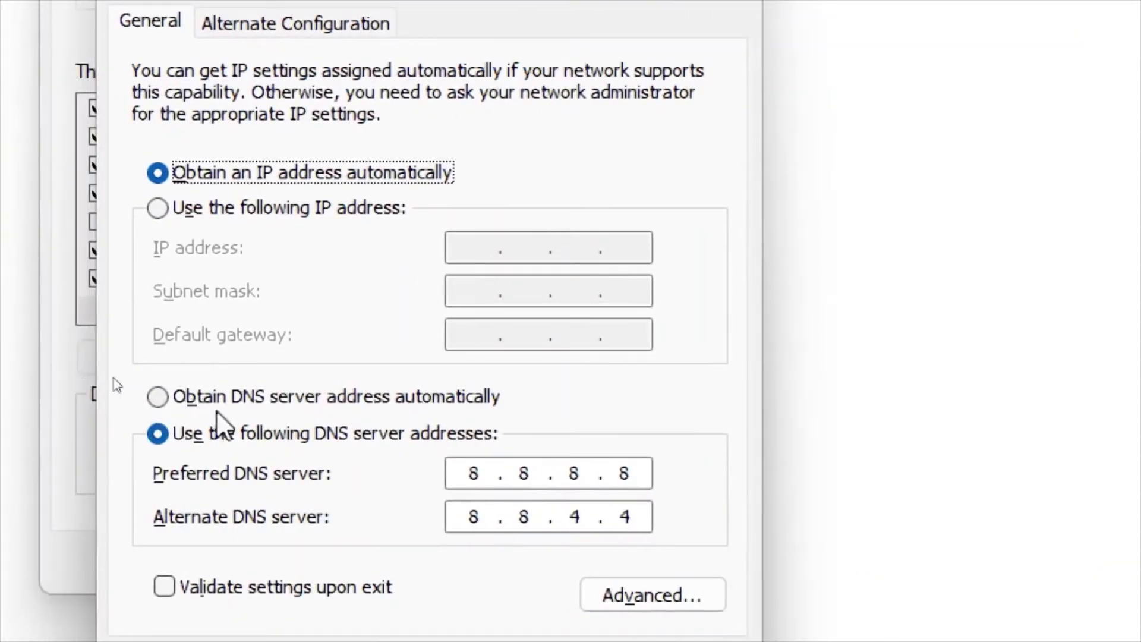
- Set the preferred DNS server to 8.8.8.8 and the alternate to 8.8.4.4, apply them, and close the Ethernet properties and Network Connections
{"action": "left_click", "coordinate": [151, 398]}
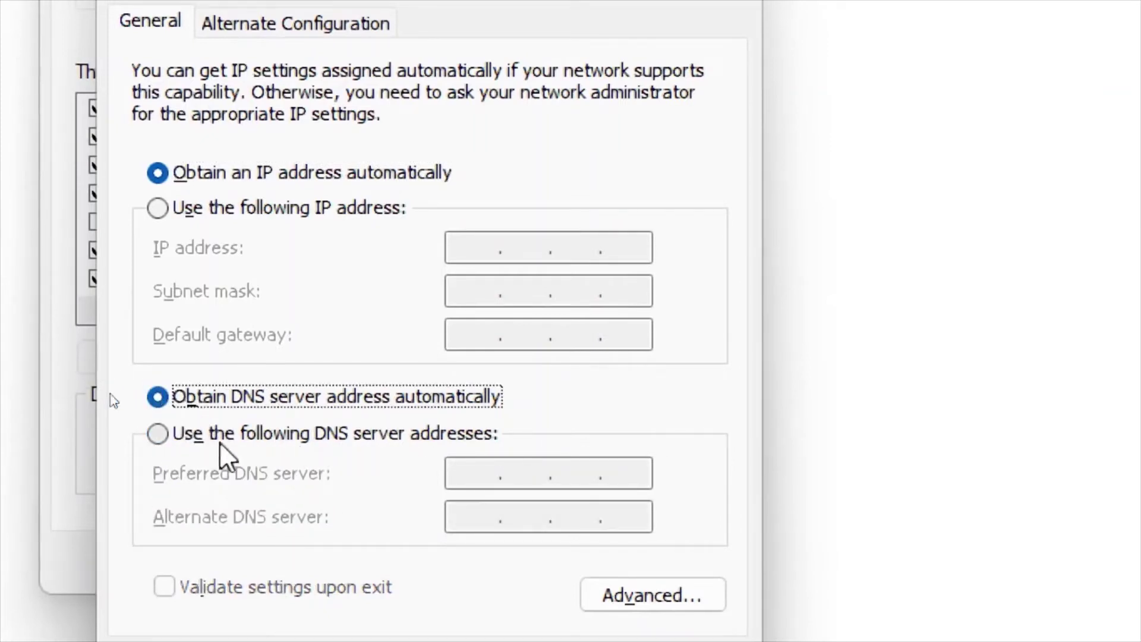
{"action": "left_click", "coordinate": [163, 436]}
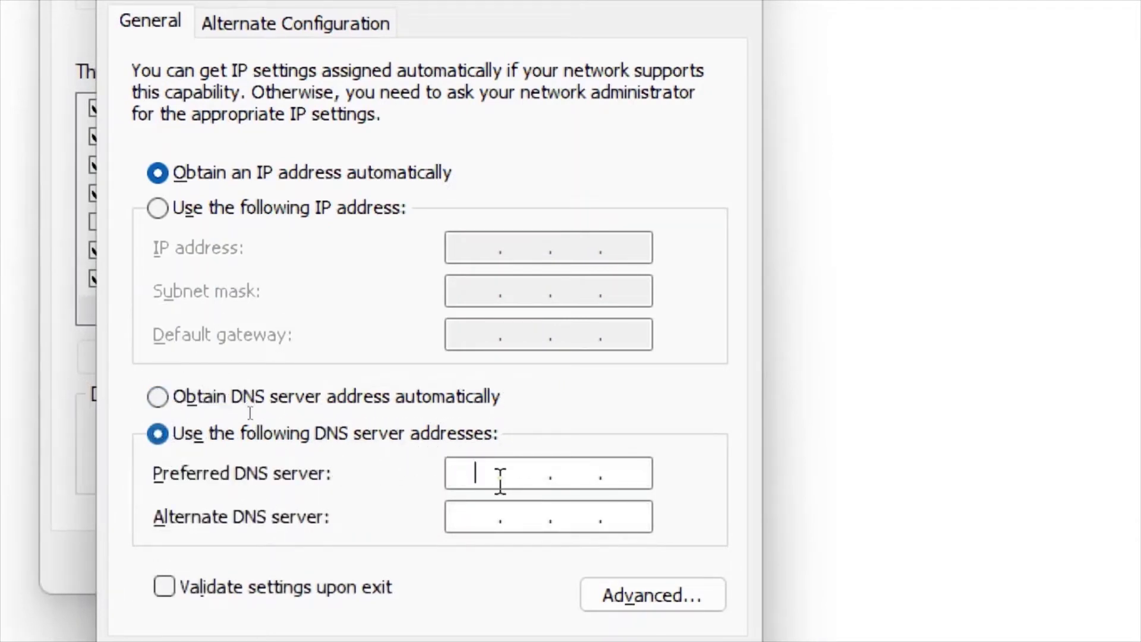
{"action": "type", "text": "8.8"}
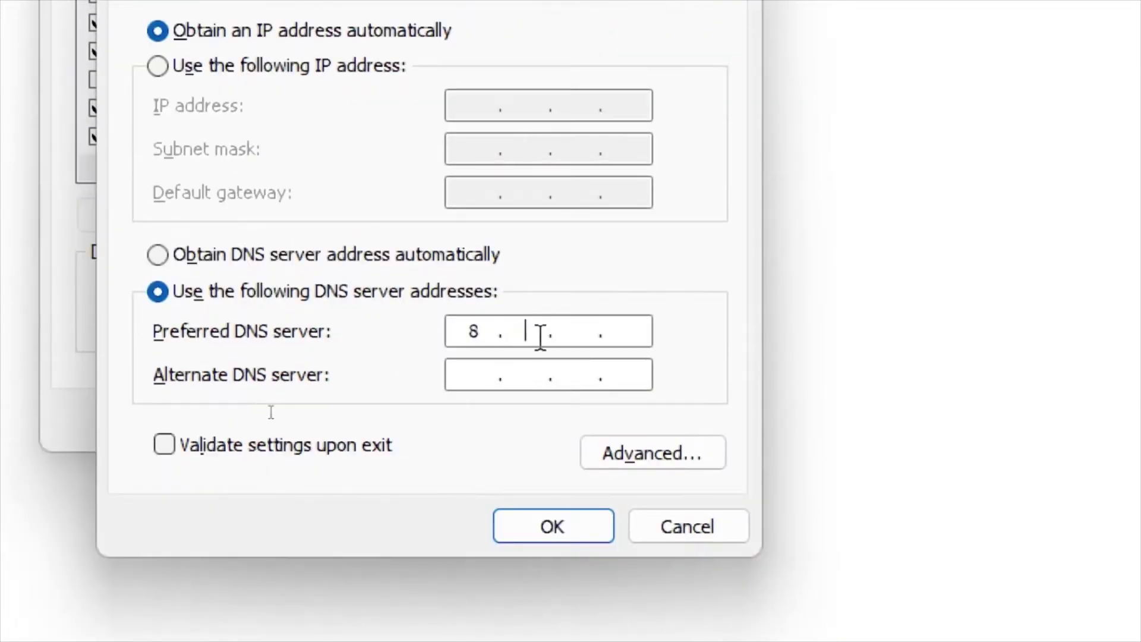
{"action": "type", "text": ".8.8"}
{"action": "left_click", "coordinate": [471, 375]}
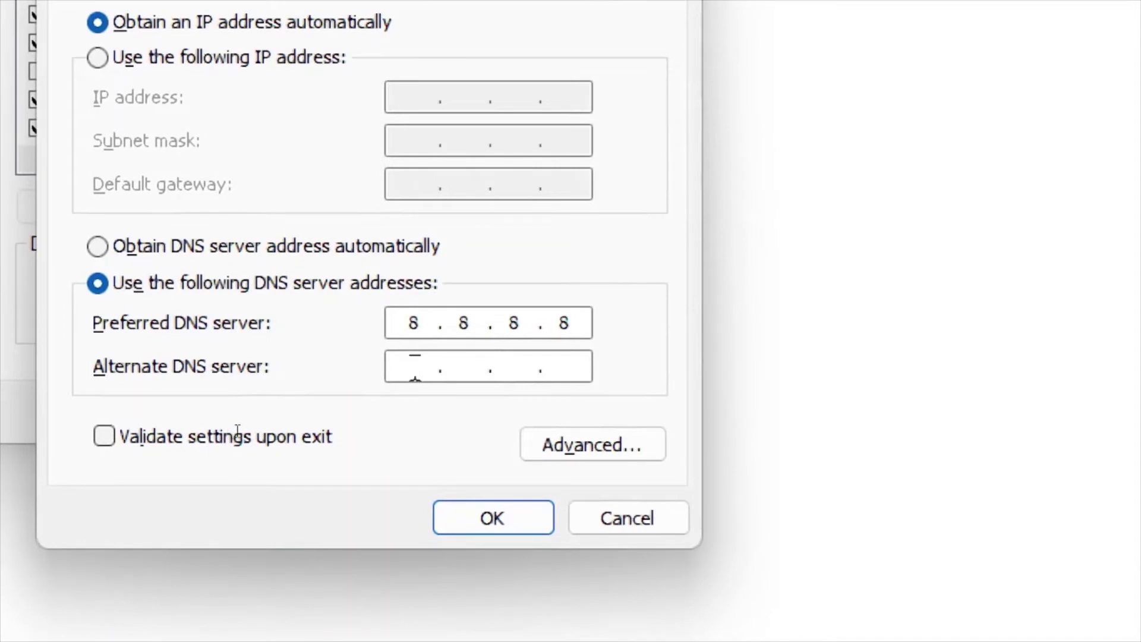
{"action": "type", "text": "8.8."}
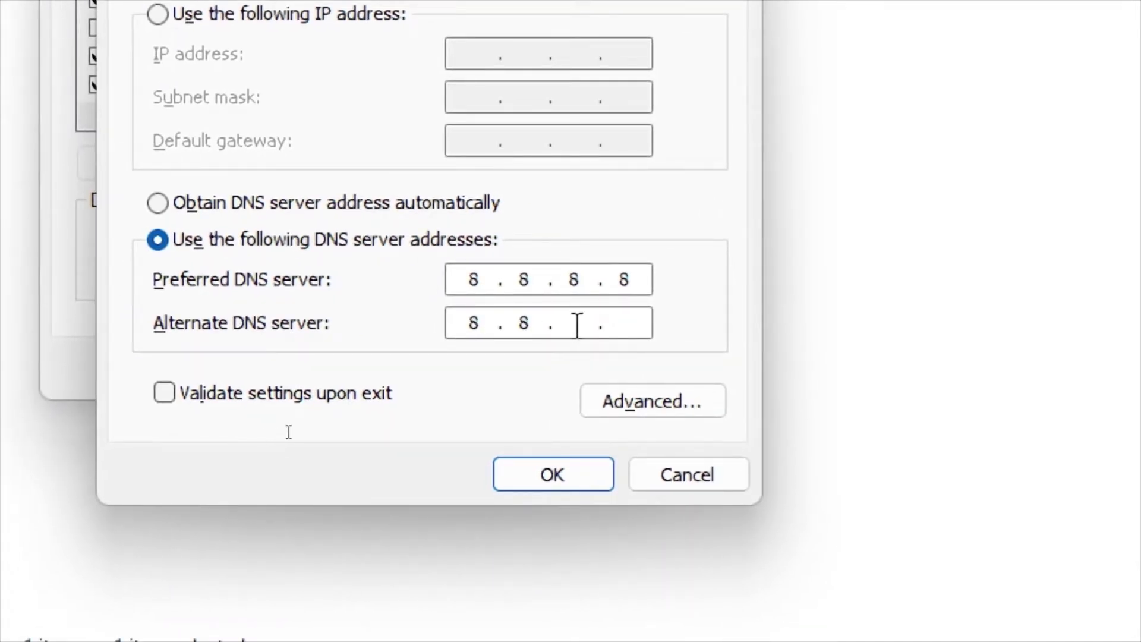
{"action": "type", "text": "4.4"}
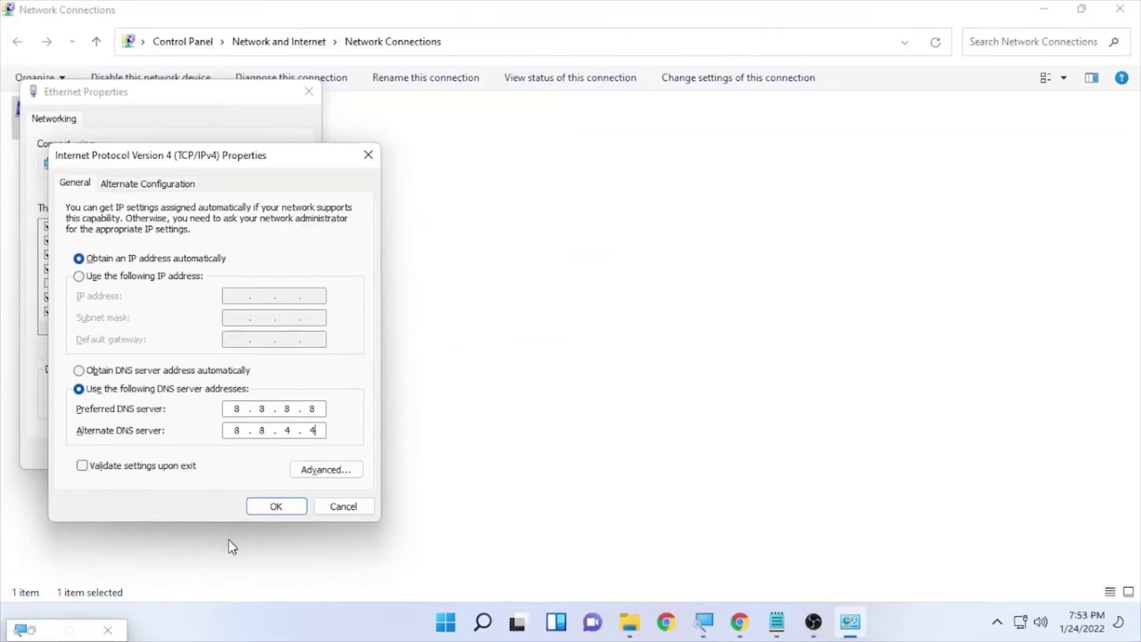
{"action": "left_click", "coordinate": [266, 509]}
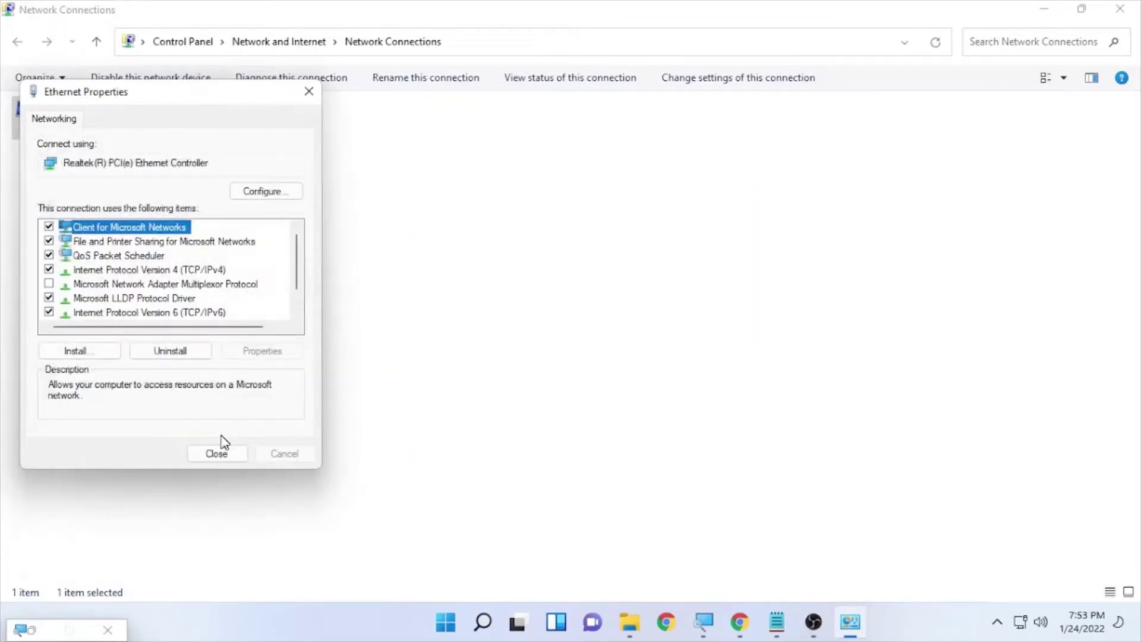
{"action": "left_click", "coordinate": [218, 454]}
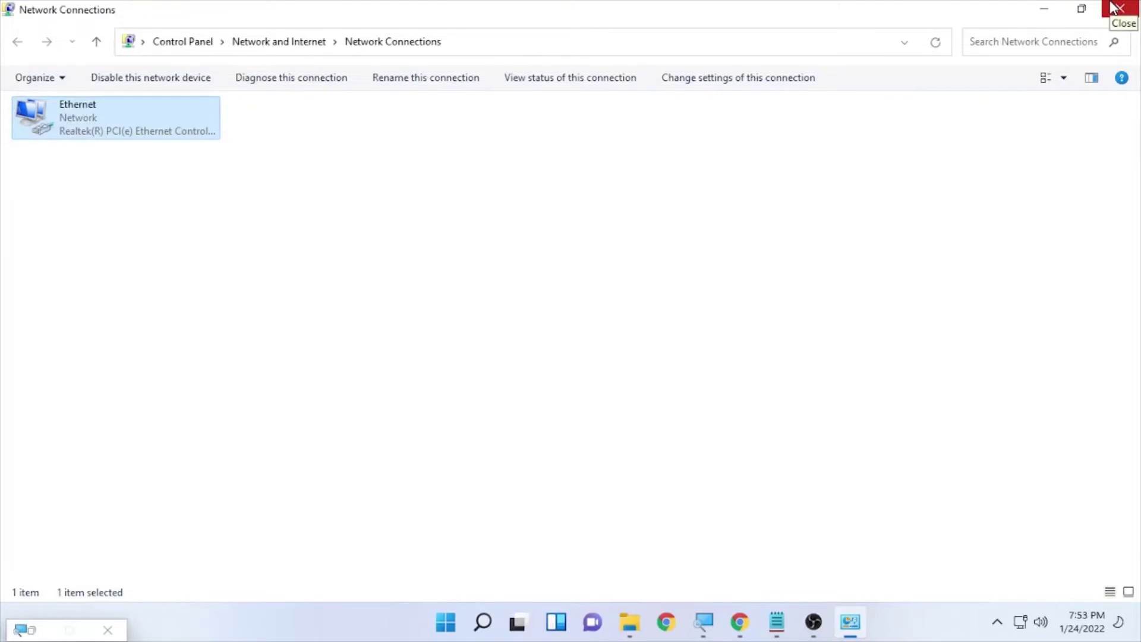
{"action": "left_click", "coordinate": [1114, 8]}
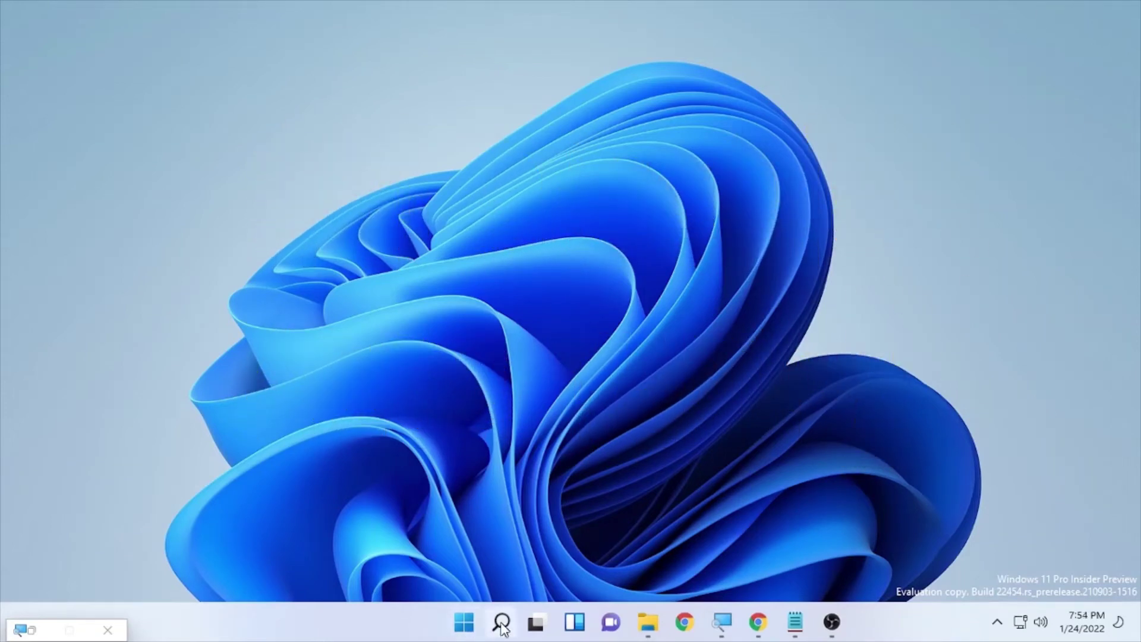
- Search Windows for "cmd" and run Command Prompt as administrator
{"action": "mouse_move", "coordinate": [502, 625]}
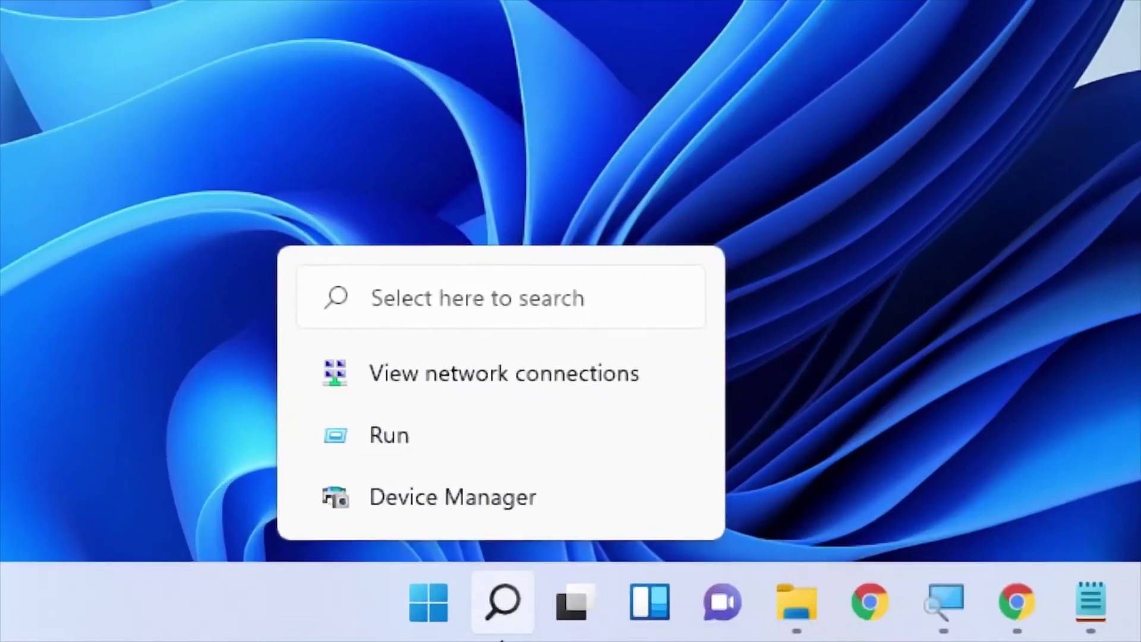
{"action": "left_click", "coordinate": [509, 599]}
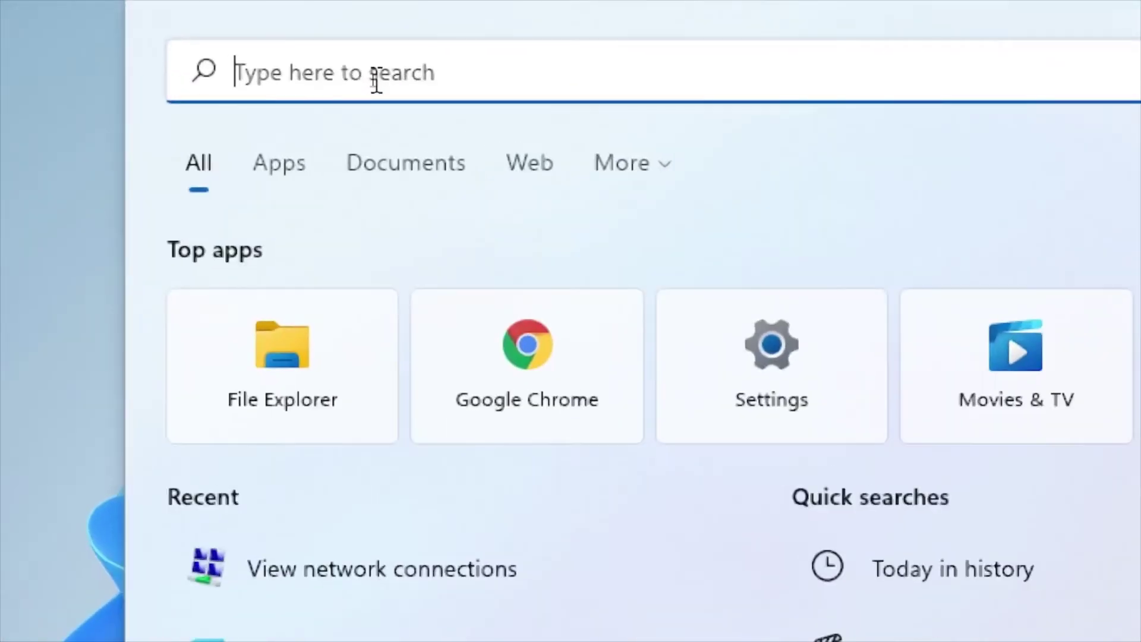
{"action": "type", "text": "cmd"}
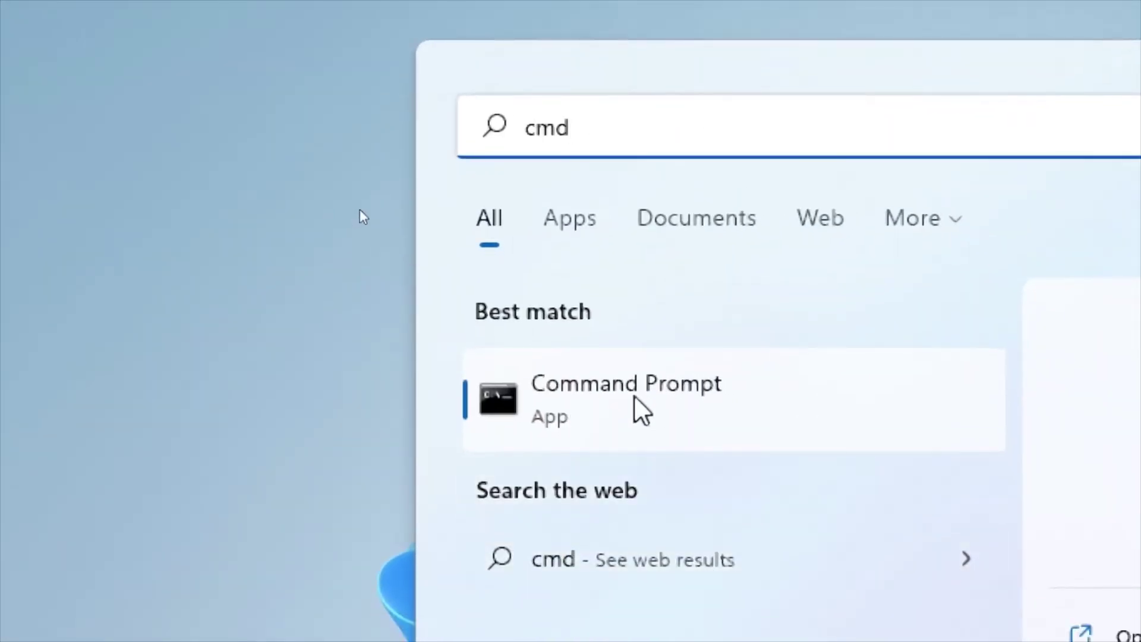
{"action": "left_click", "coordinate": [629, 420]}
{"action": "right_click", "coordinate": [629, 397]}
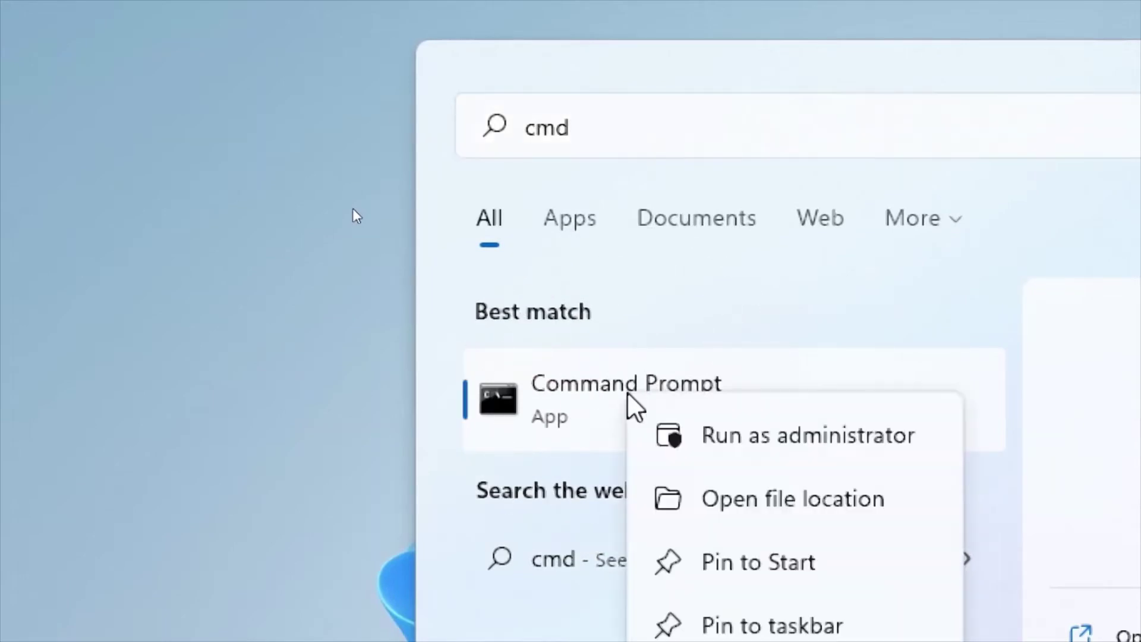
{"action": "left_click", "coordinate": [752, 455]}
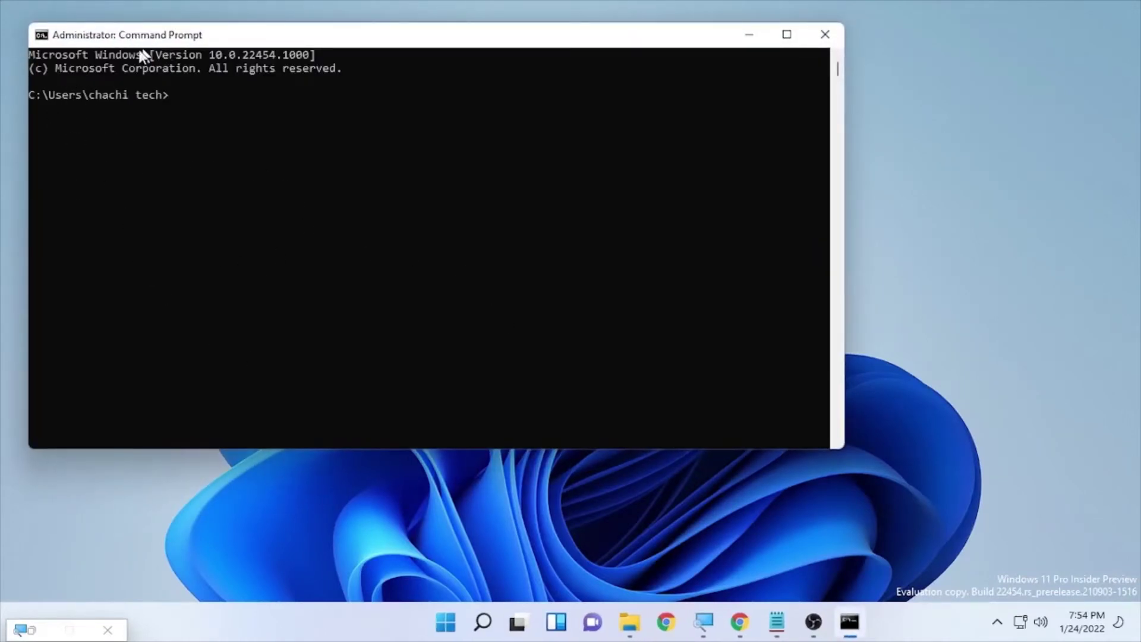
- Switch to the Notepad file of slow-internet commands and review the netsh commands for disabling and enabling the TCP autotuning level
{"action": "left_click", "coordinate": [777, 622]}
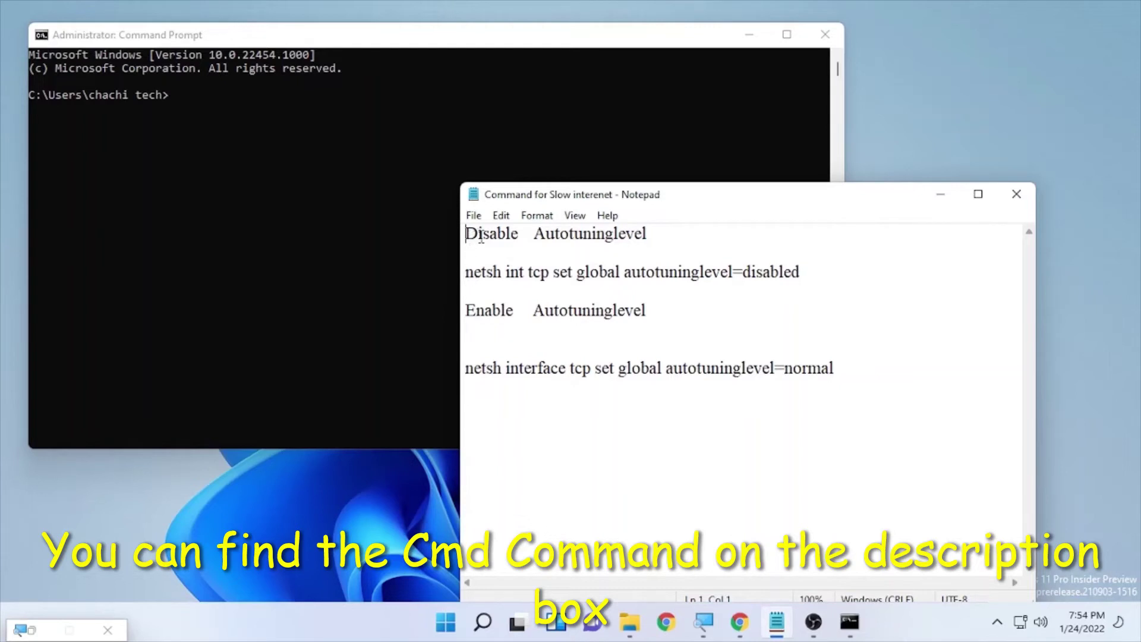
{"action": "left_click_drag", "start_coordinate": [468, 273], "coordinate": [795, 285]}
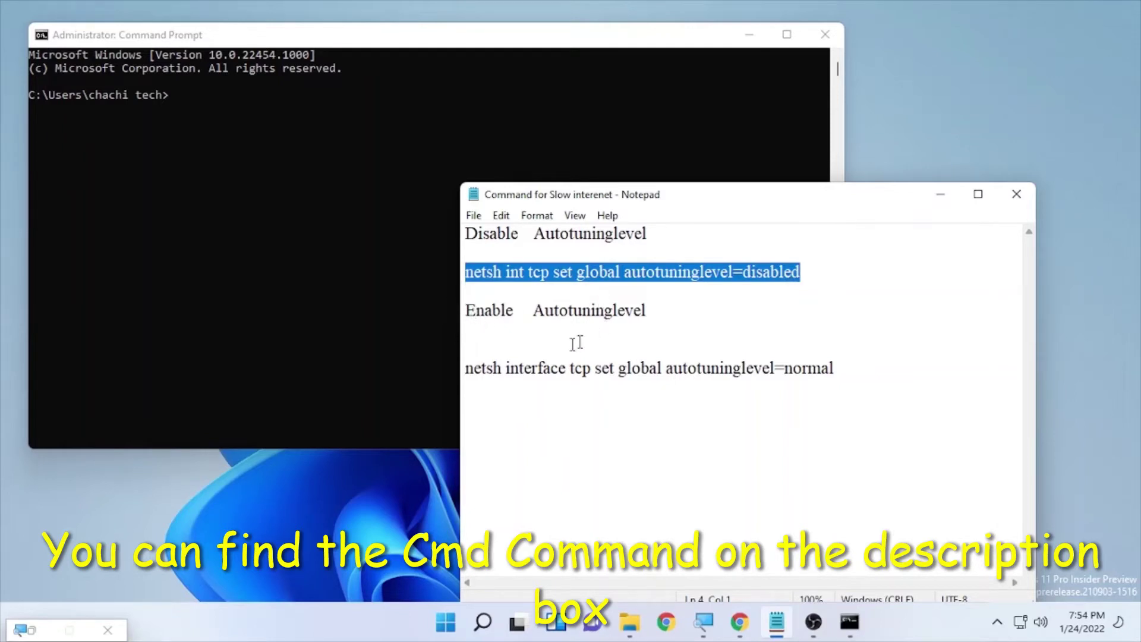
{"action": "left_click_drag", "start_coordinate": [467, 369], "coordinate": [834, 369]}
{"action": "left_click", "coordinate": [541, 290]}
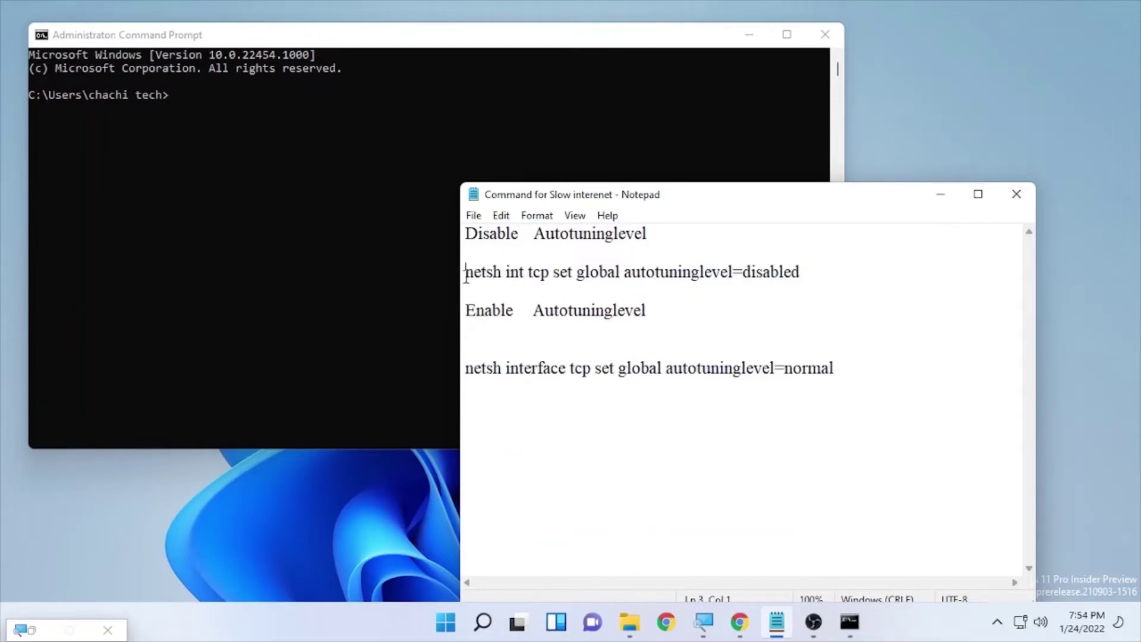
- Copy "netsh int tcp set global autotuninglevel=disabled" from Notepad, run it in the administrator Command Prompt, then close the prompt and minimize Notepad
{"action": "left_click_drag", "start_coordinate": [466, 273], "coordinate": [811, 280]}
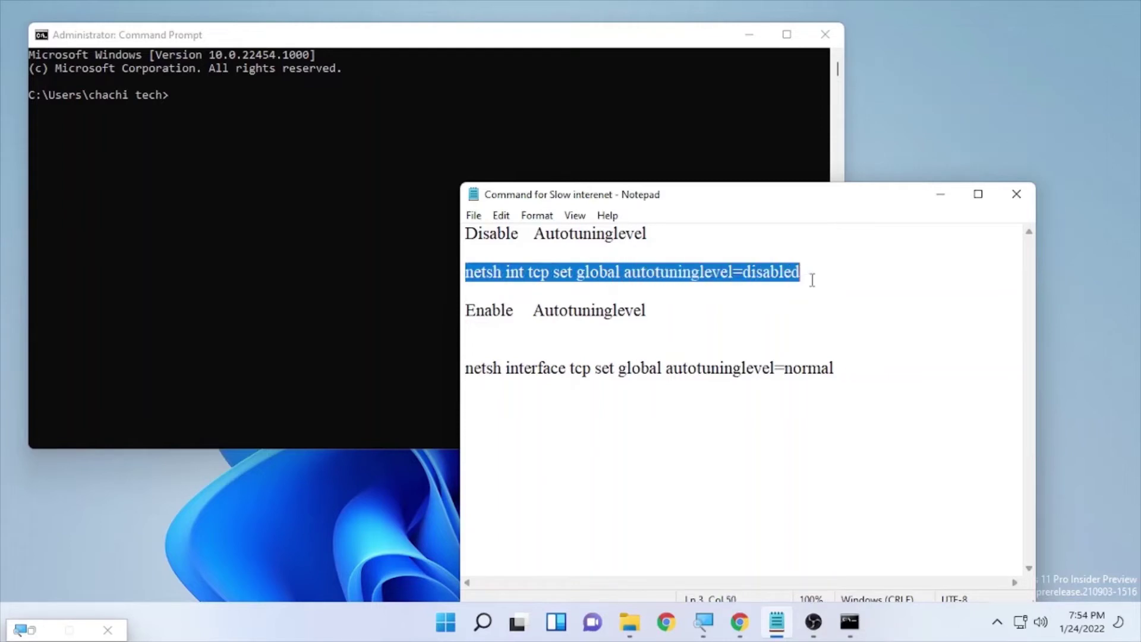
{"action": "right_click", "coordinate": [765, 273]}
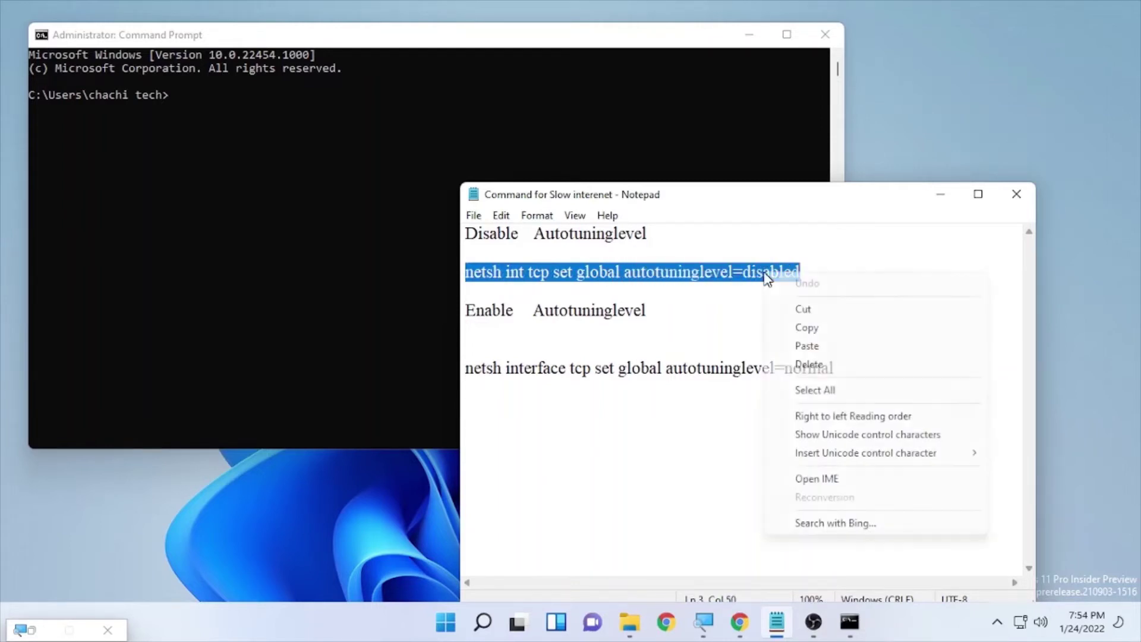
{"action": "left_click", "coordinate": [816, 328]}
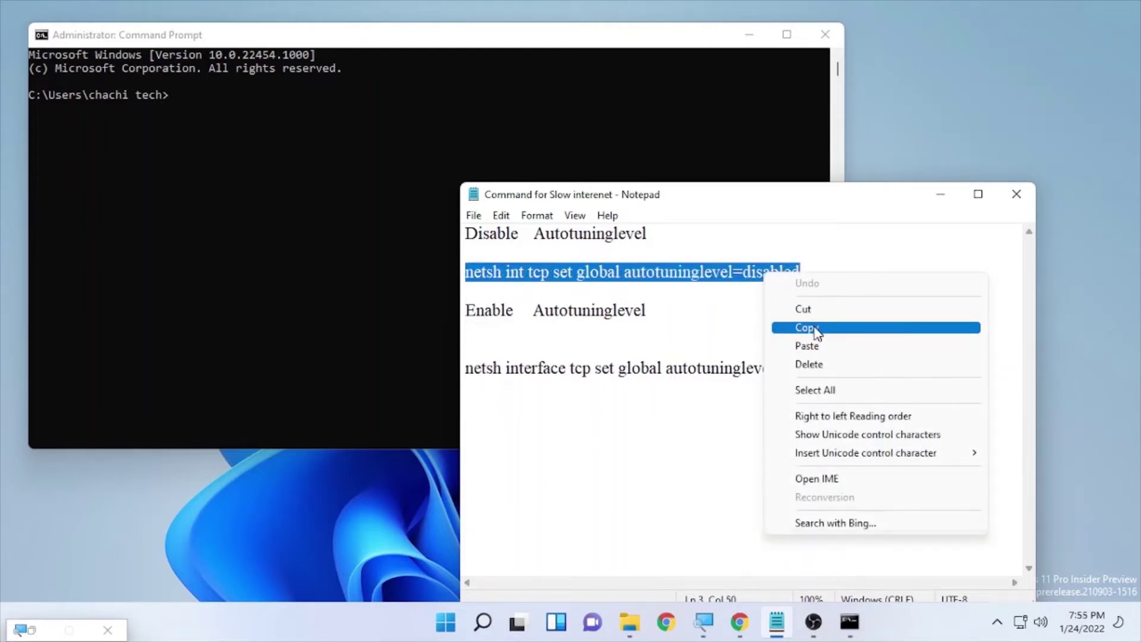
{"action": "left_click", "coordinate": [262, 146]}
{"action": "left_click", "coordinate": [203, 99]}
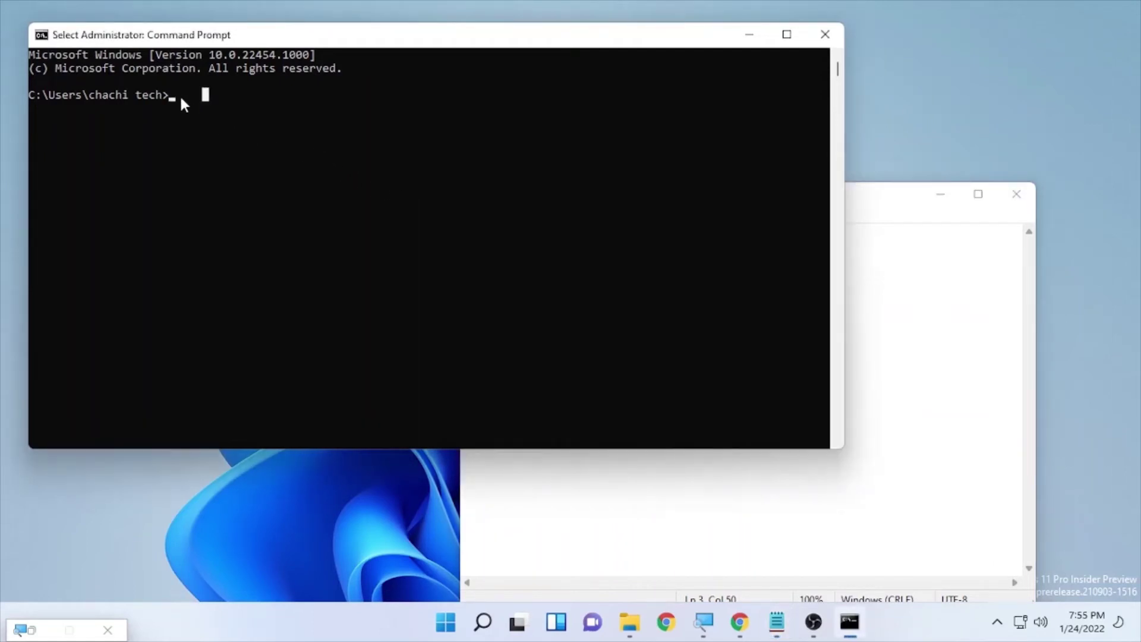
{"action": "key", "text": "ctrl+v"}
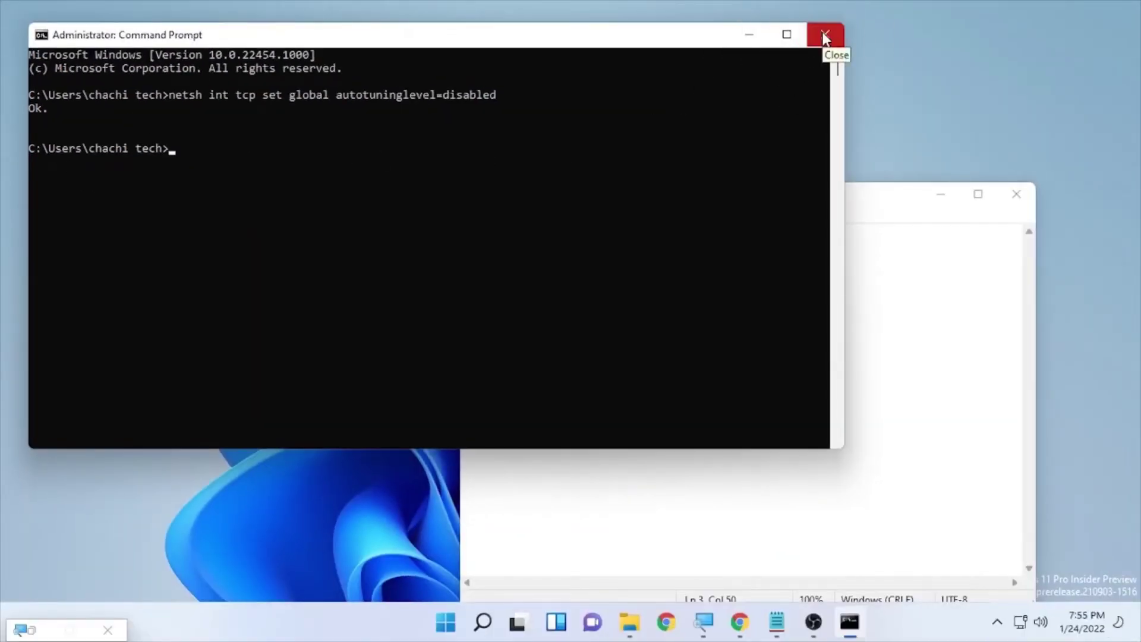
{"action": "left_click", "coordinate": [824, 35]}
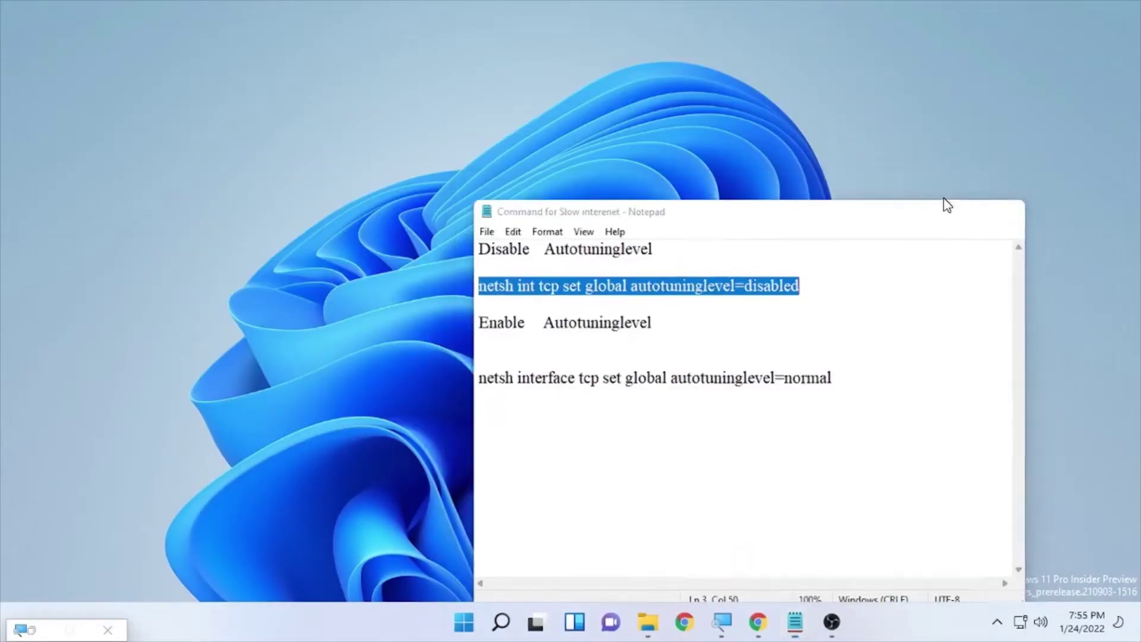
{"action": "left_click", "coordinate": [942, 199]}
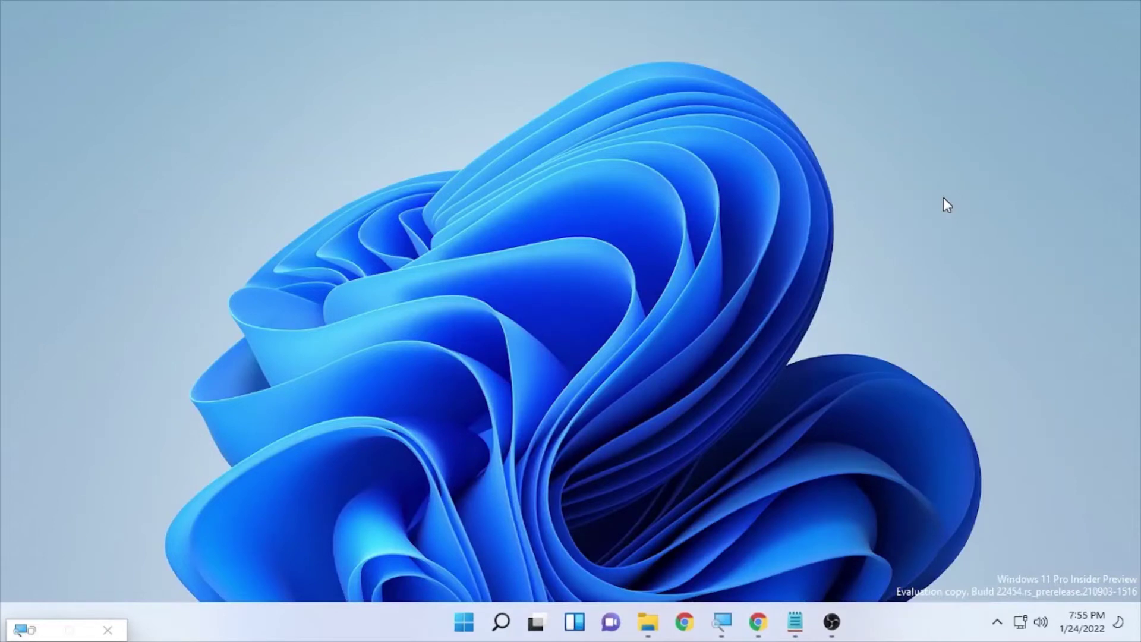
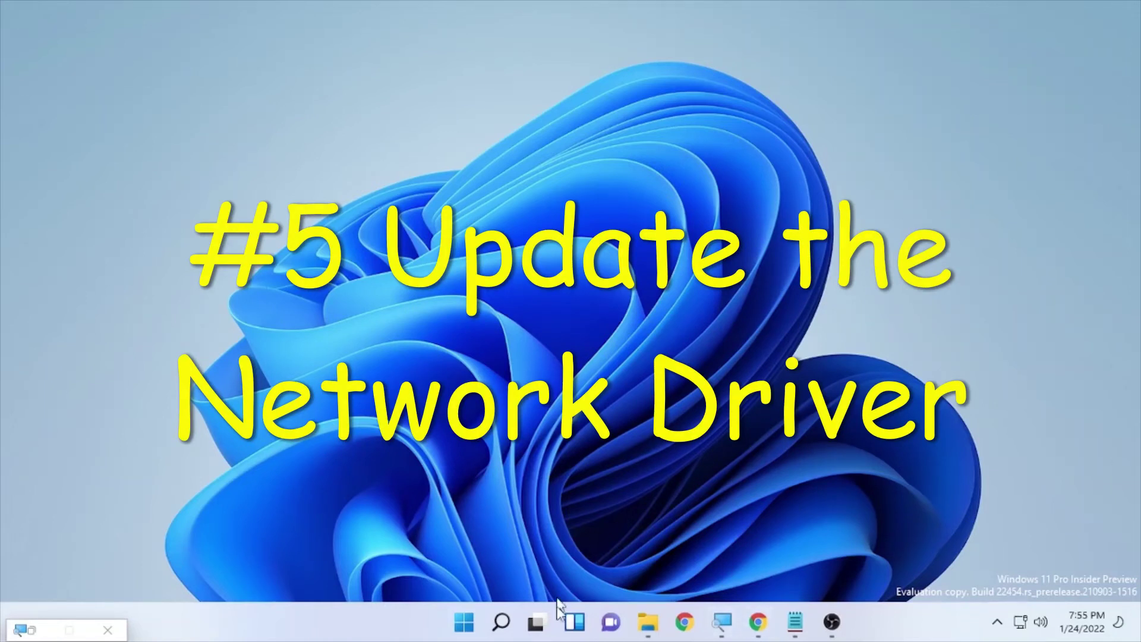
- Search Windows for "device manager" and open Device Manager
{"action": "mouse_move", "coordinate": [496, 631]}
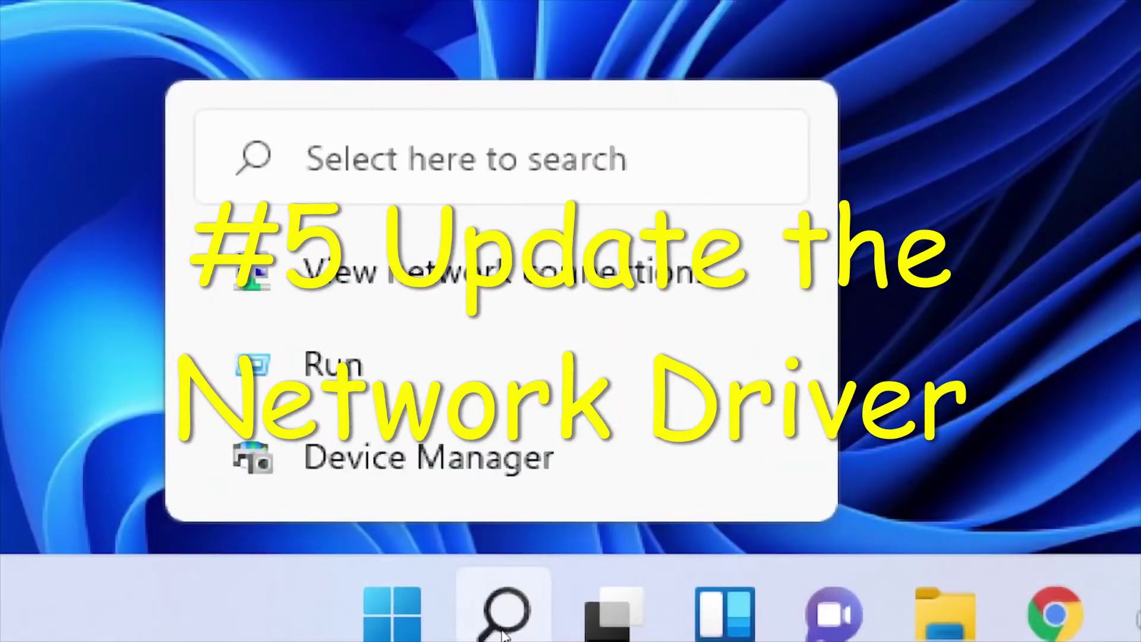
{"action": "left_click", "coordinate": [504, 629]}
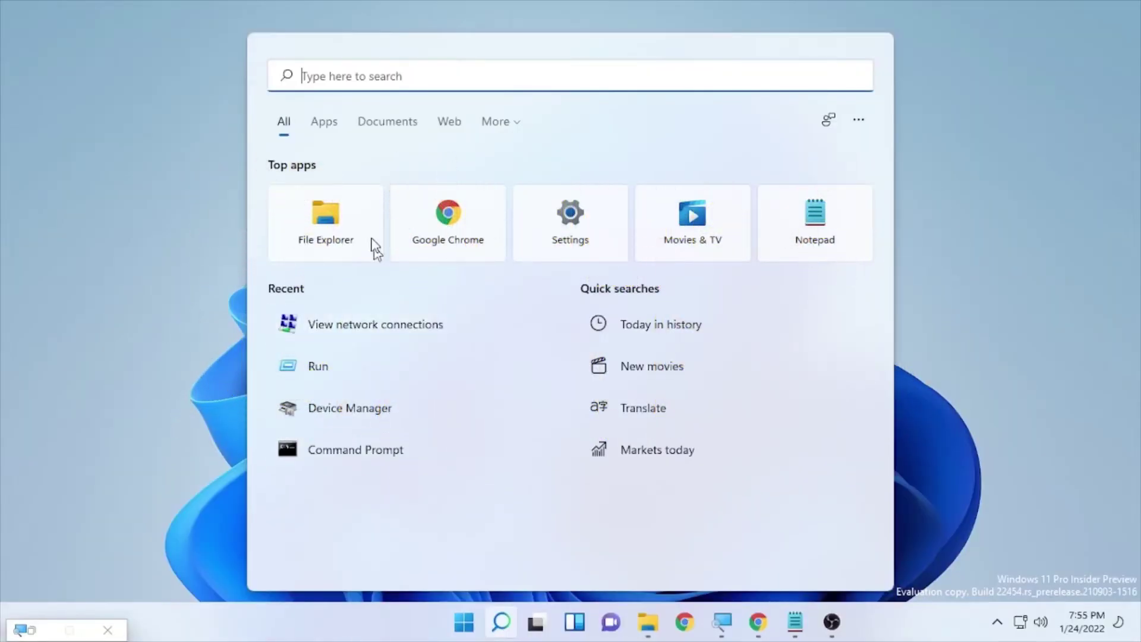
{"action": "type", "text": "de"}
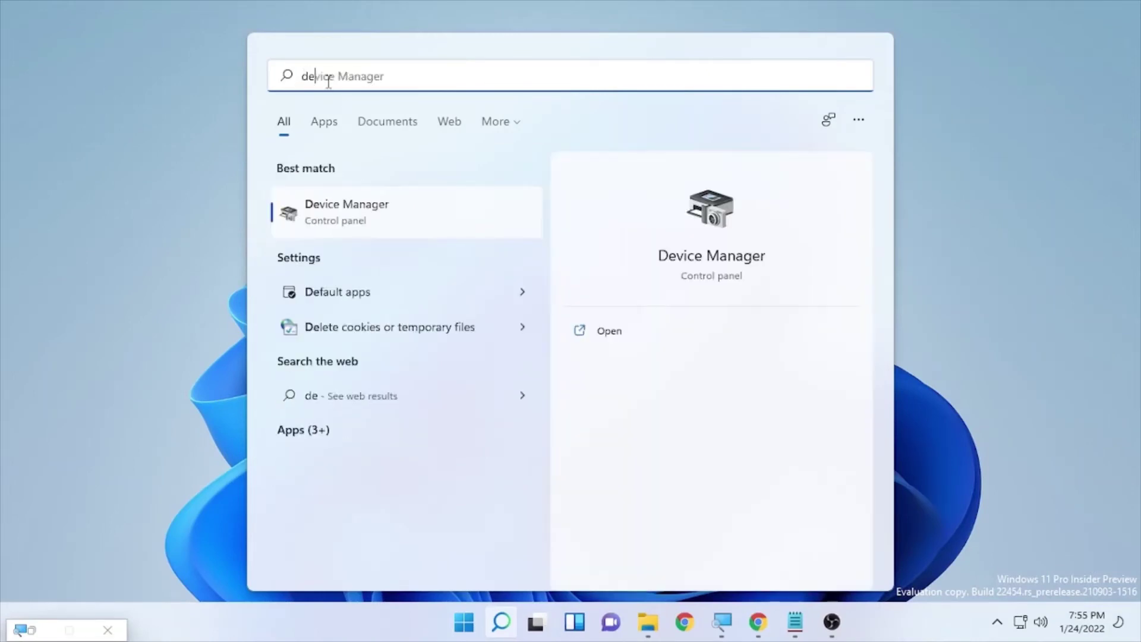
{"action": "type", "text": "vice"}
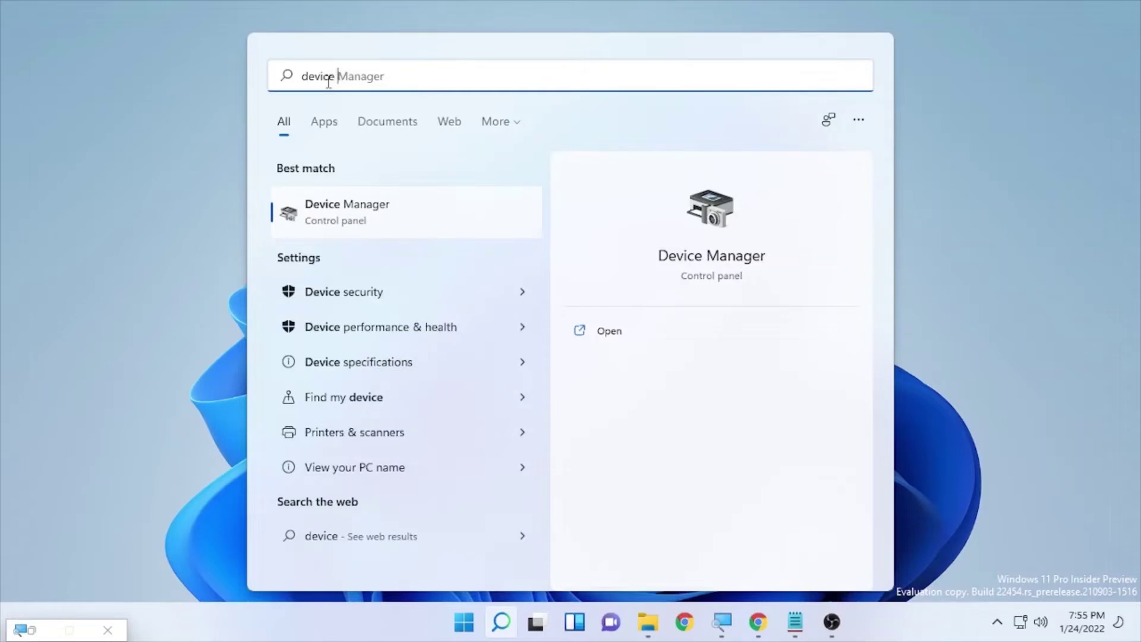
{"action": "type", "text": " manager"}
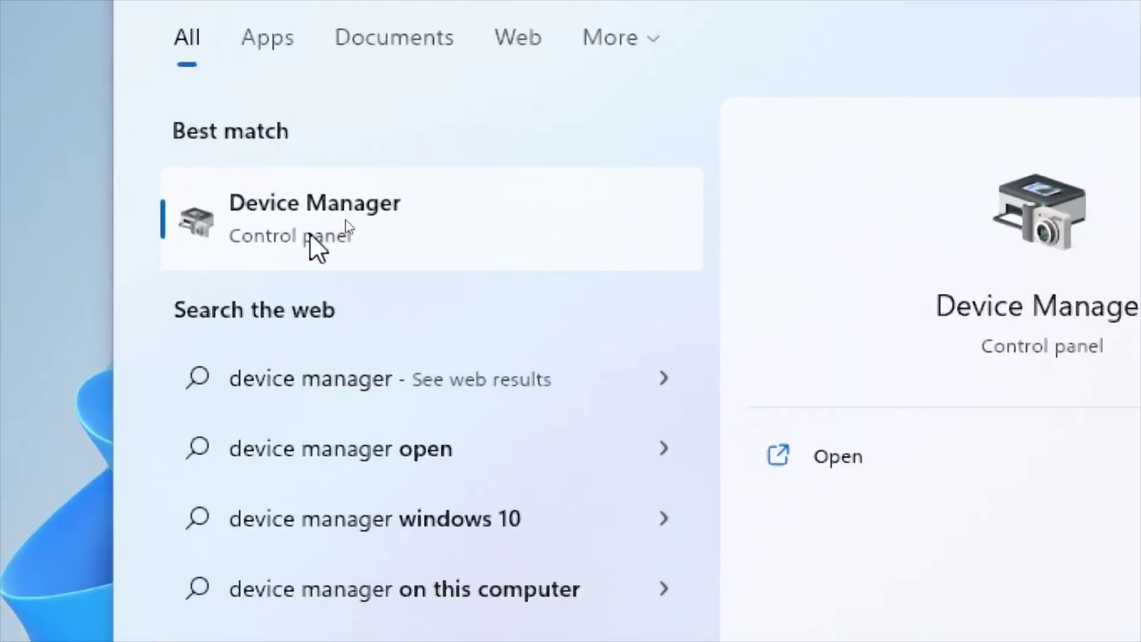
{"action": "left_click", "coordinate": [311, 236]}
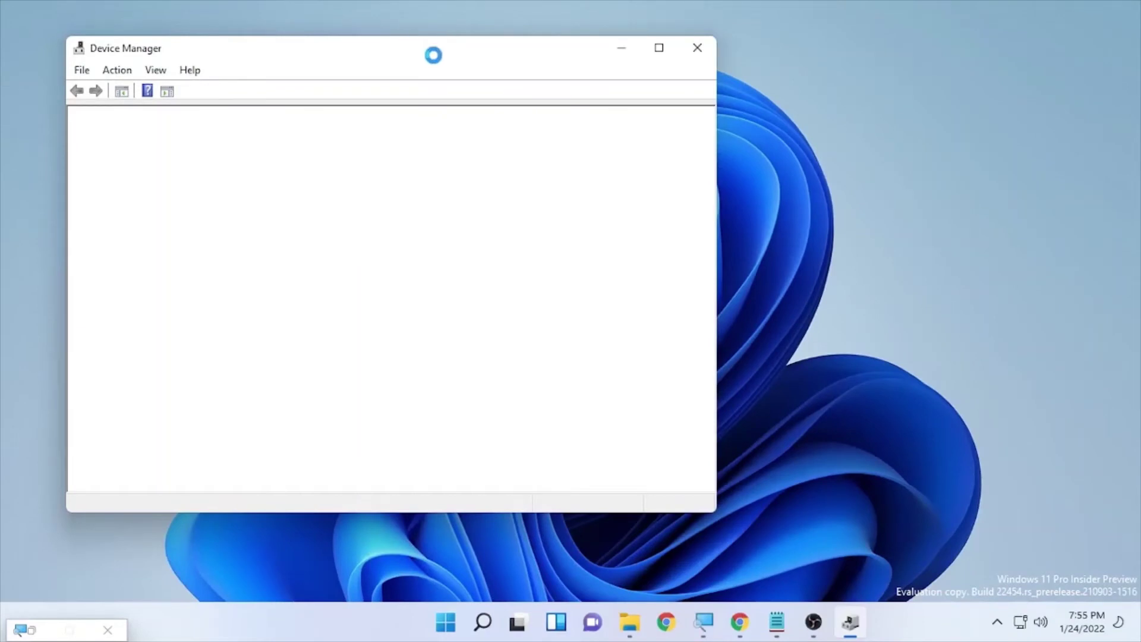
- Expand Network adapters in Device Manager and select the Realtek(R) PCI(e) Ethernet Controller
{"action": "left_click_drag", "start_coordinate": [498, 52], "coordinate": [619, 49]}
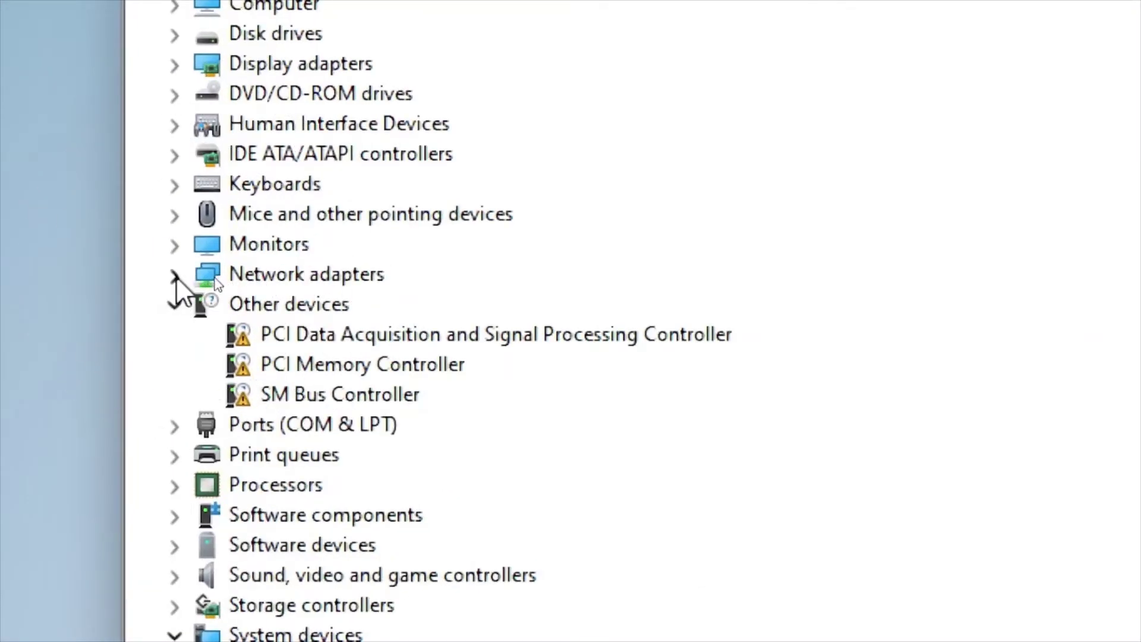
{"action": "left_click", "coordinate": [174, 275]}
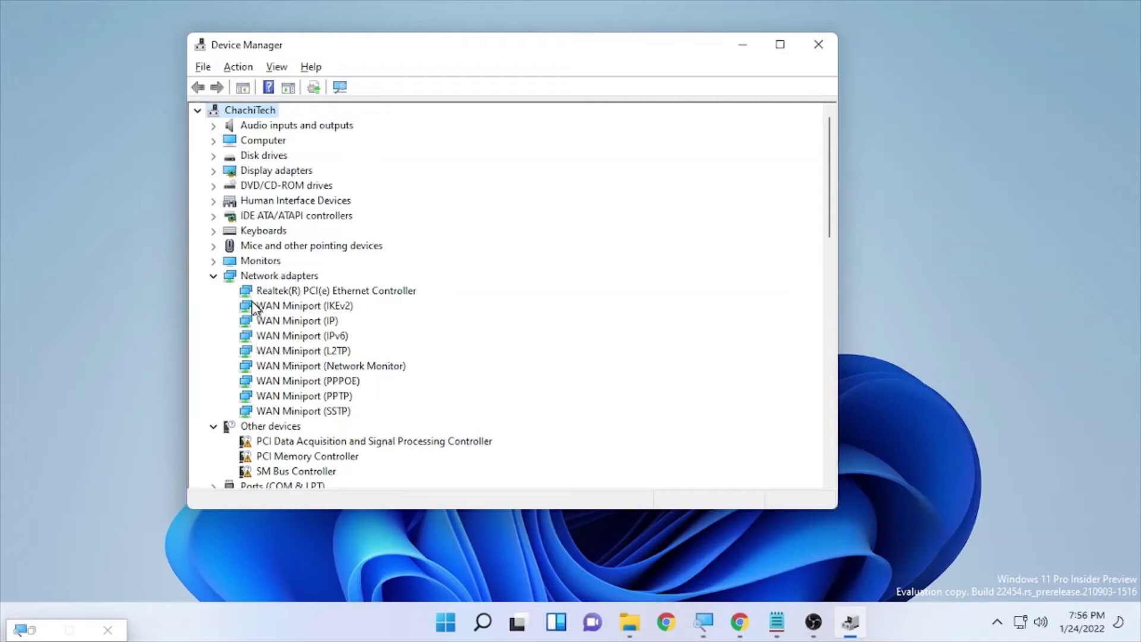
{"action": "left_click", "coordinate": [302, 294]}
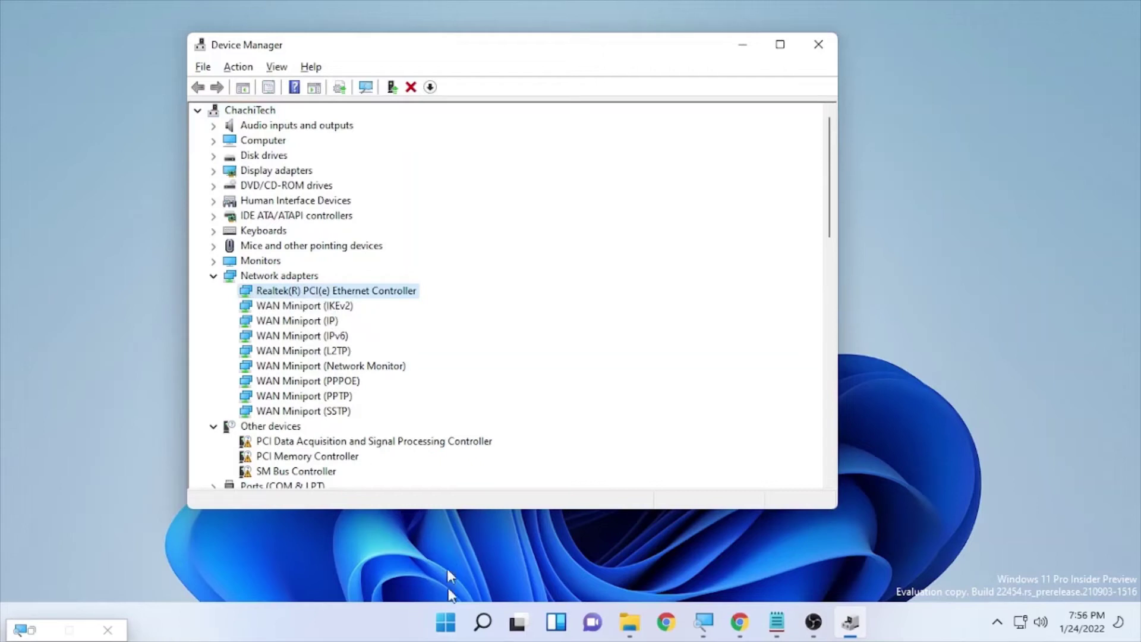
- Search Windows for "view network connections" and open the Network Connections window
{"action": "left_click", "coordinate": [478, 625]}
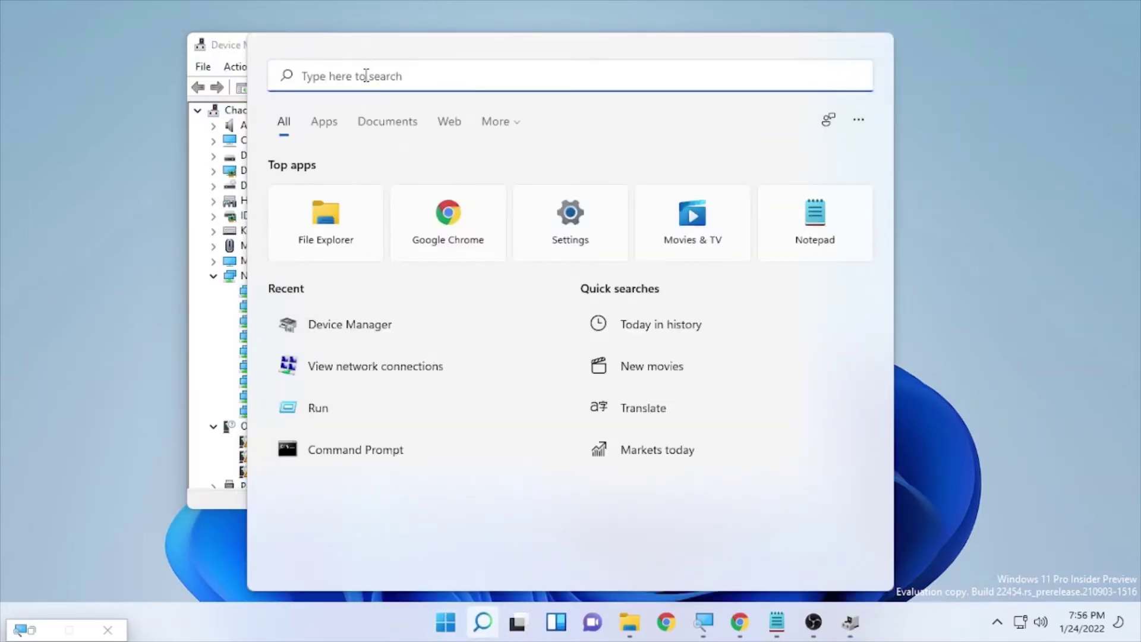
{"action": "type", "text": "view nwt"}
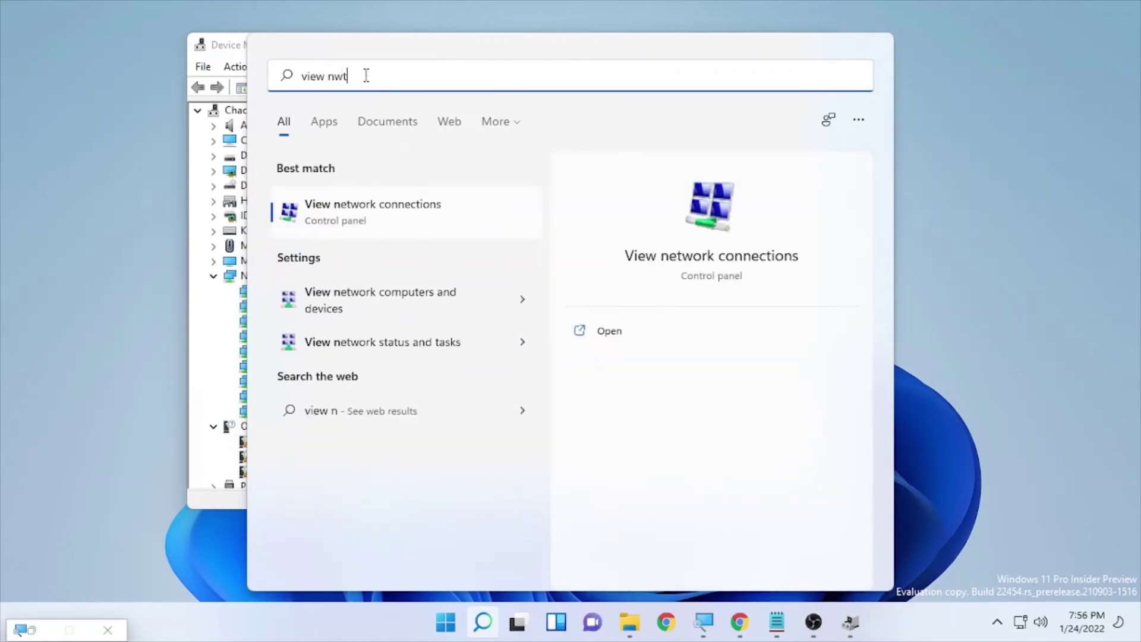
{"action": "key", "text": "BackSpace"}
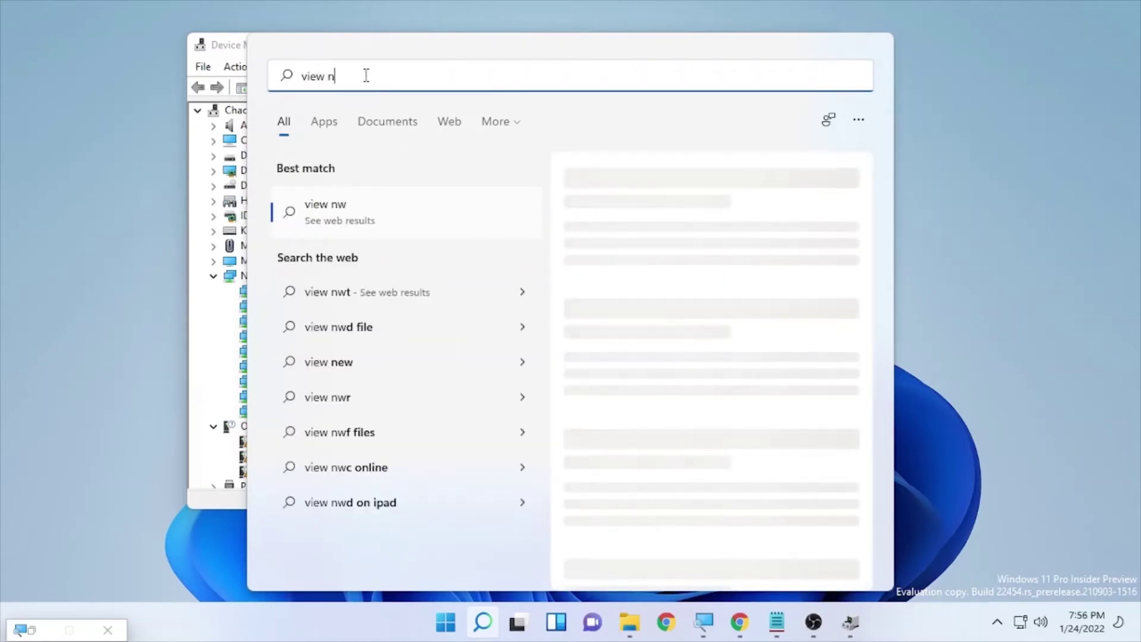
{"action": "type", "text": "etwork conne"}
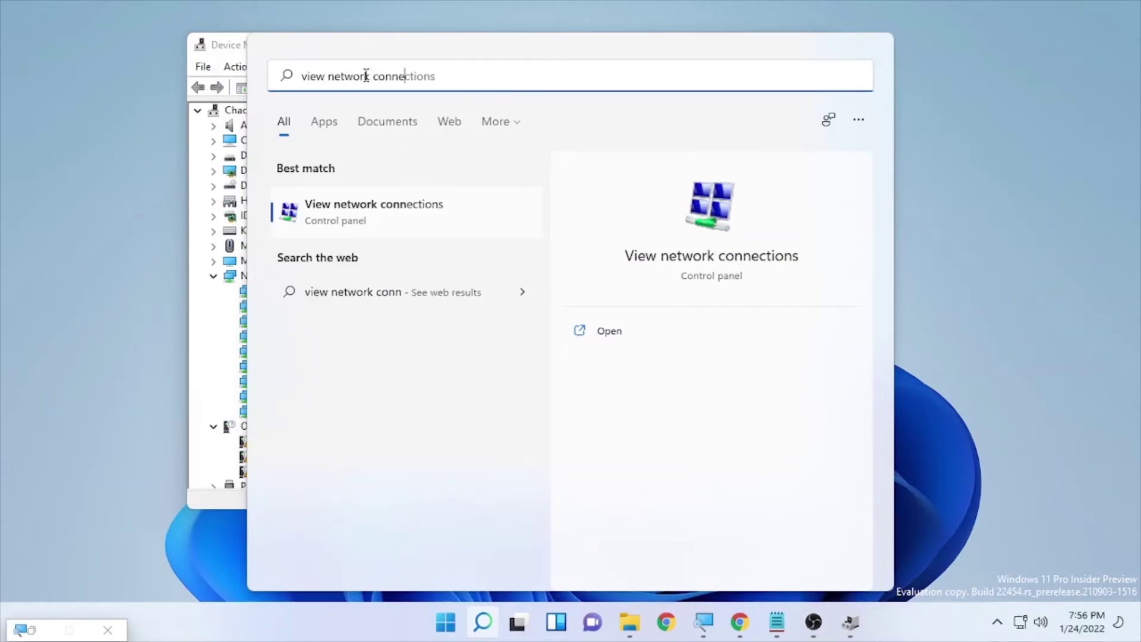
{"action": "type", "text": "ction"}
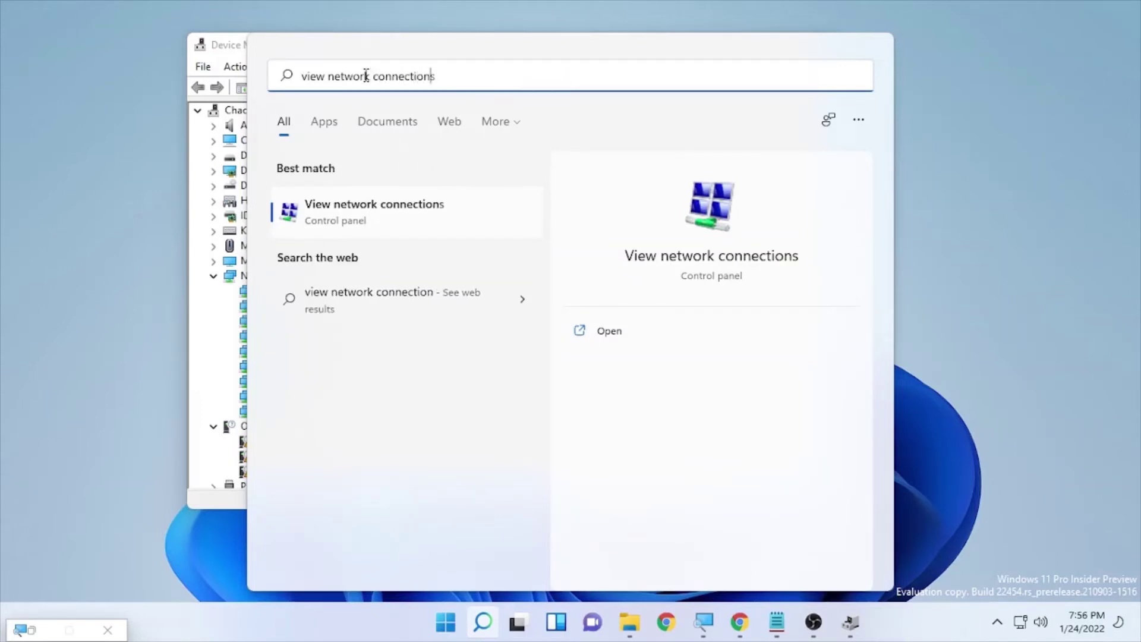
{"action": "type", "text": "s"}
{"action": "left_click", "coordinate": [361, 217]}
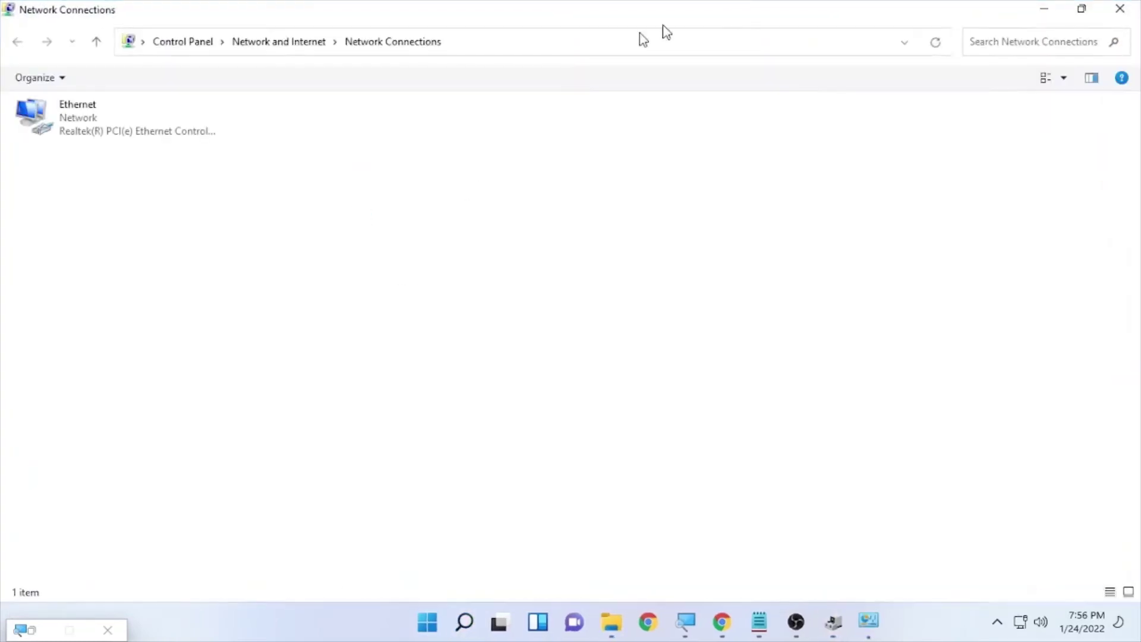
- Place Network Connections beside Device Manager, compare the Ethernet connection's adapter name with the listed network adapters, and minimize Network Connections
{"action": "left_click", "coordinate": [1081, 9]}
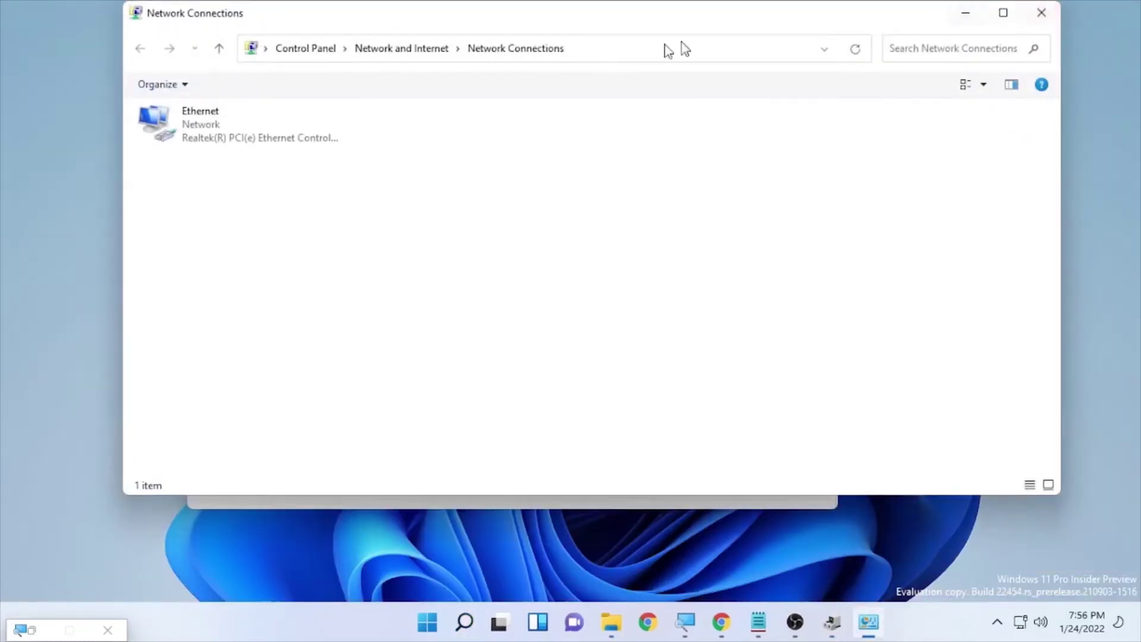
{"action": "left_click_drag", "start_coordinate": [587, 22], "coordinate": [884, 325]}
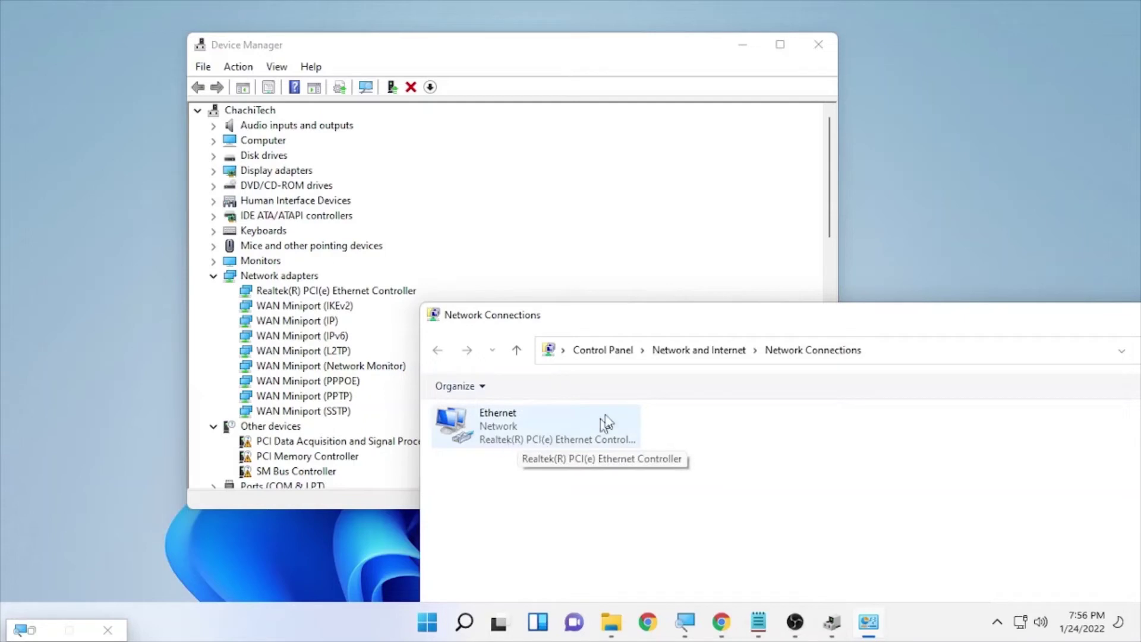
{"action": "double_click", "coordinate": [1031, 316]}
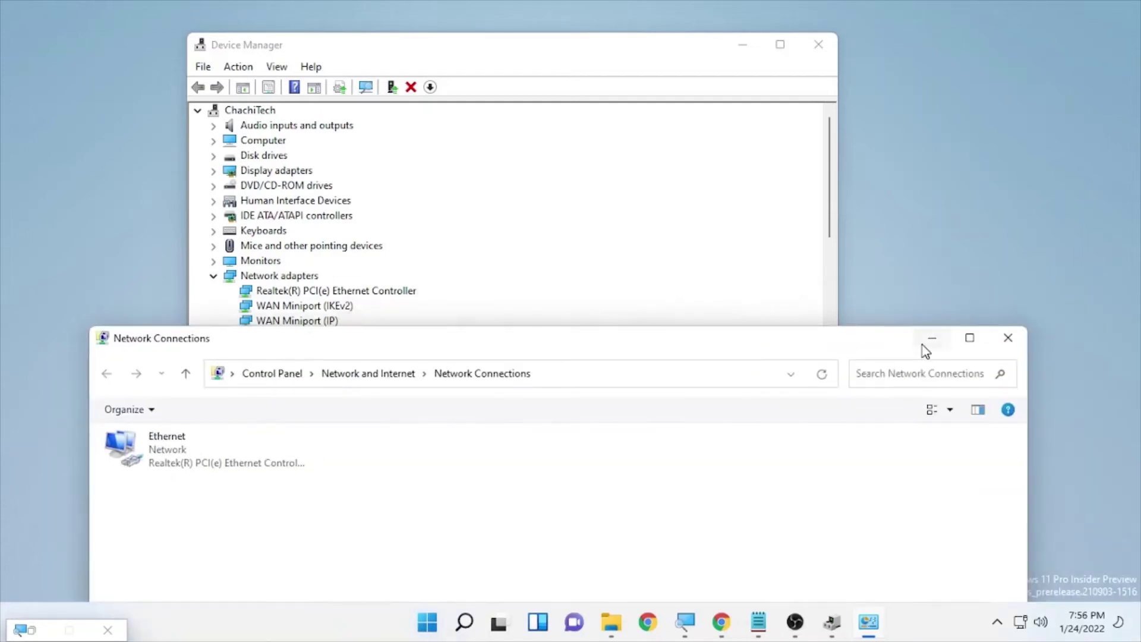
{"action": "left_click", "coordinate": [931, 338]}
- Update the Realtek(R) PCI(e) Ethernet Controller driver using the automatic driver search, then close the update wizard and Device Manager
{"action": "right_click", "coordinate": [341, 292]}
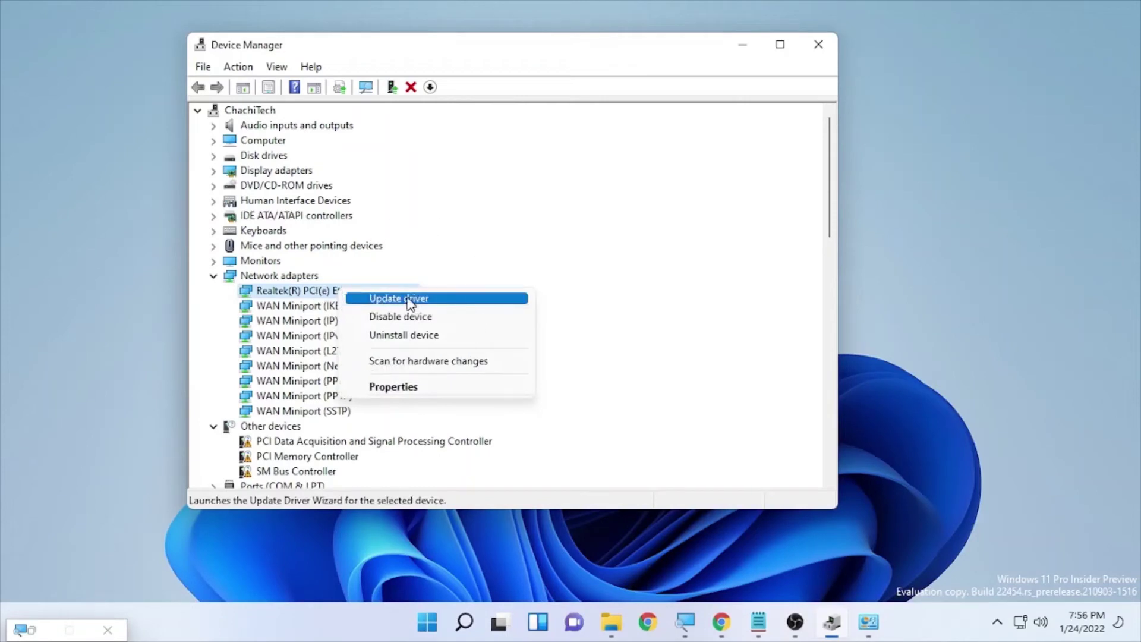
{"action": "right_click", "coordinate": [311, 296]}
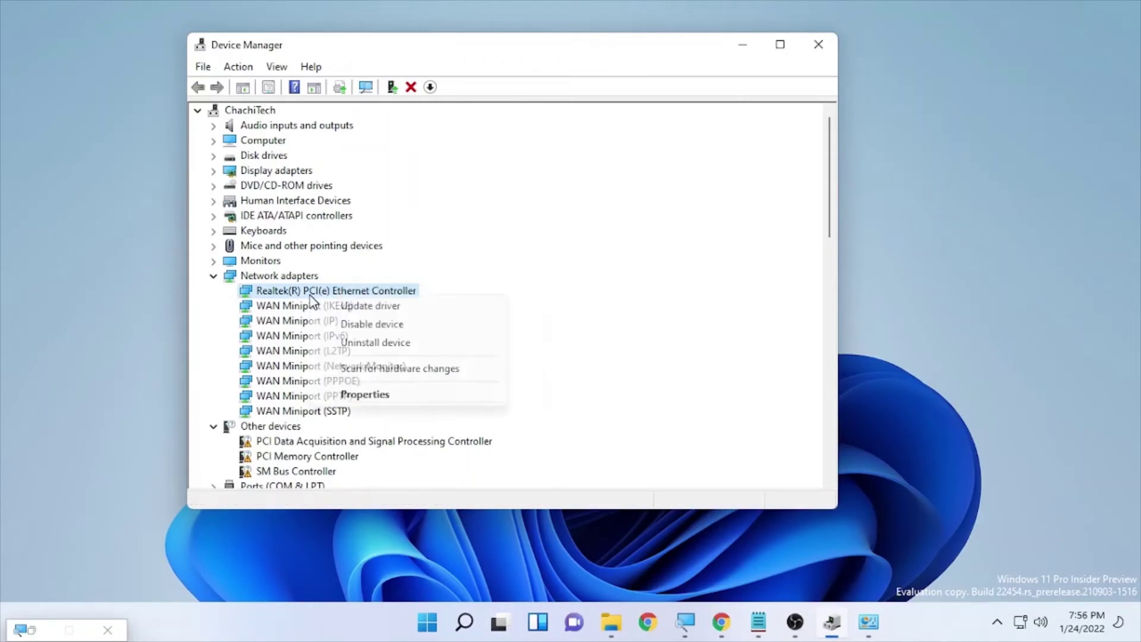
{"action": "left_click", "coordinate": [365, 306]}
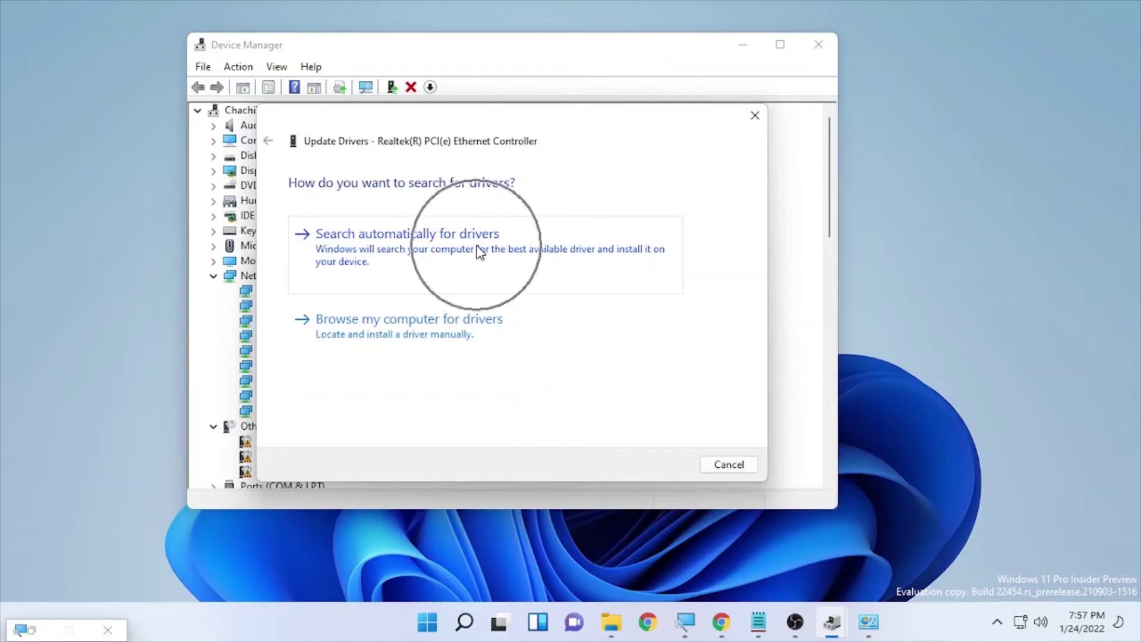
{"action": "left_click", "coordinate": [417, 238]}
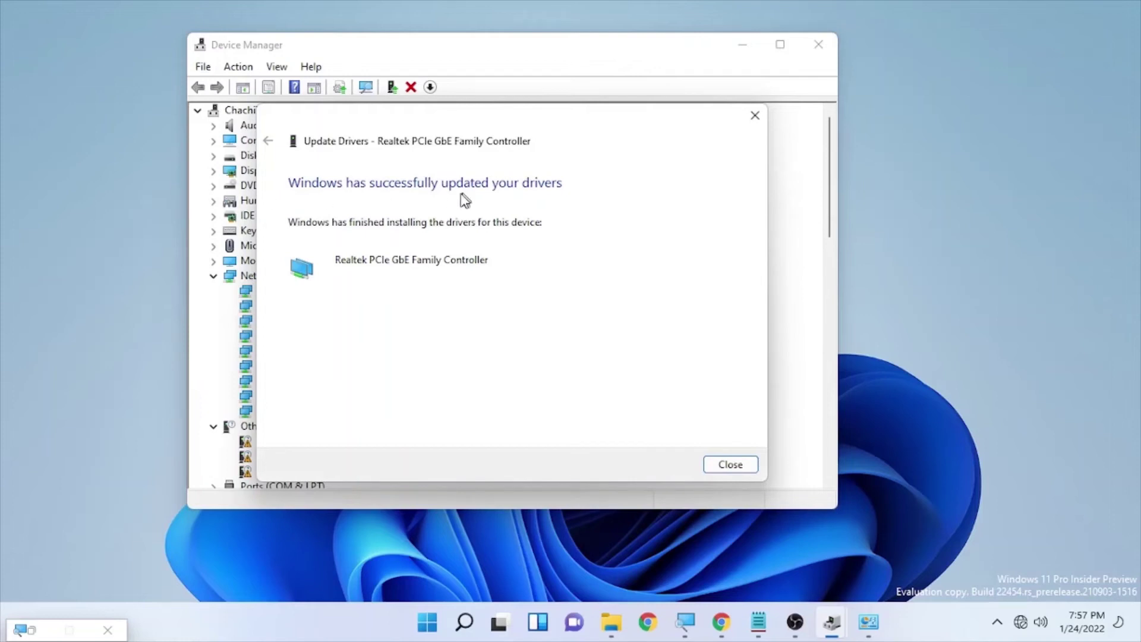
{"action": "left_click", "coordinate": [730, 465]}
{"action": "left_click", "coordinate": [835, 43]}
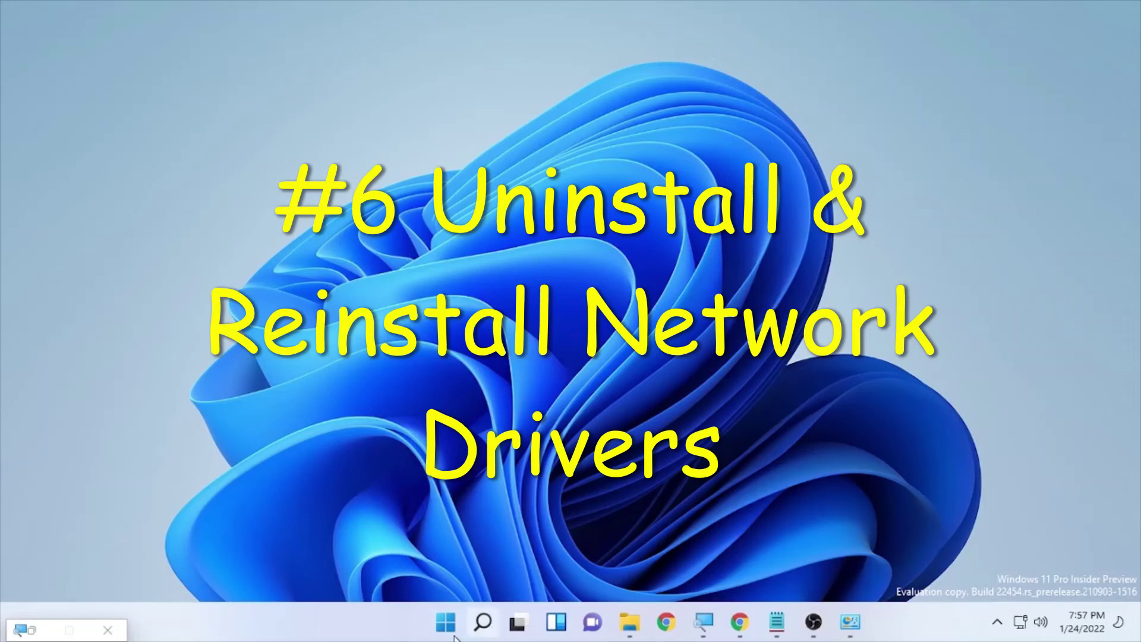
- Reopen Device Manager through a Windows search for "device manager"
{"action": "left_click", "coordinate": [485, 635]}
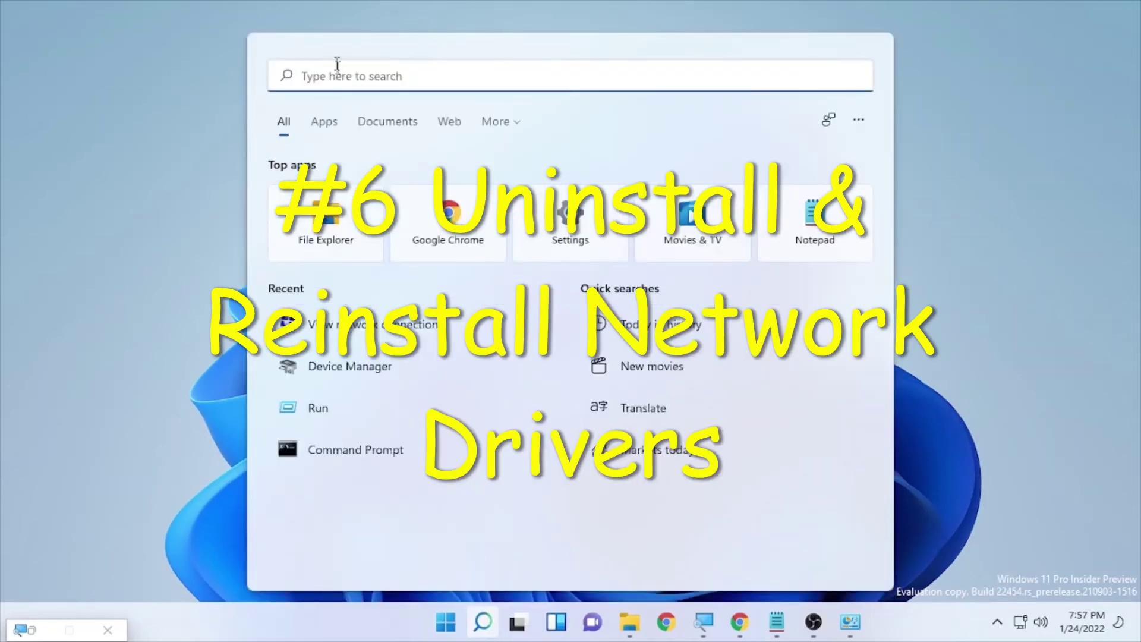
{"action": "type", "text": "de"}
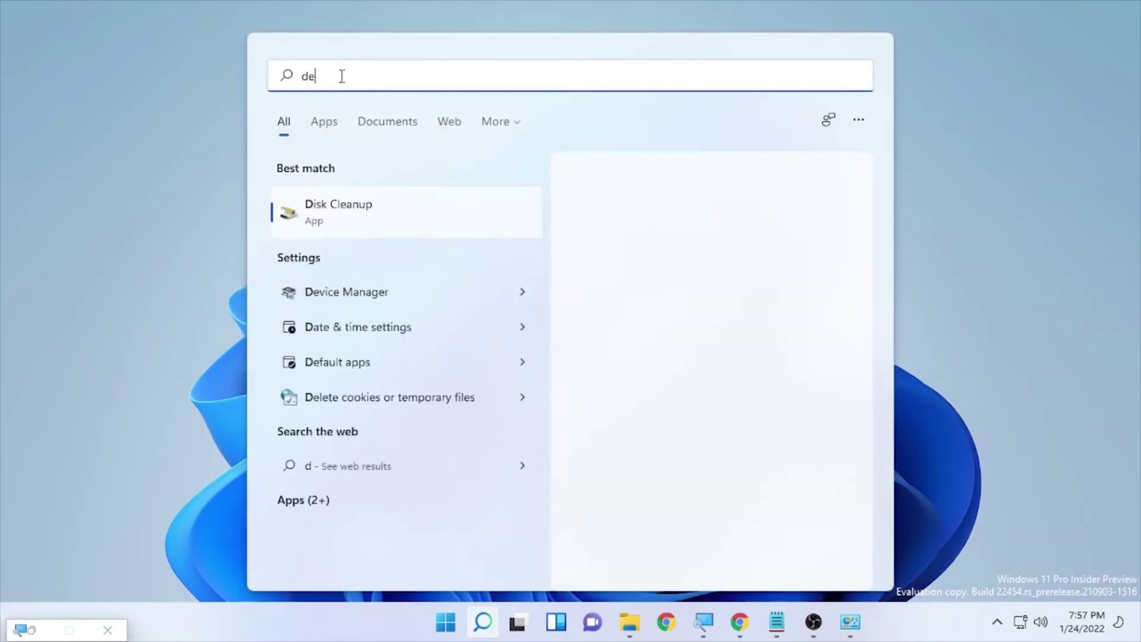
{"action": "type", "text": "vice manager"}
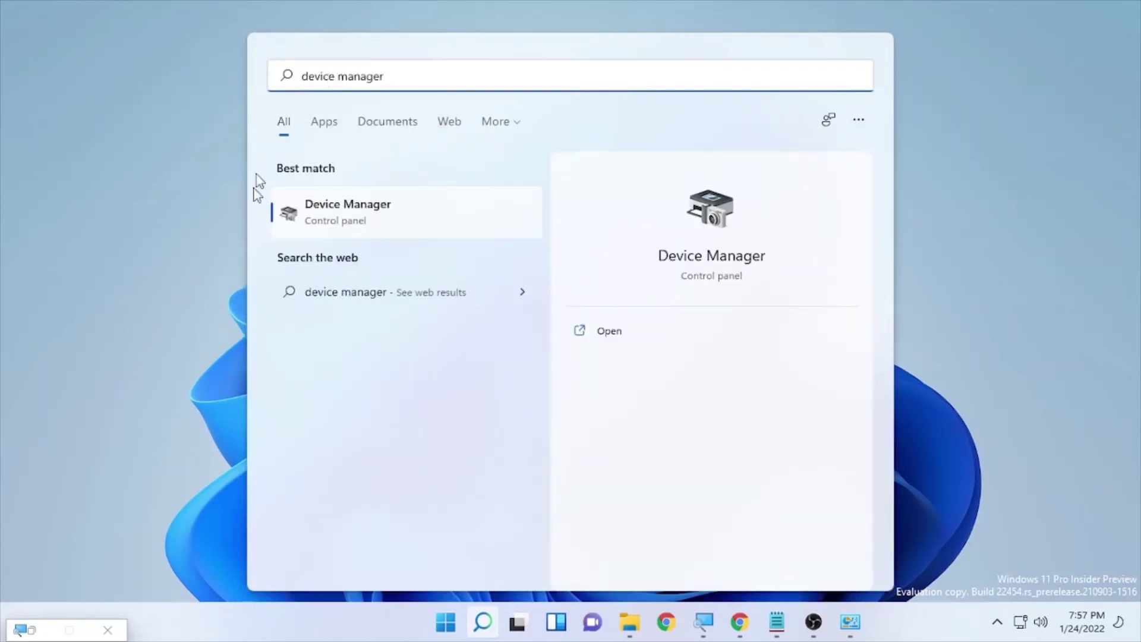
{"action": "left_click", "coordinate": [330, 220]}
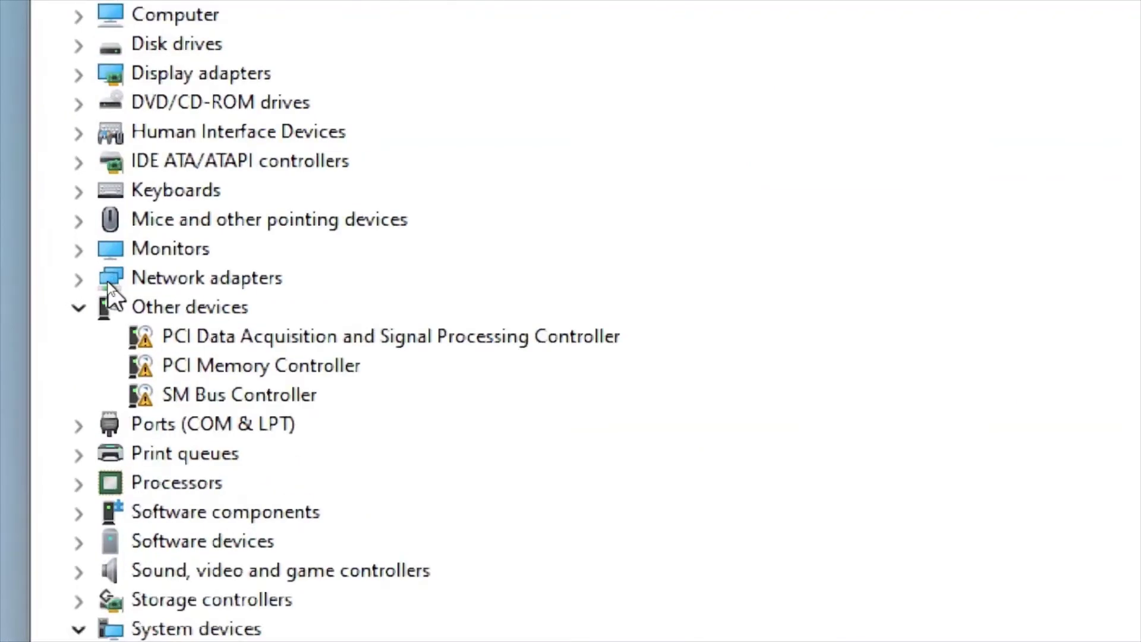
- Uninstall the Realtek PCIe GbE Family Controller from the network adapters and confirm the removal
{"action": "left_click", "coordinate": [95, 279]}
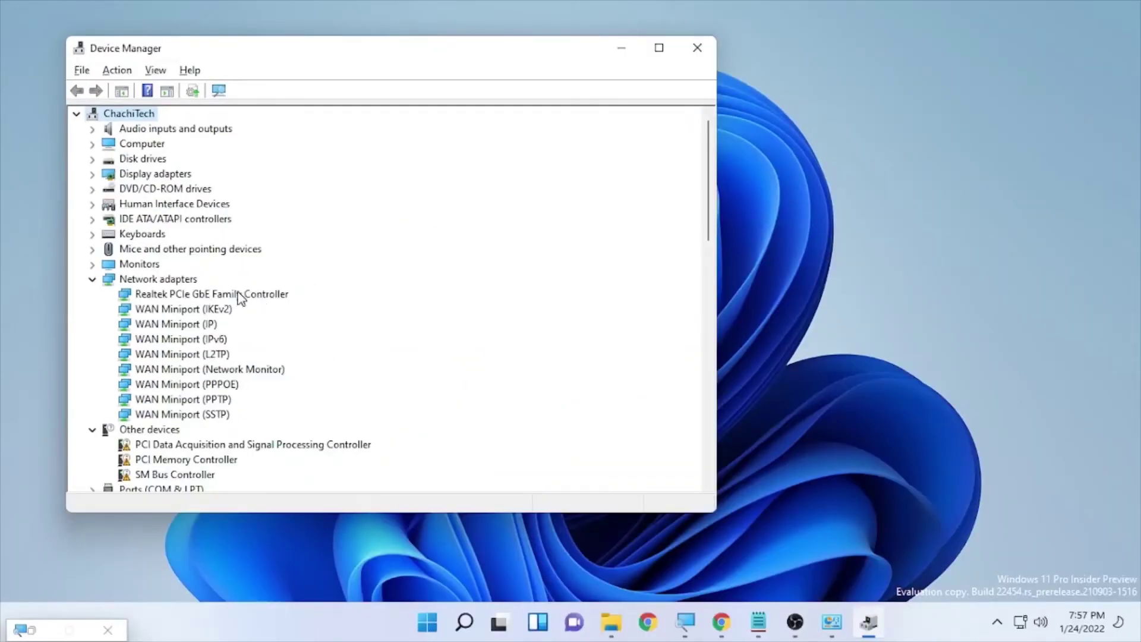
{"action": "left_click", "coordinate": [231, 302]}
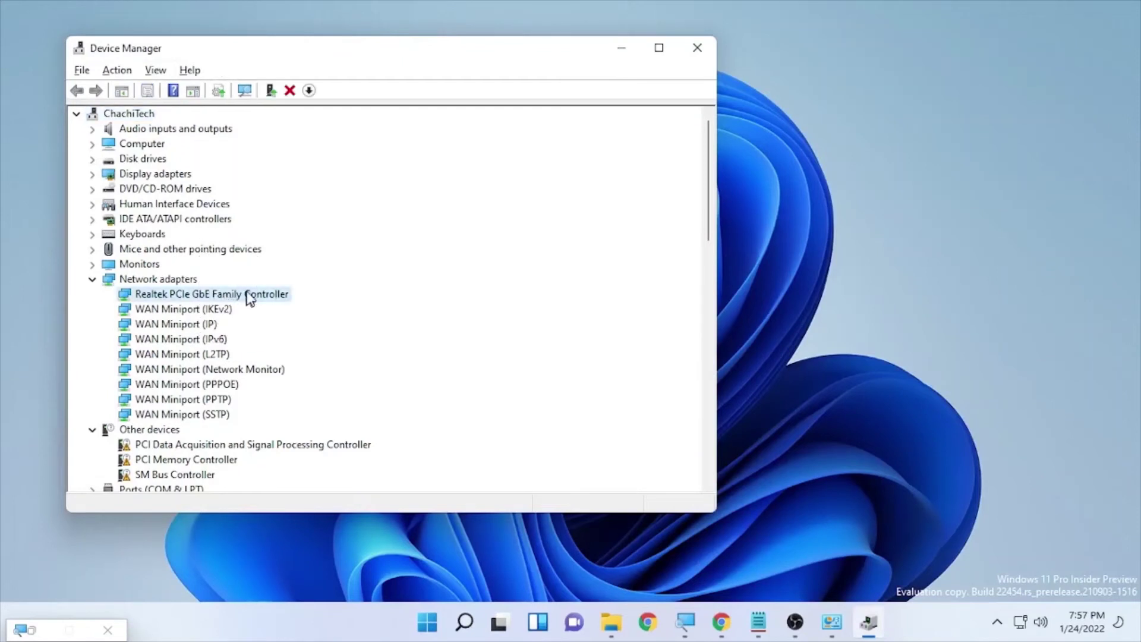
{"action": "right_click", "coordinate": [241, 292]}
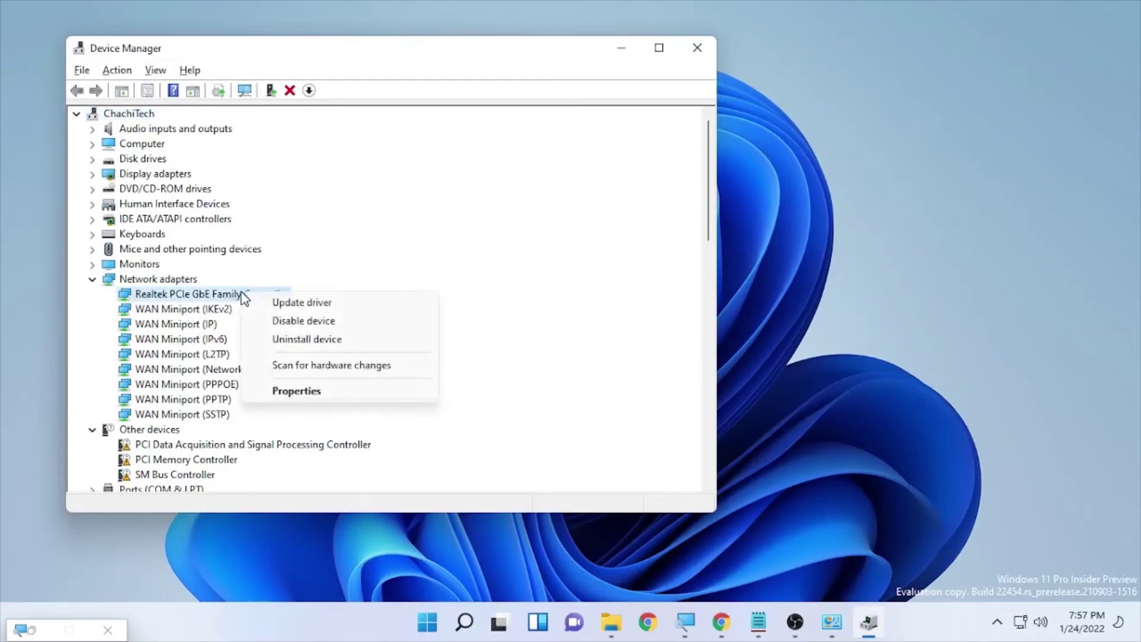
{"action": "left_click", "coordinate": [303, 341]}
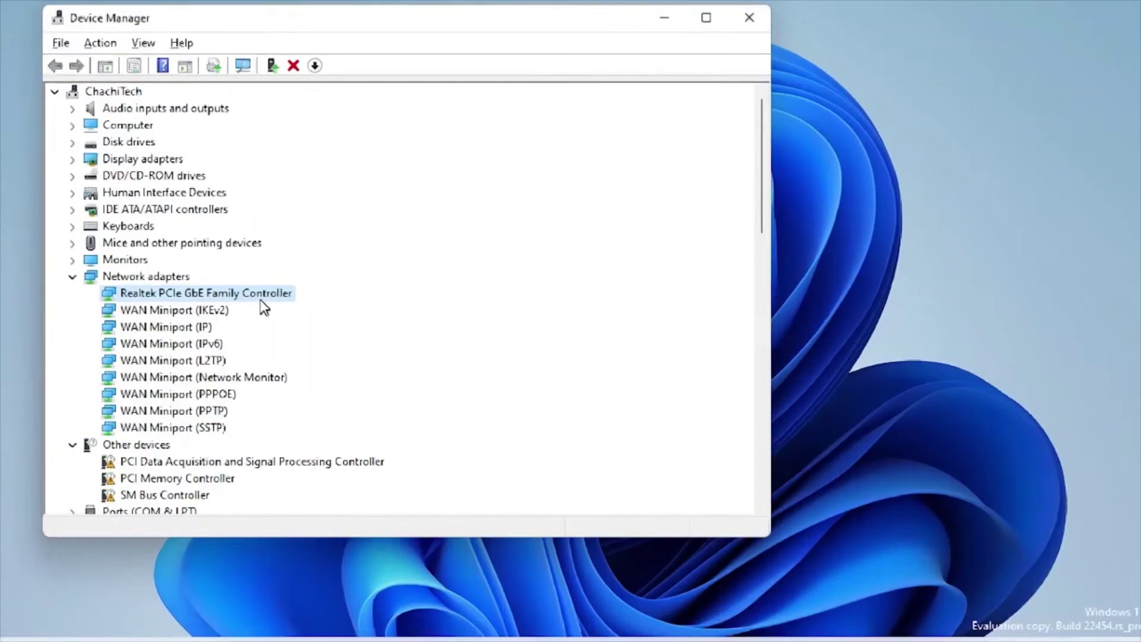
{"action": "right_click", "coordinate": [262, 305]}
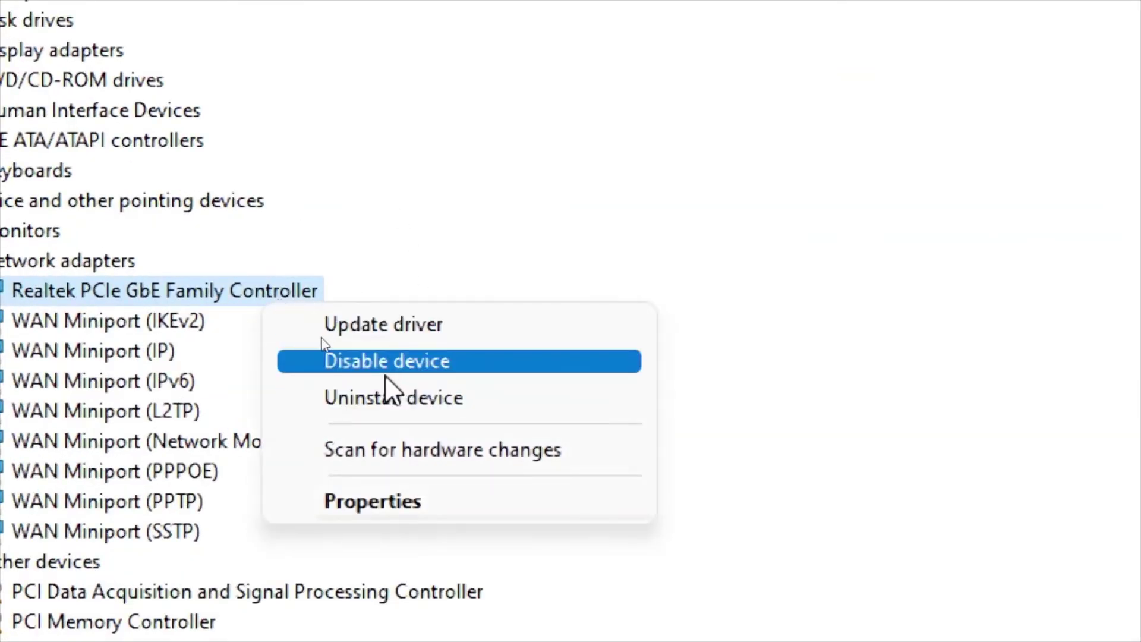
{"action": "left_click", "coordinate": [404, 395]}
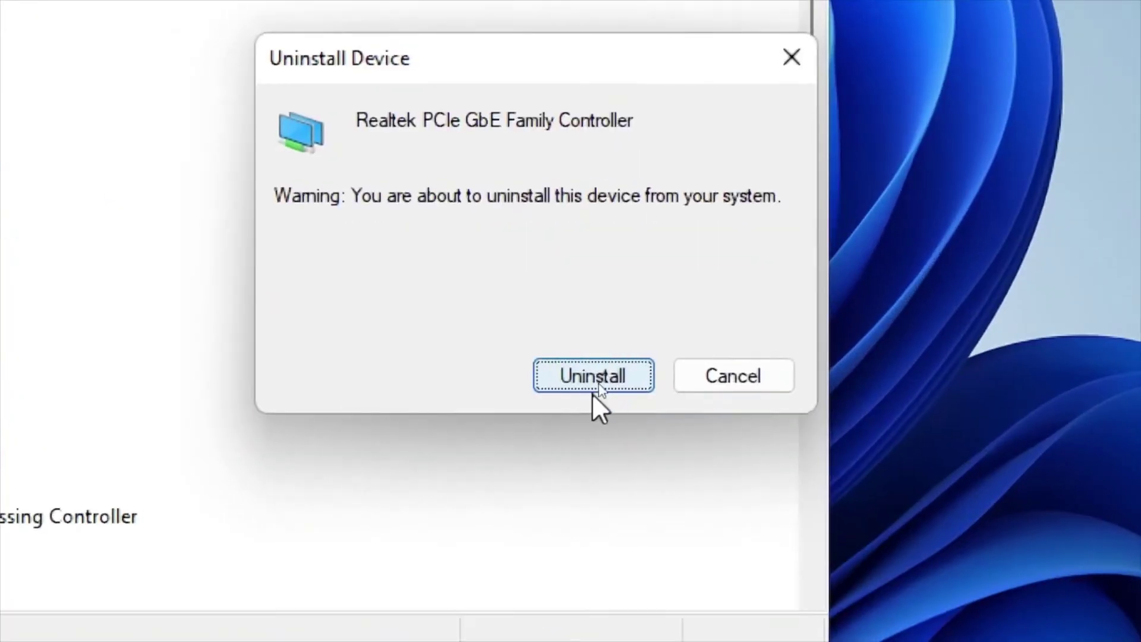
{"action": "left_click", "coordinate": [584, 375]}
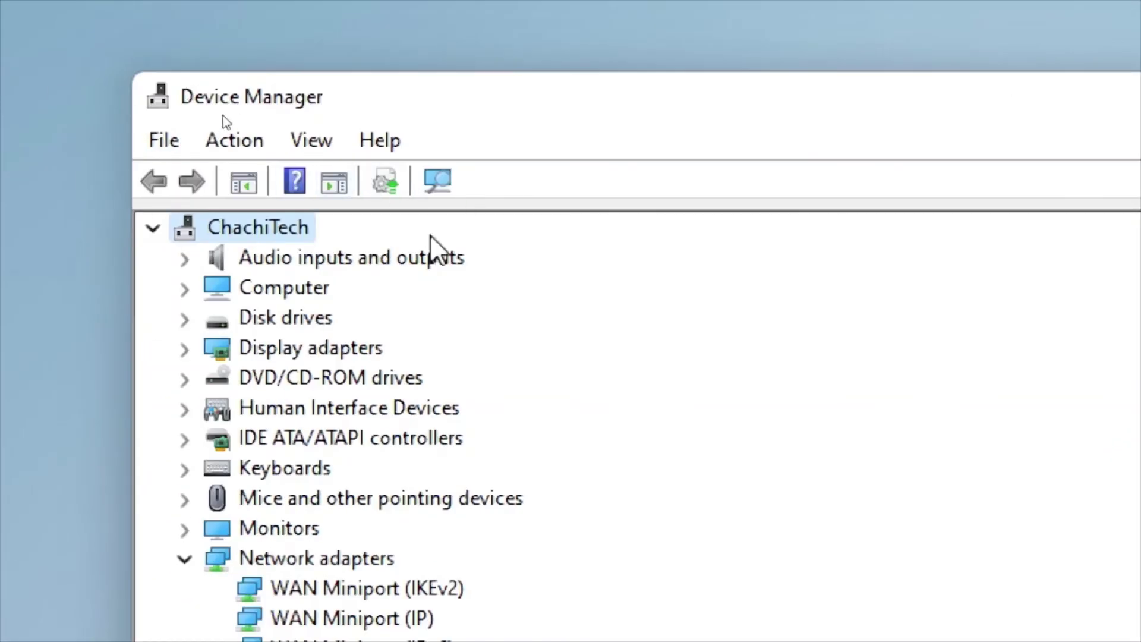
- Scan for hardware changes to reinstall the removed Realtek network adapter, and close Device Manager
{"action": "left_click", "coordinate": [442, 178]}
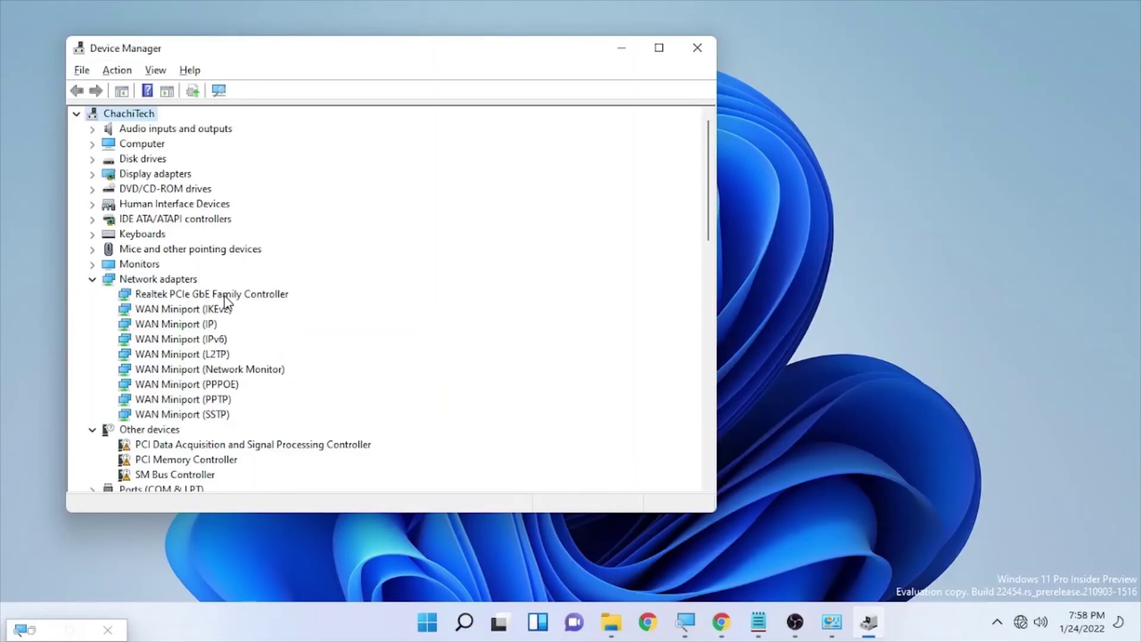
{"action": "left_click", "coordinate": [697, 60]}
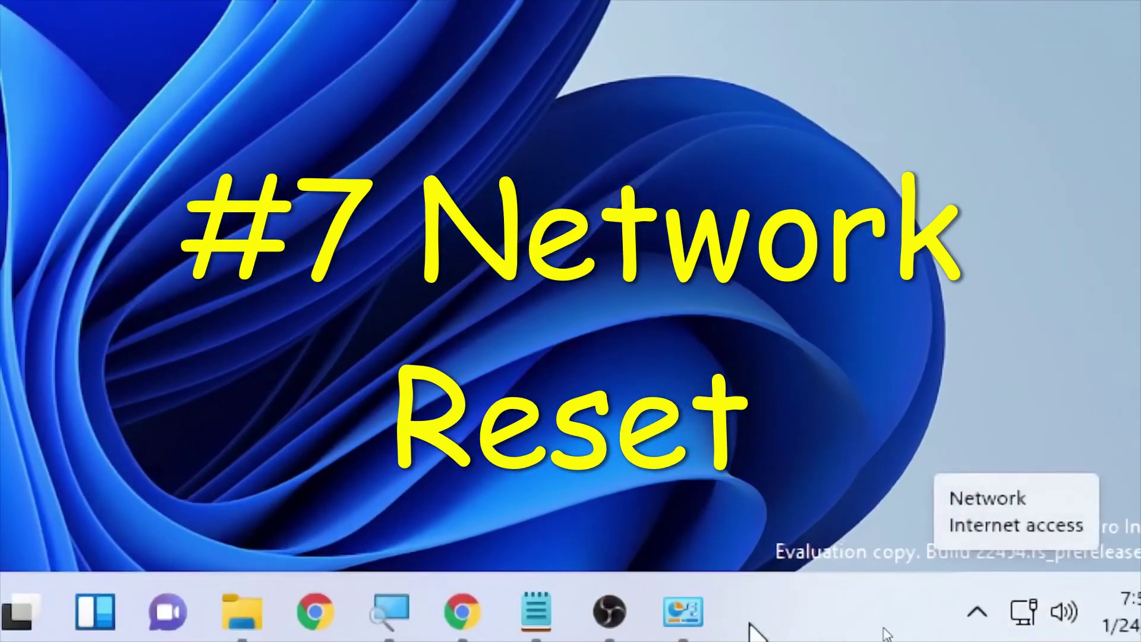
- Open the Network reset page within the advanced network settings of Windows Settings
{"action": "right_click", "coordinate": [1020, 615]}
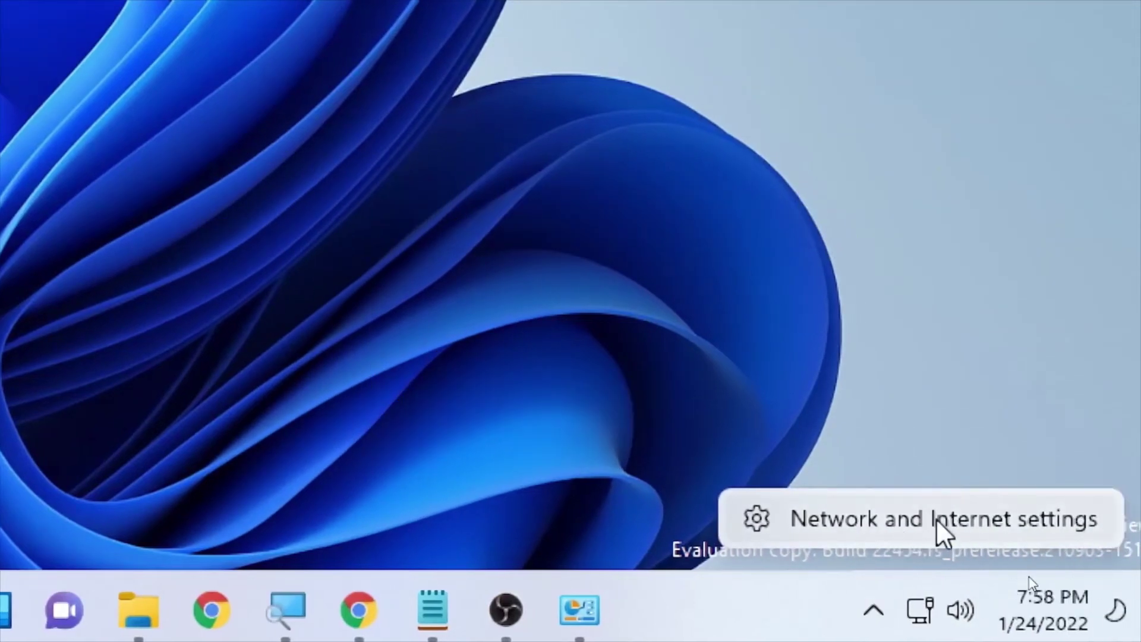
{"action": "left_click", "coordinate": [936, 518]}
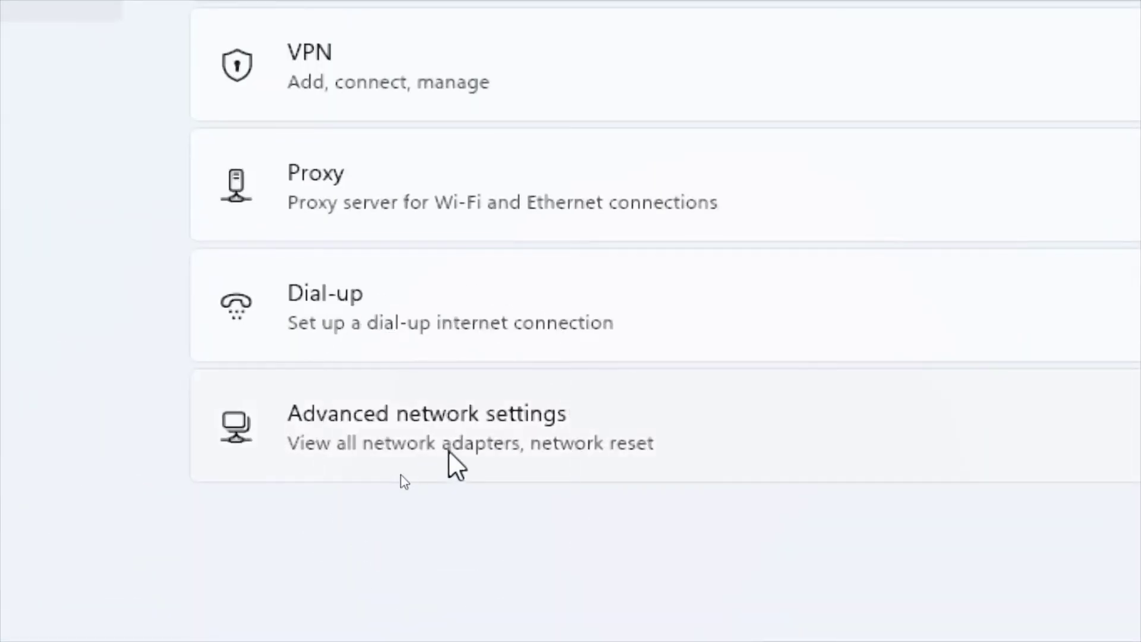
{"action": "left_click", "coordinate": [449, 450]}
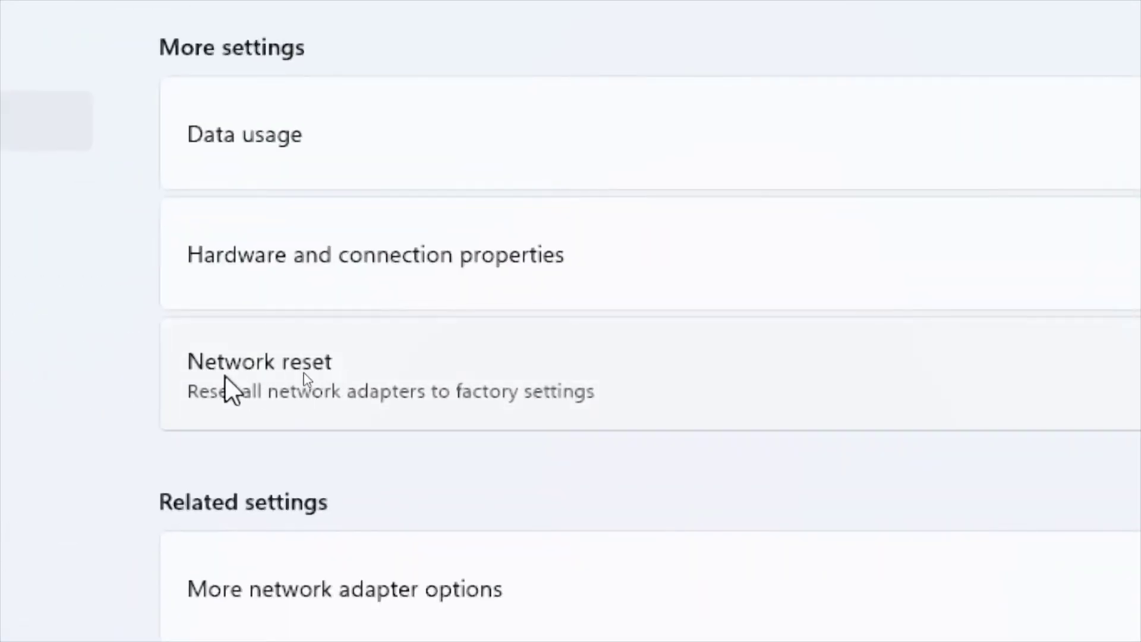
{"action": "left_click", "coordinate": [265, 381]}
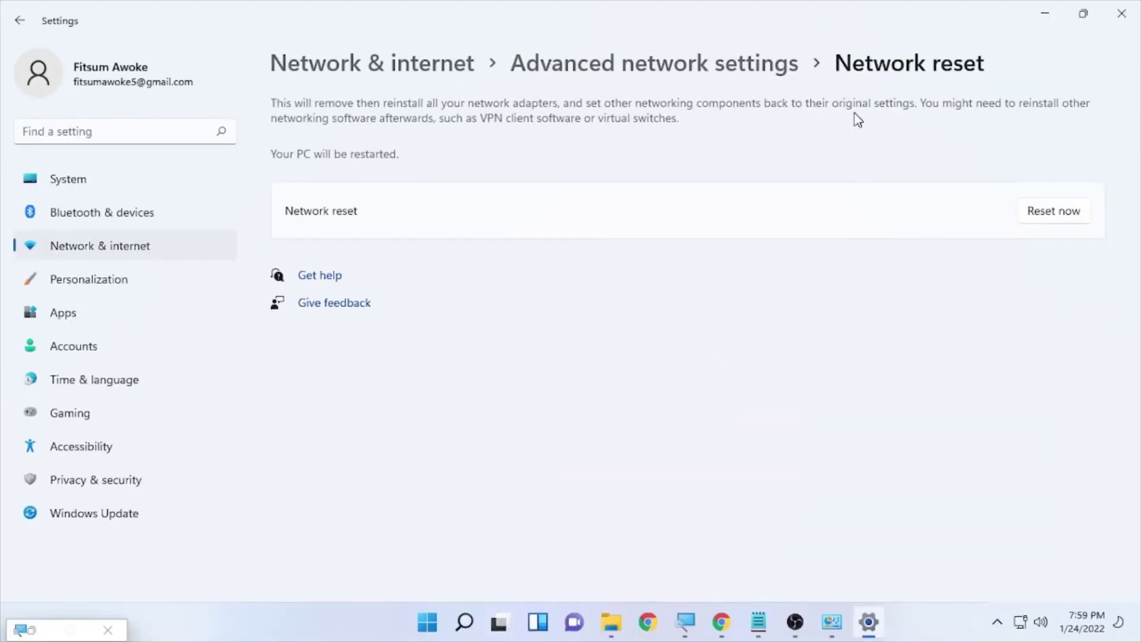
- Reset the network settings, dismissing the sign-out notice and minimizing Settings
{"action": "left_click", "coordinate": [1061, 215]}
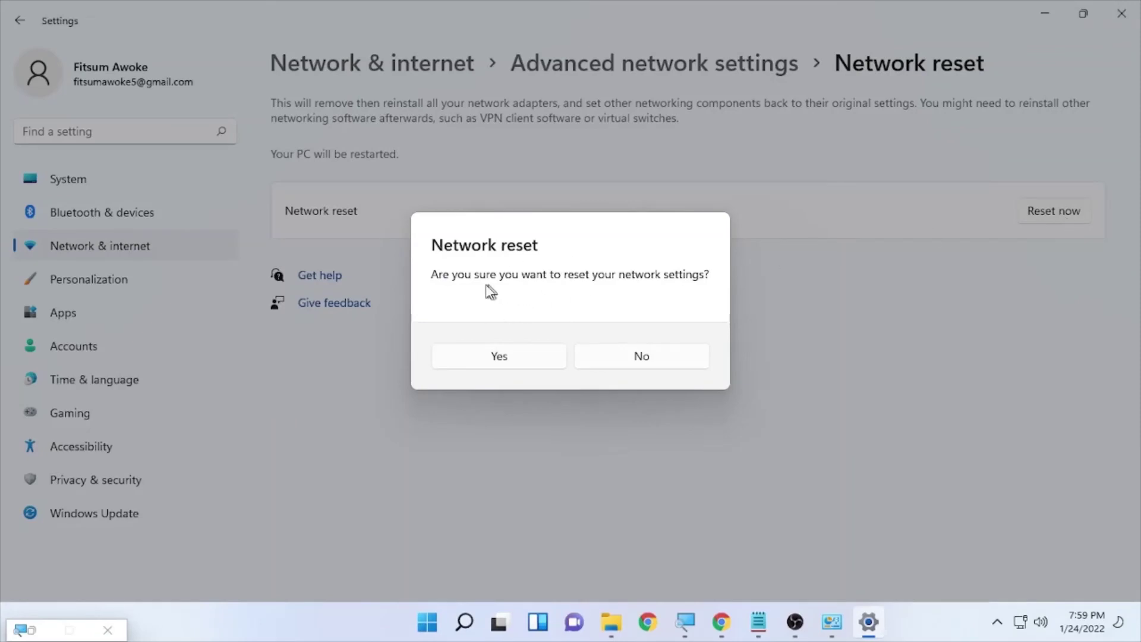
{"action": "left_click", "coordinate": [512, 358]}
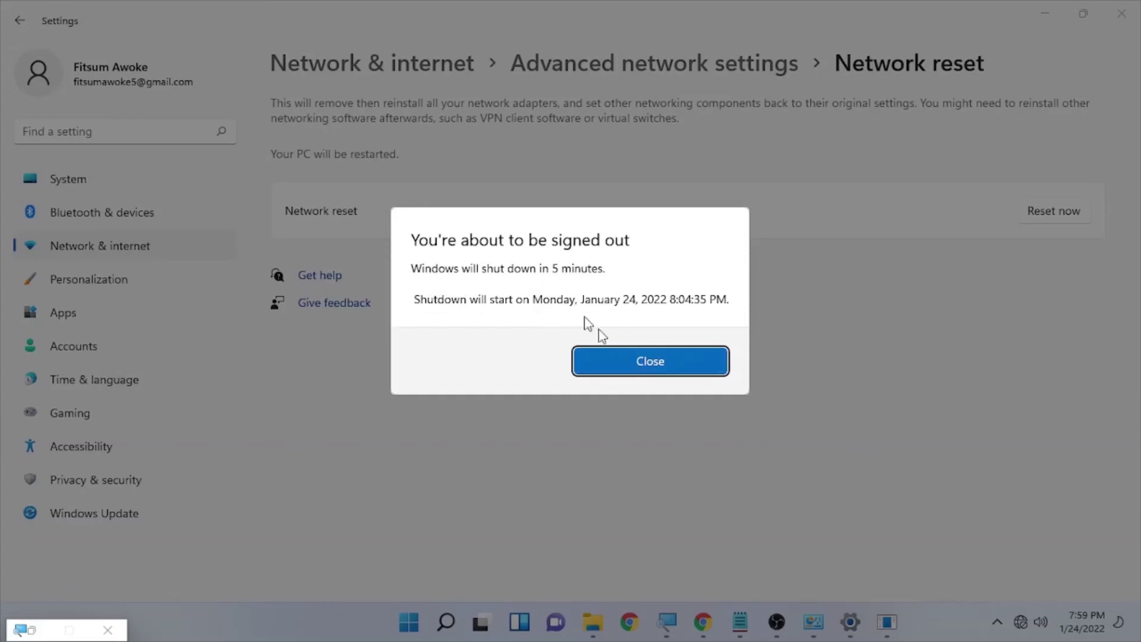
{"action": "left_click", "coordinate": [632, 363]}
{"action": "left_click", "coordinate": [1044, 13]}
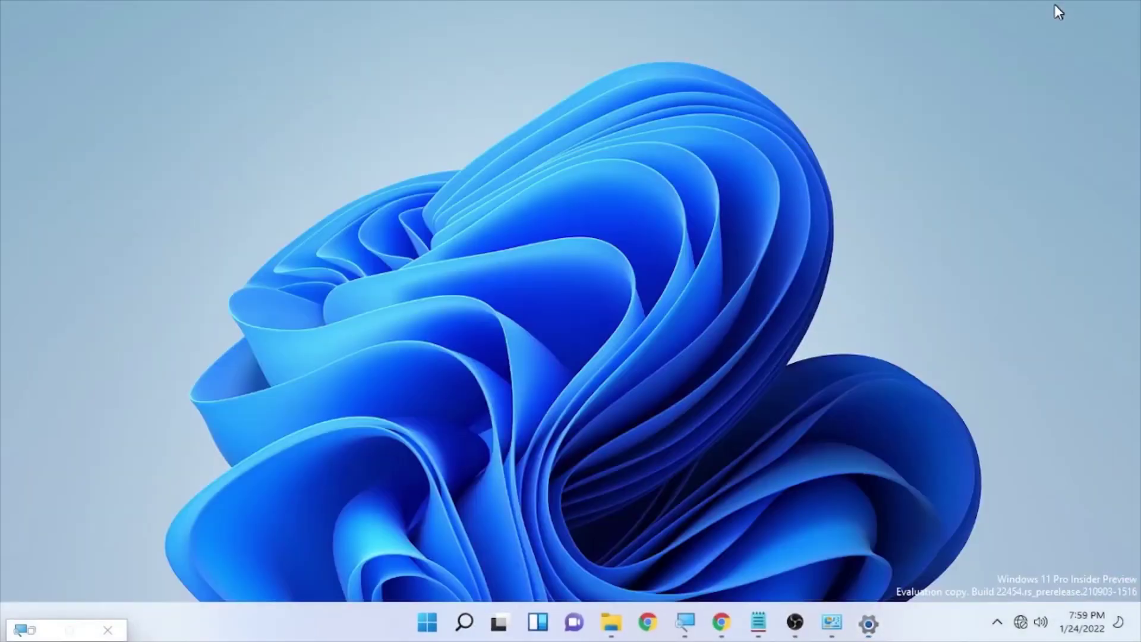
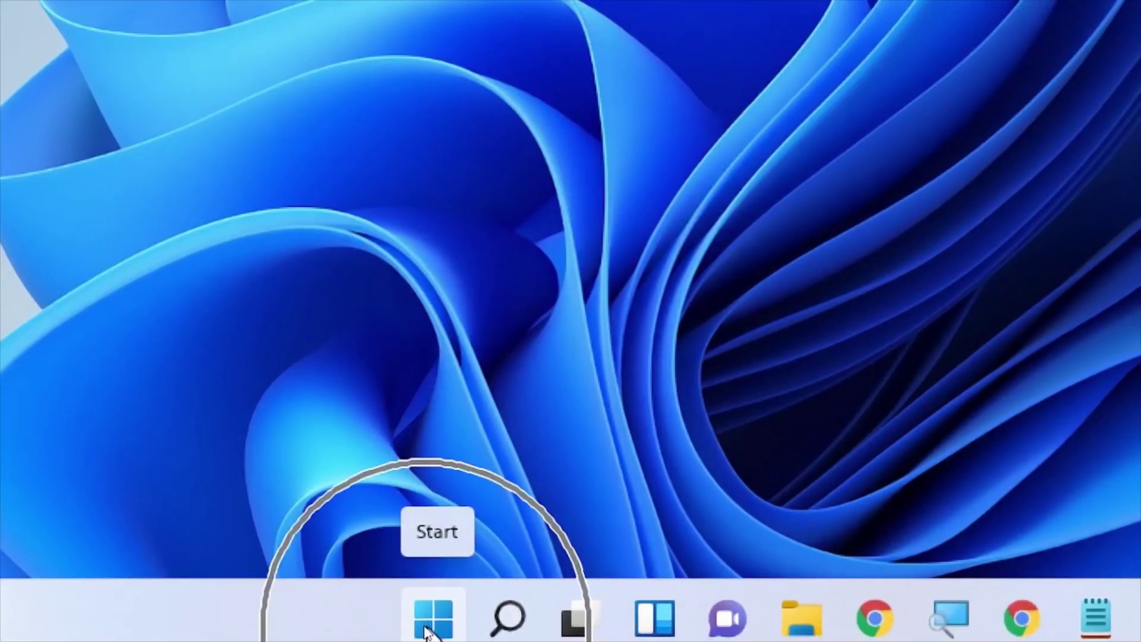
- Return to Settings and open the Recovery page of the System settings
{"action": "left_click", "coordinate": [425, 631]}
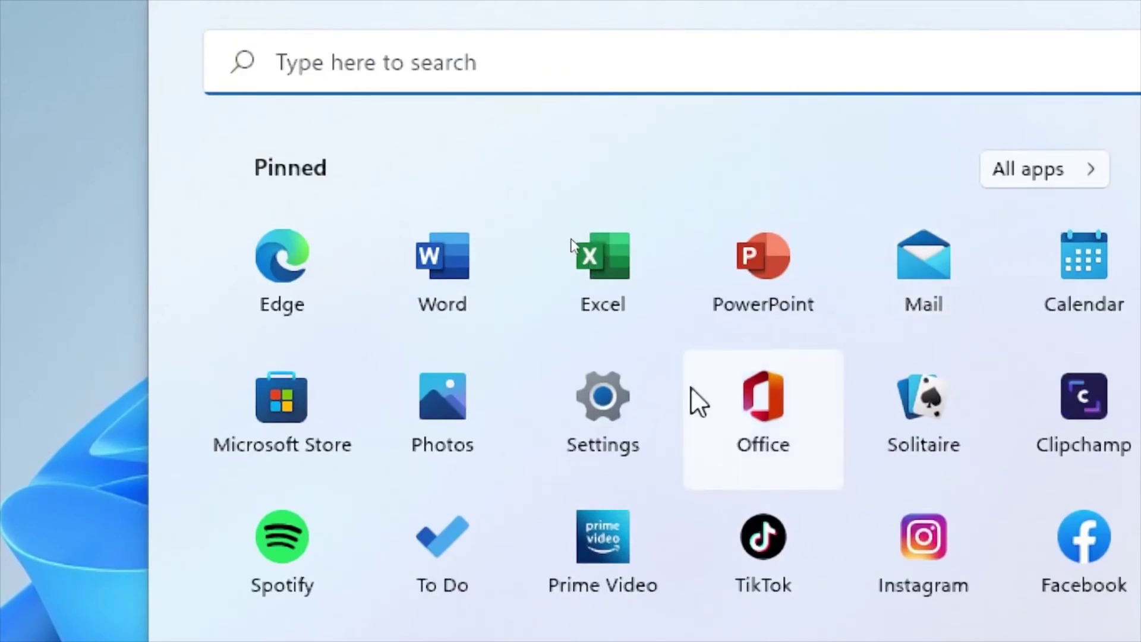
{"action": "left_click", "coordinate": [574, 408]}
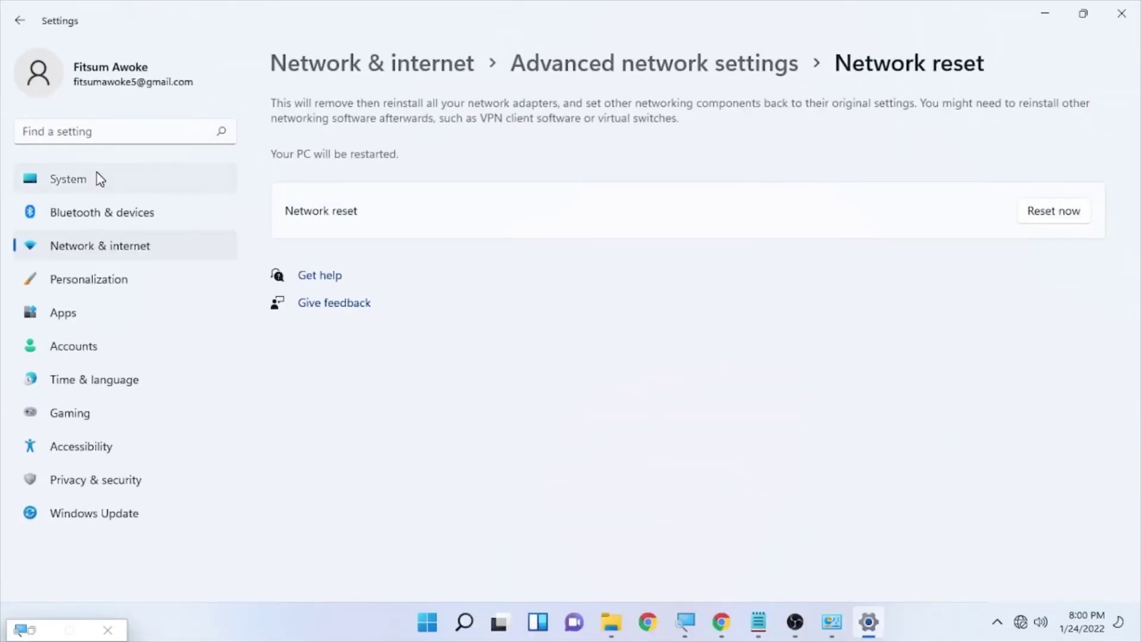
{"action": "left_click", "coordinate": [100, 180]}
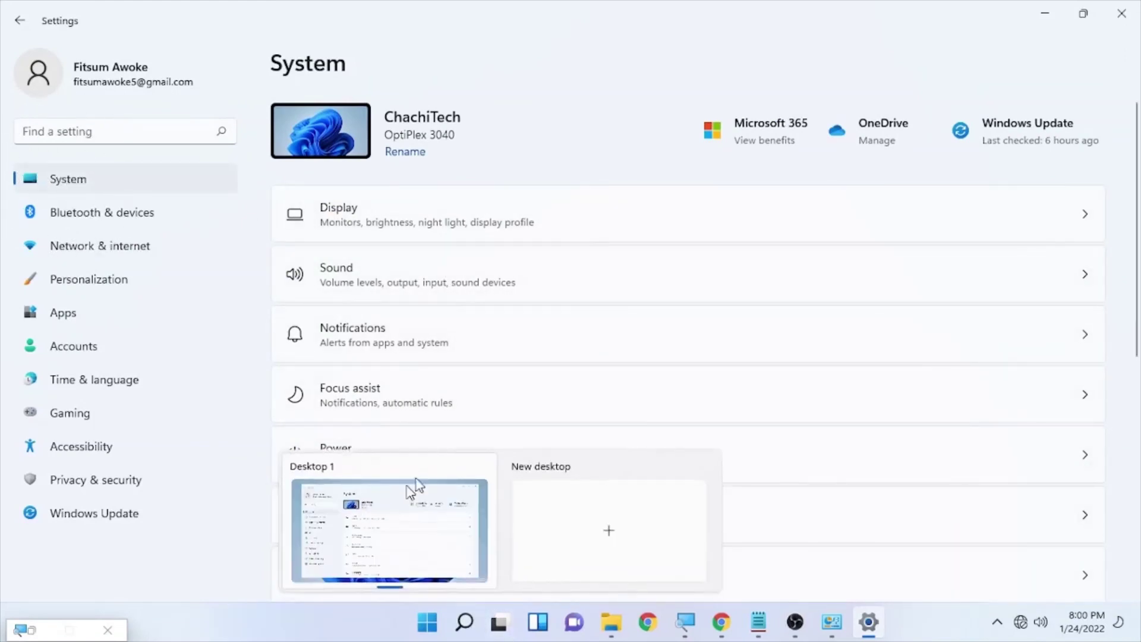
{"action": "scroll", "coordinate": [463, 431], "scroll_direction": "down", "scroll_amount": 3}
{"action": "scroll", "coordinate": [404, 479], "scroll_direction": "down", "scroll_amount": 2}
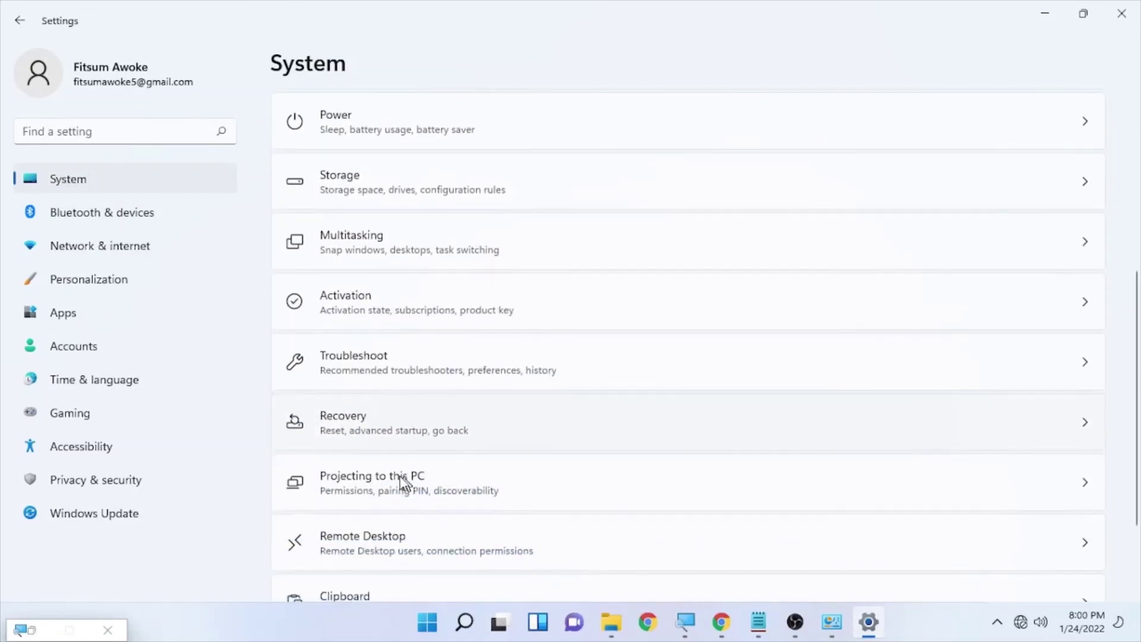
{"action": "left_click", "coordinate": [388, 432]}
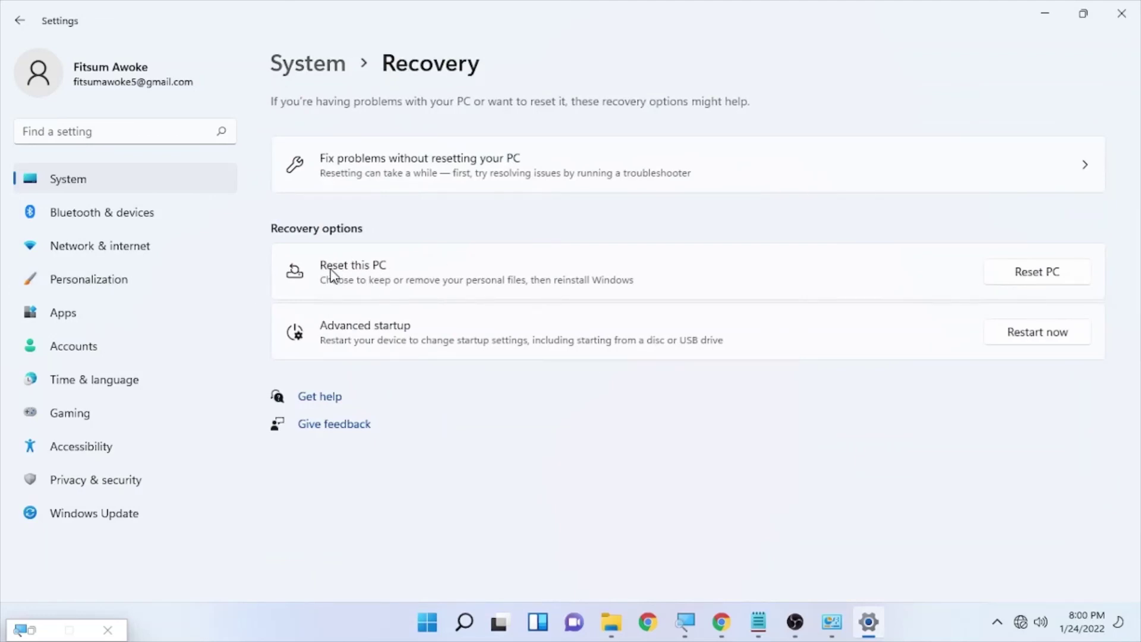
- Try to reset the PC with the Keep my files option, and return to the desktop
{"action": "left_click", "coordinate": [1041, 278]}
{"action": "left_click", "coordinate": [1039, 277]}
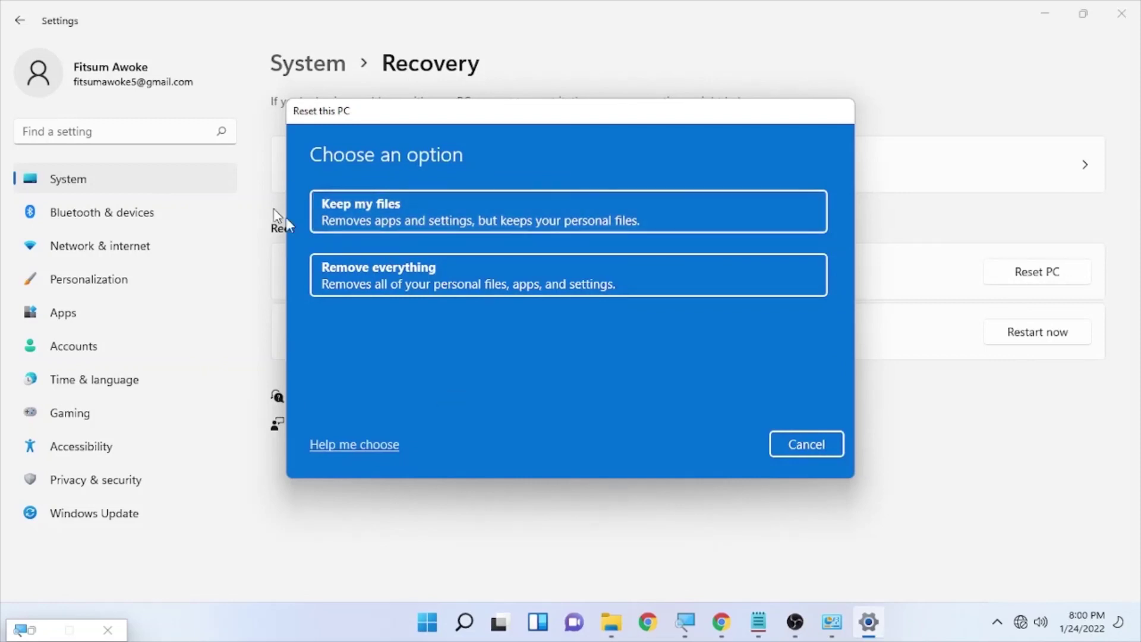
{"action": "left_click", "coordinate": [358, 208]}
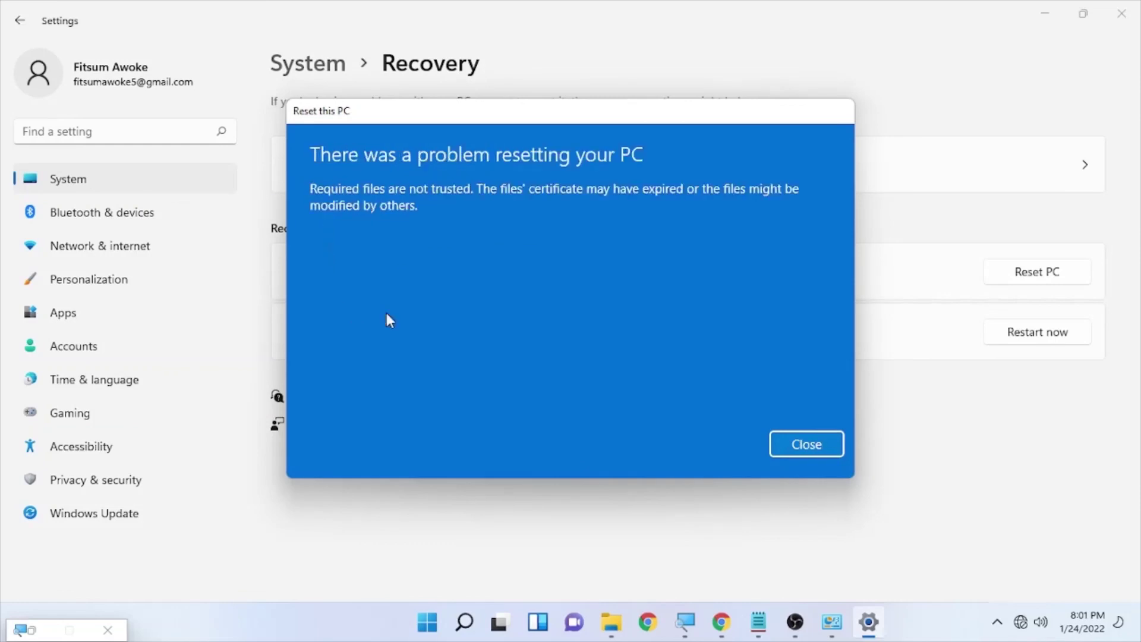
{"action": "key", "text": "super+d"}
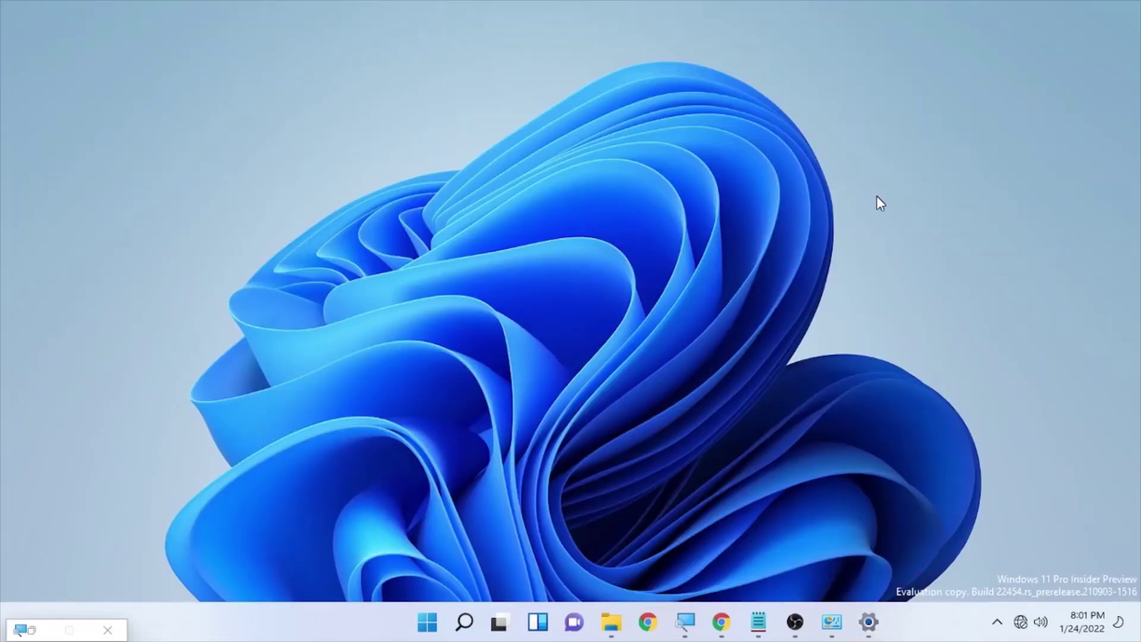